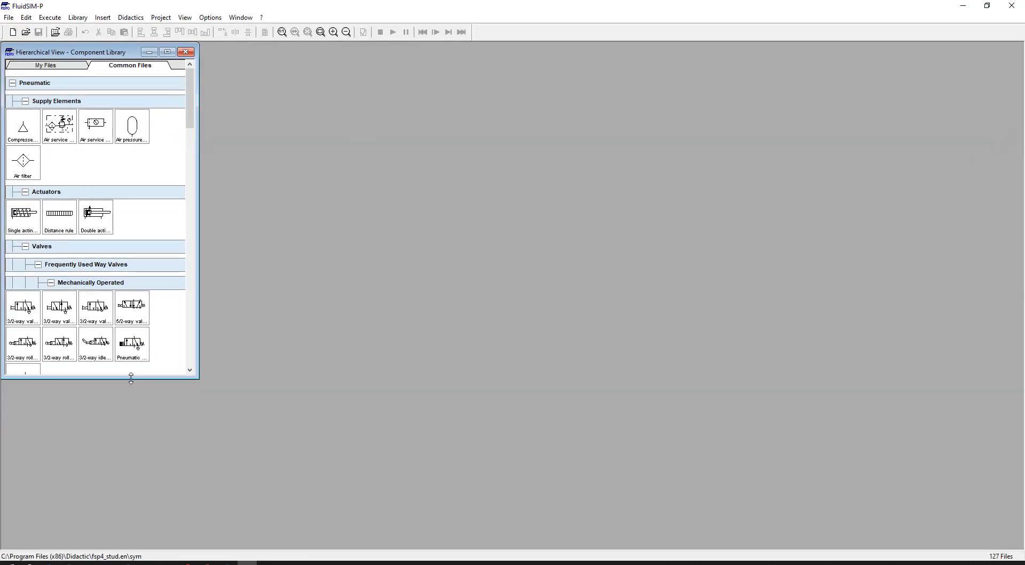
Enlarge the component library, create a new circuit diagram and place a compressed air supply low on the sheet.
drag(131, 378, 130, 536)
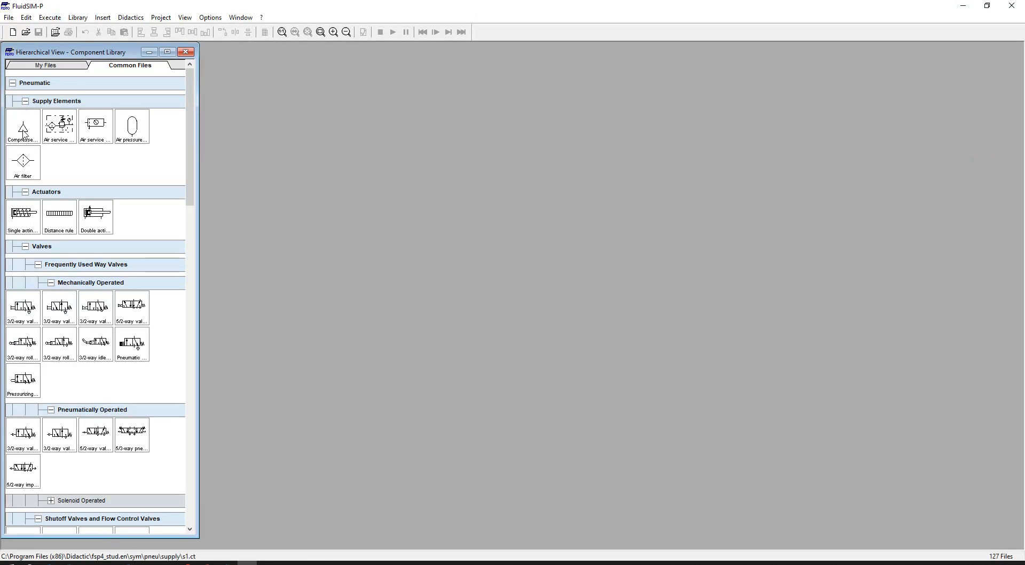
click(30, 133)
click(12, 32)
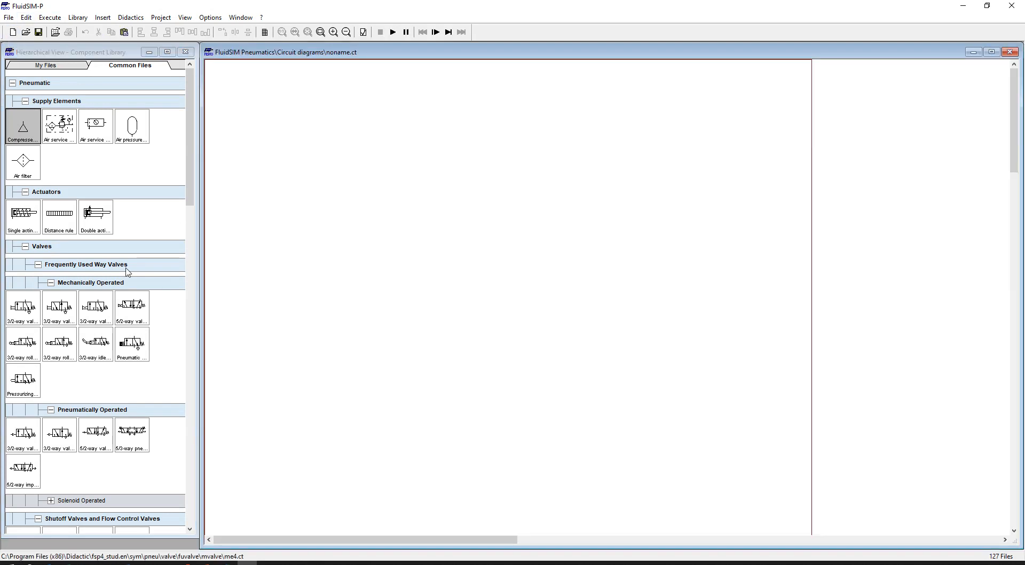
drag(20, 134, 229, 431)
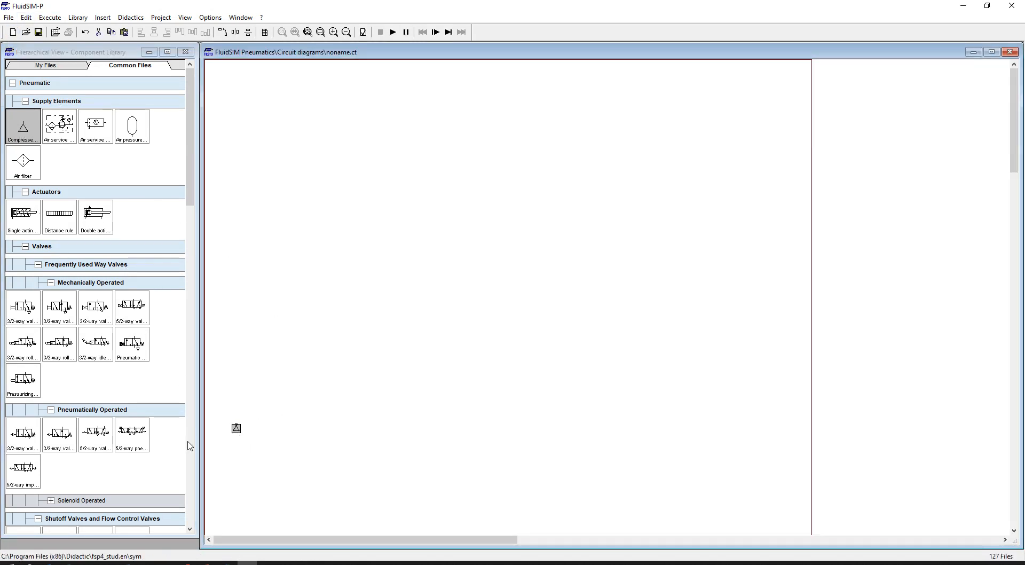
Add an air service unit rotated 90° above the compressed air supply and connect the supply to its lower port.
drag(60, 141, 257, 368)
right_click(247, 369)
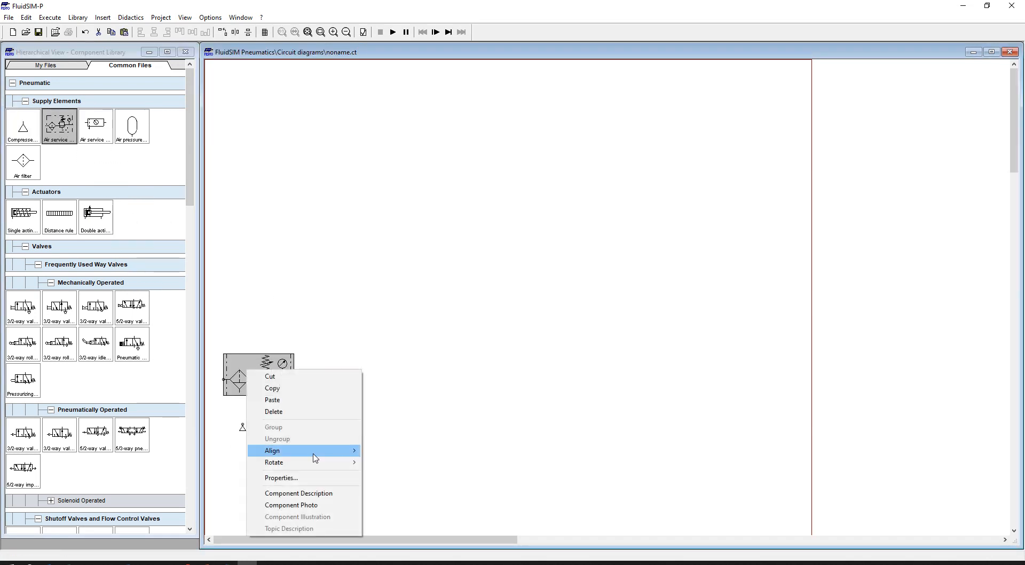
mouse_move(331, 463)
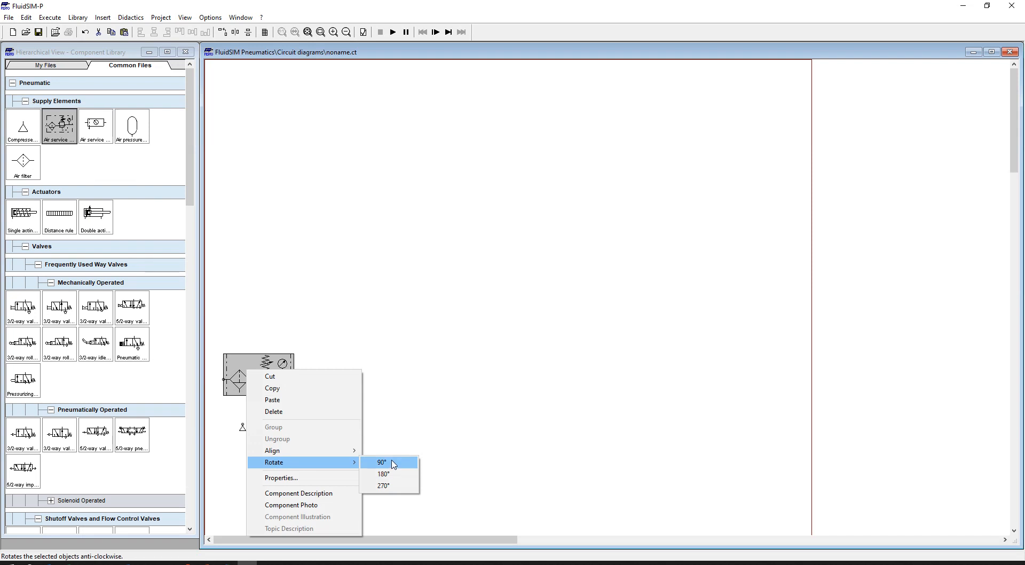
click(391, 462)
drag(260, 391, 246, 379)
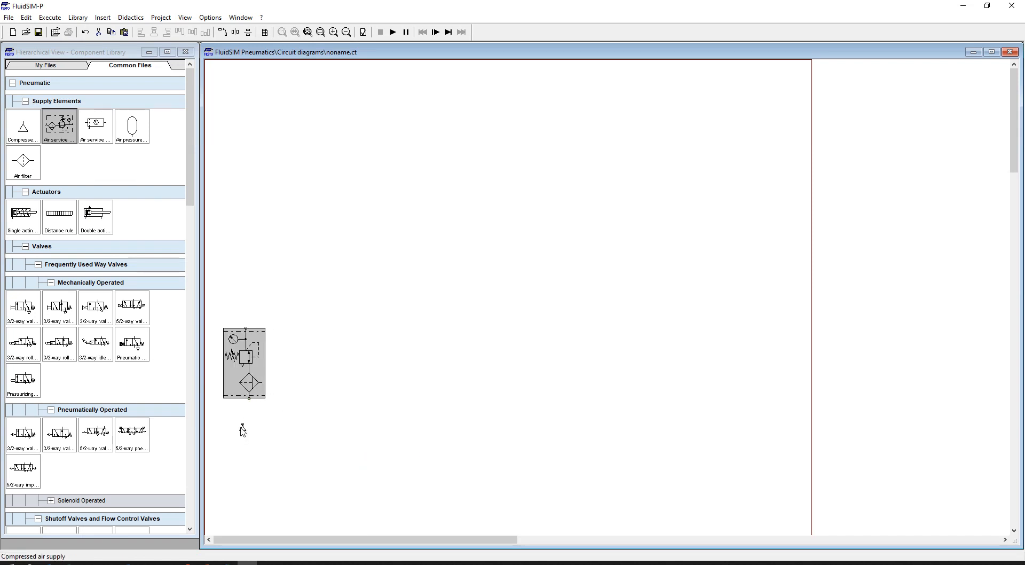
drag(242, 425, 249, 400)
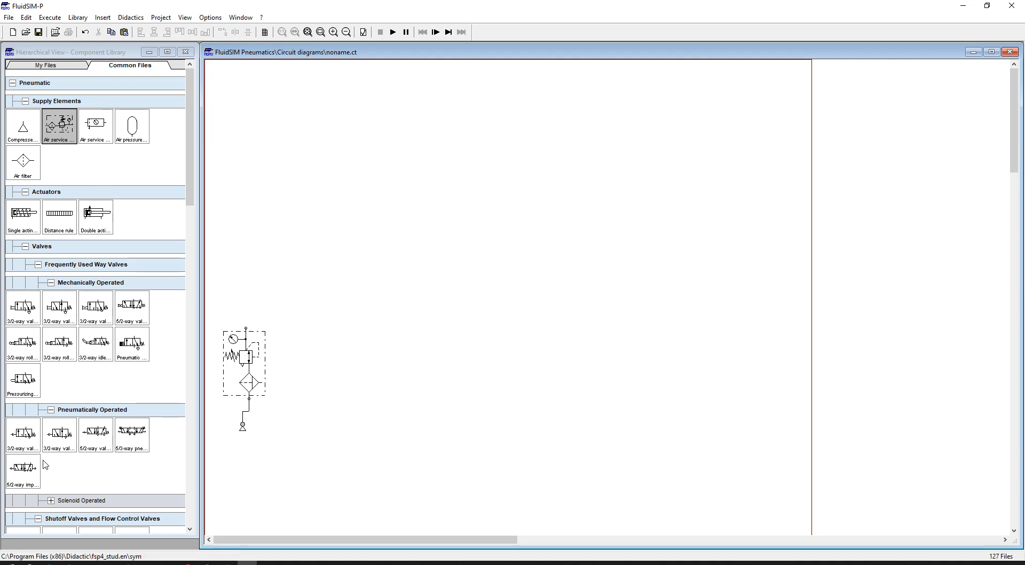
Place a 5/2-way solenoid impulse valve above the air service unit and connect its port 1 to the unit's outlet.
scroll(44, 465, down, 3)
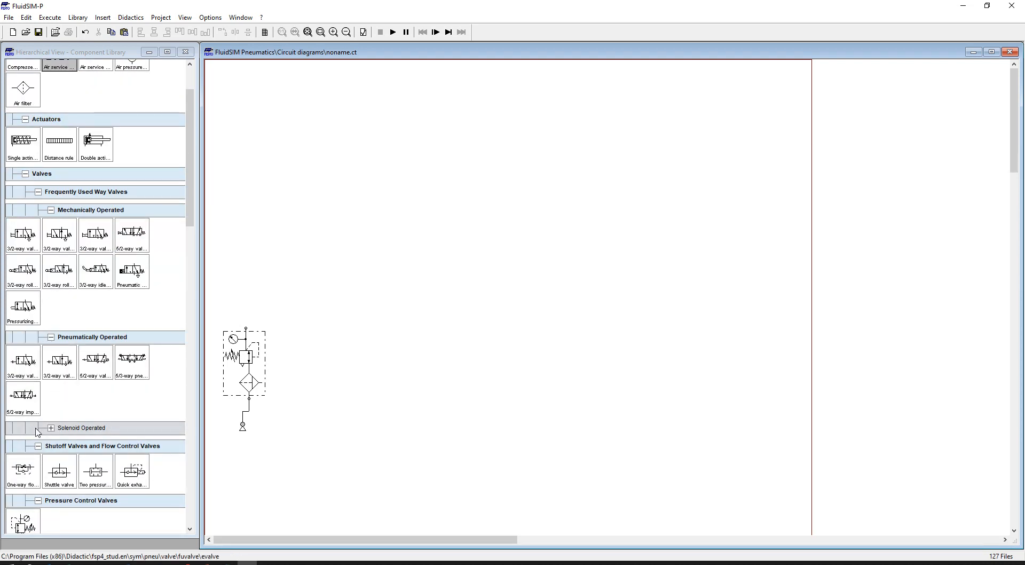
scroll(37, 433, down, 3)
click(51, 319)
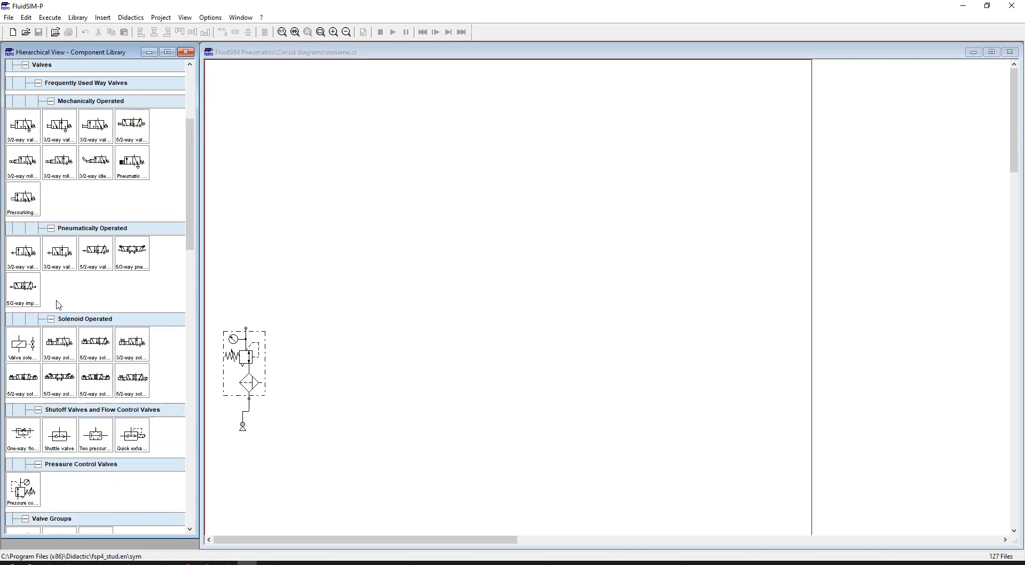
click(51, 228)
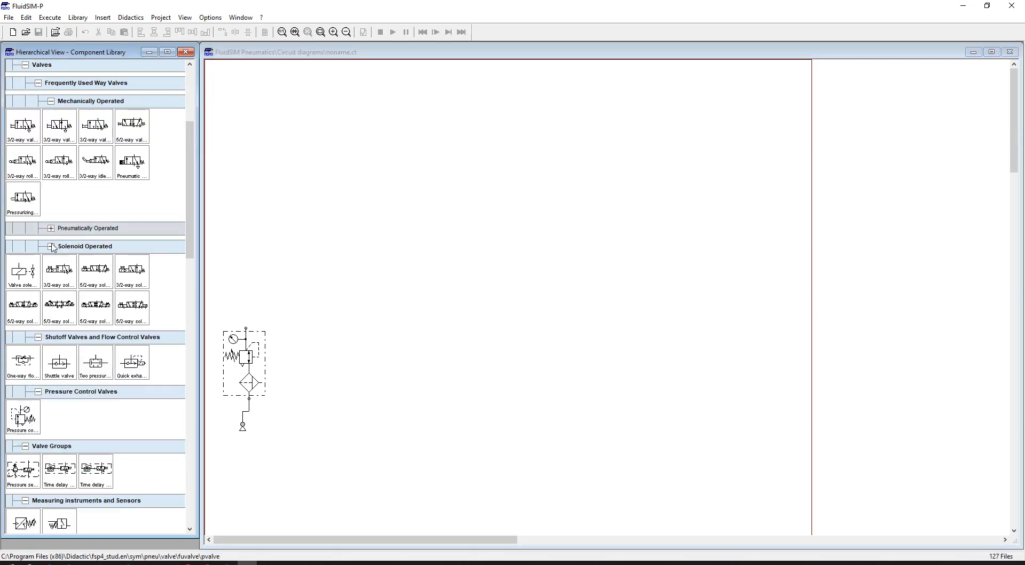
click(20, 315)
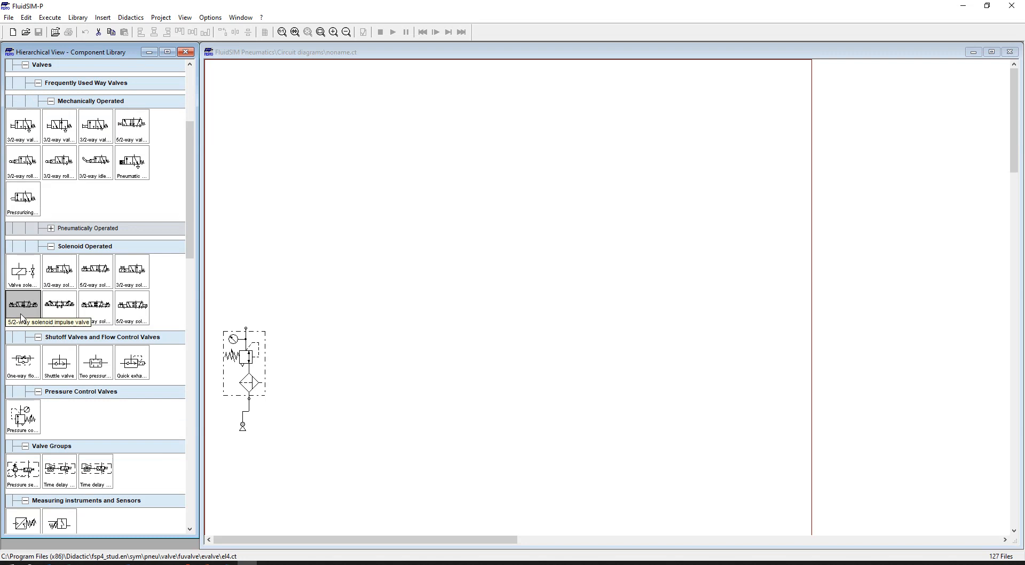
drag(17, 309, 246, 328)
click(275, 285)
Add a double acting cylinder piped to valve ports 4 and 2, with a distance rule above it.
scroll(21, 214, up, 5)
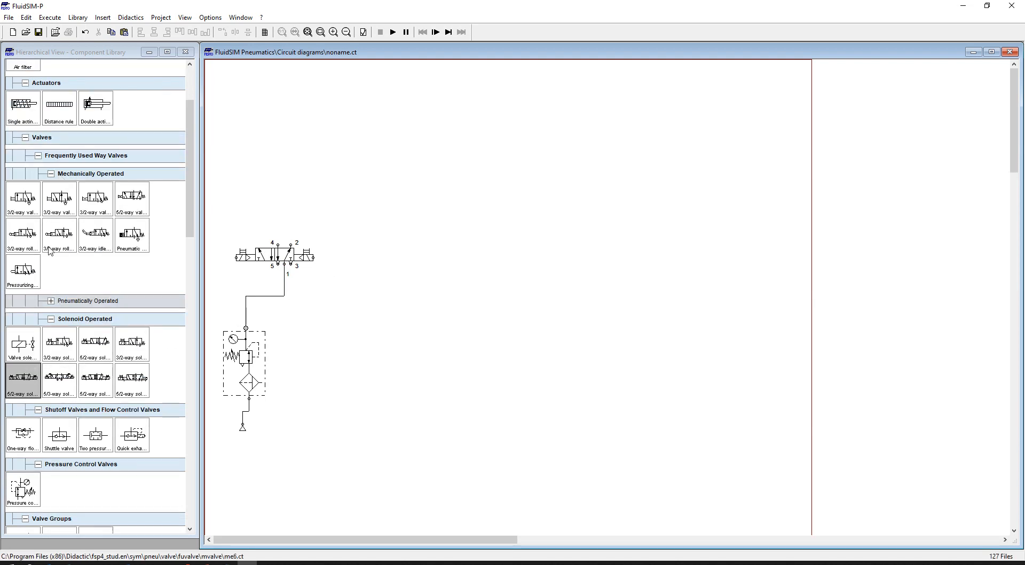
drag(88, 224, 278, 244)
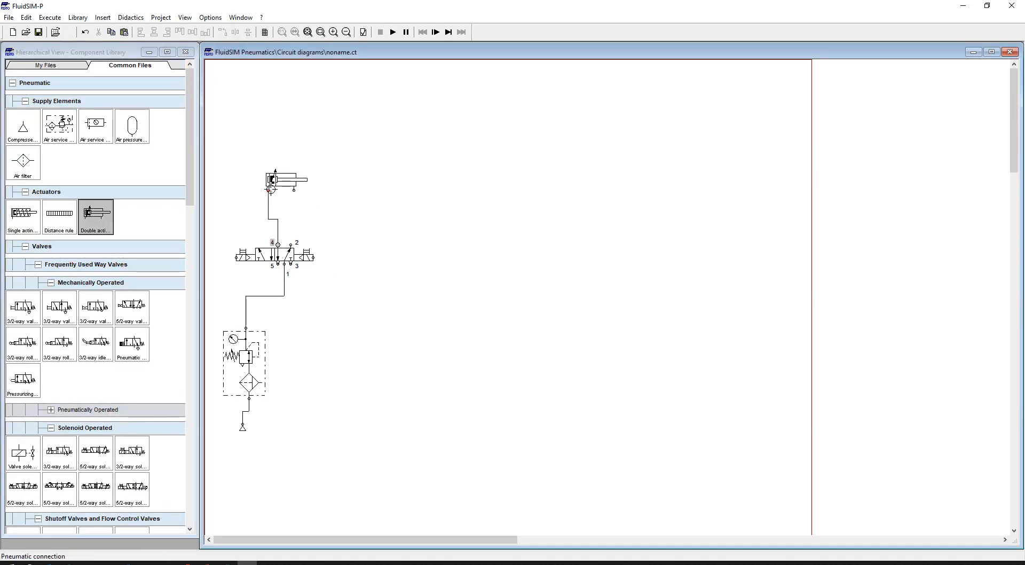
drag(295, 190, 290, 244)
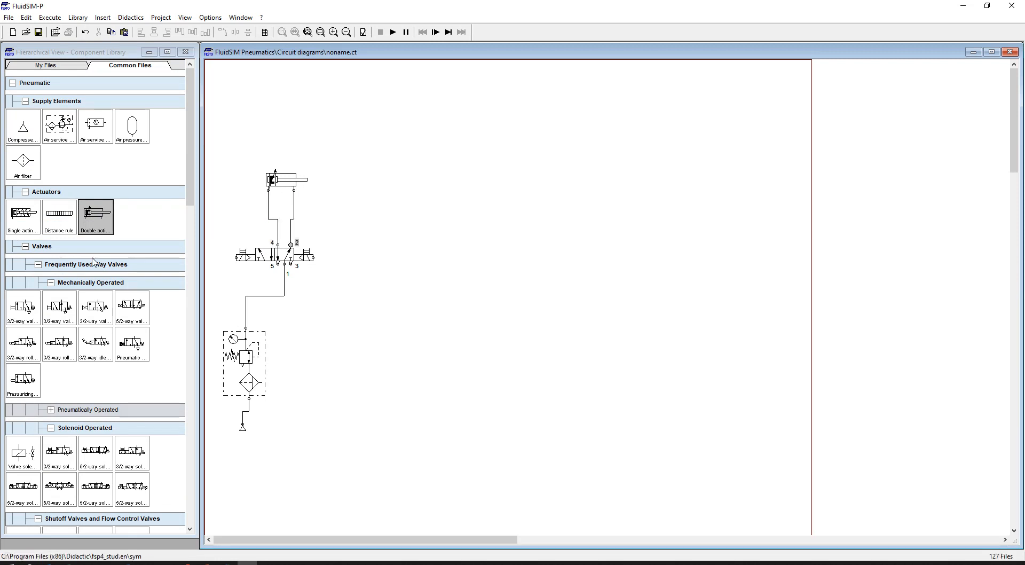
drag(68, 231, 282, 156)
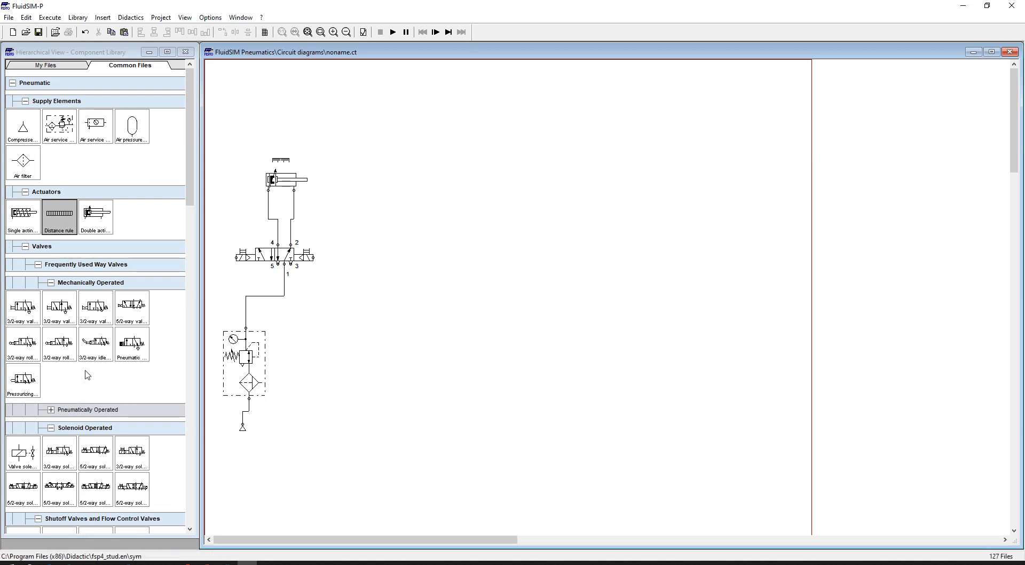
Collapse the Pressure Control Valves, Valve Groups, pneumatic Measuring instruments and Sensors, and Solenoid Operated groups in the component library.
scroll(75, 417, down, 3)
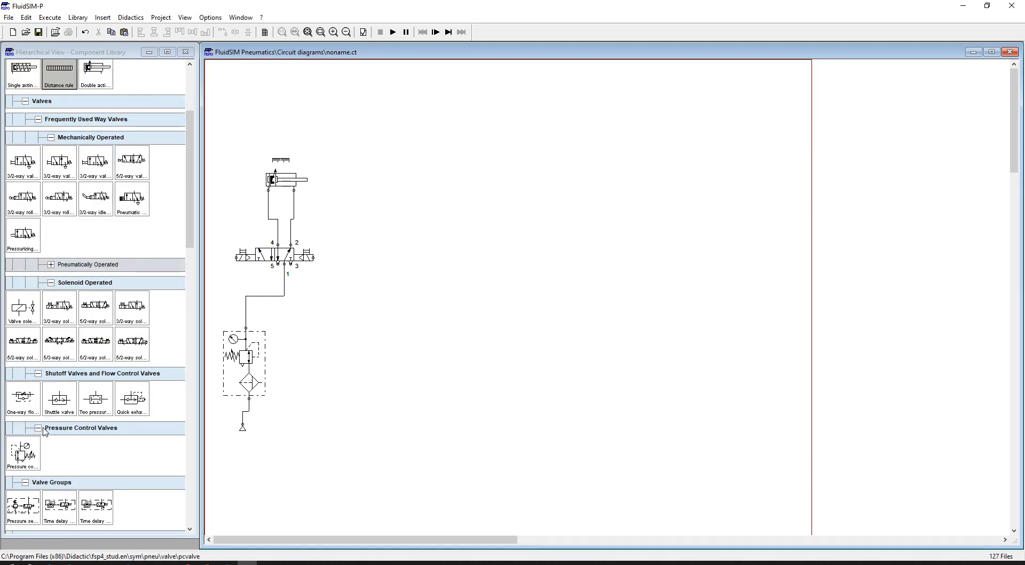
click(38, 428)
click(26, 446)
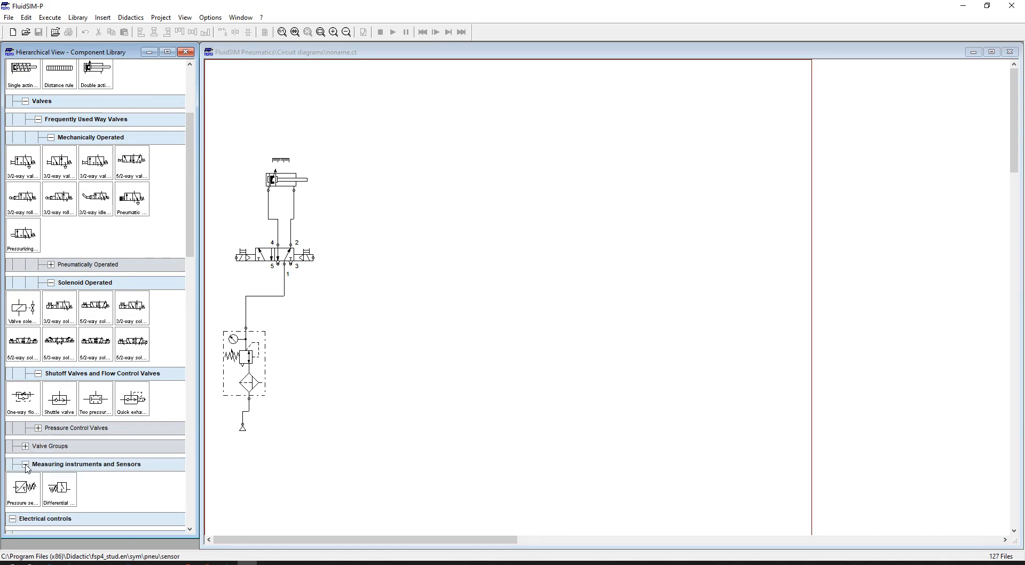
click(25, 464)
click(51, 282)
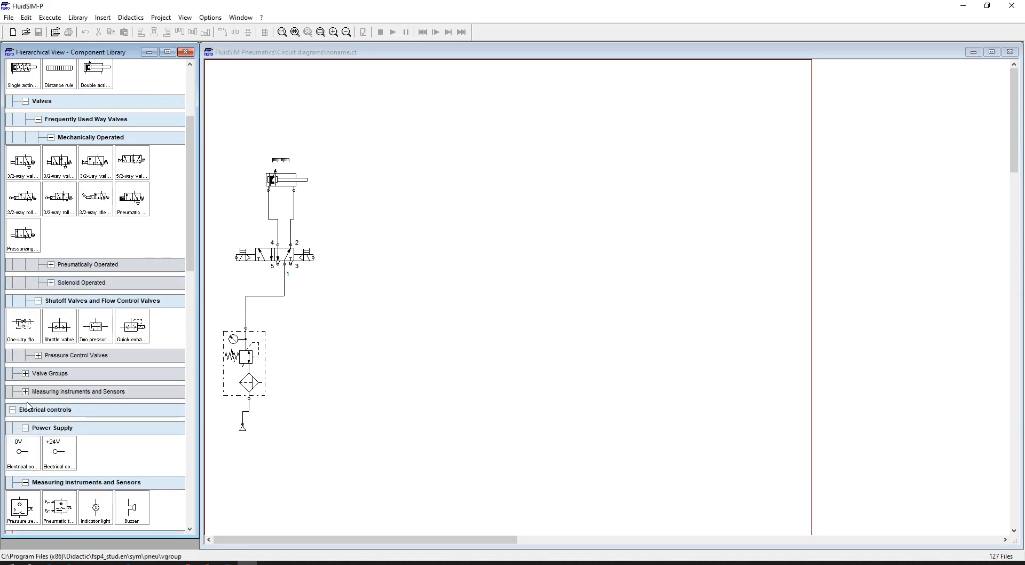
Place two +24V electrical connections at opposite ends of the sheet's upper area and rotate the right one 180°.
scroll(40, 428, down, 2)
drag(54, 386, 354, 91)
drag(56, 380, 756, 87)
right_click(753, 84)
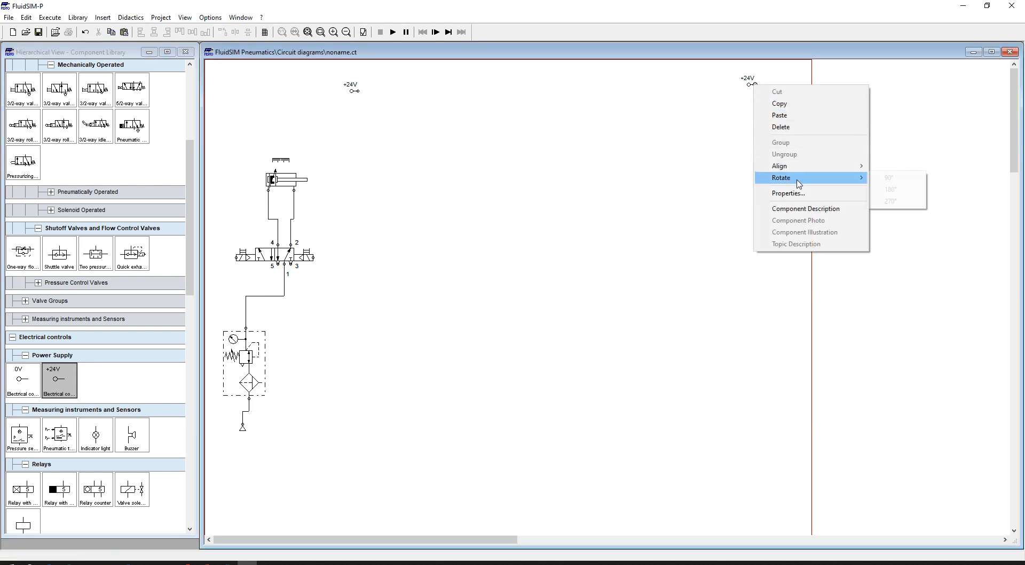
click(747, 84)
right_click(750, 83)
mouse_move(845, 178)
click(881, 186)
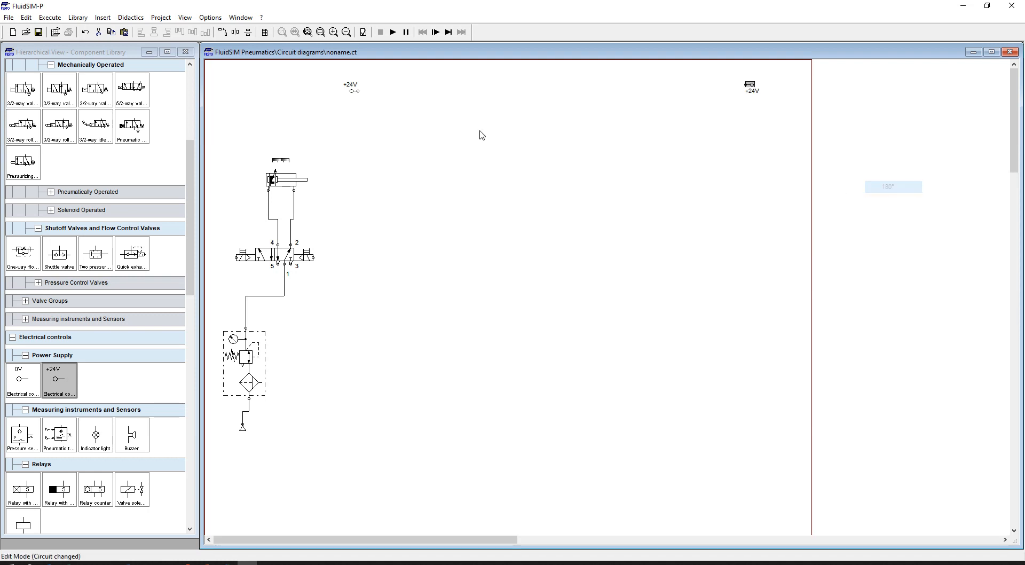
Place two 0V electrical connections low on the sheet, one below each +24V connection.
drag(16, 394, 352, 462)
drag(7, 380, 767, 461)
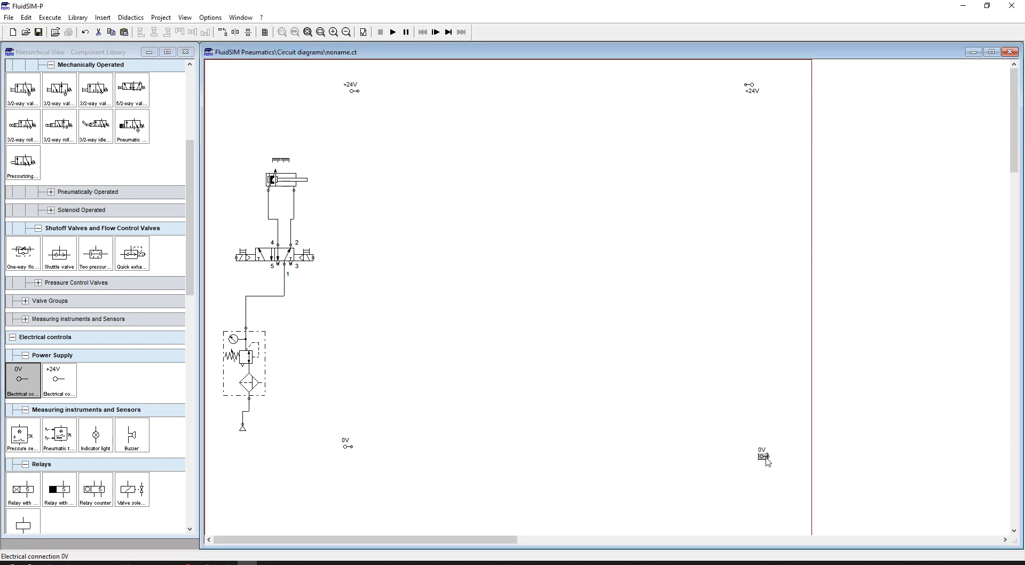
right_click(766, 458)
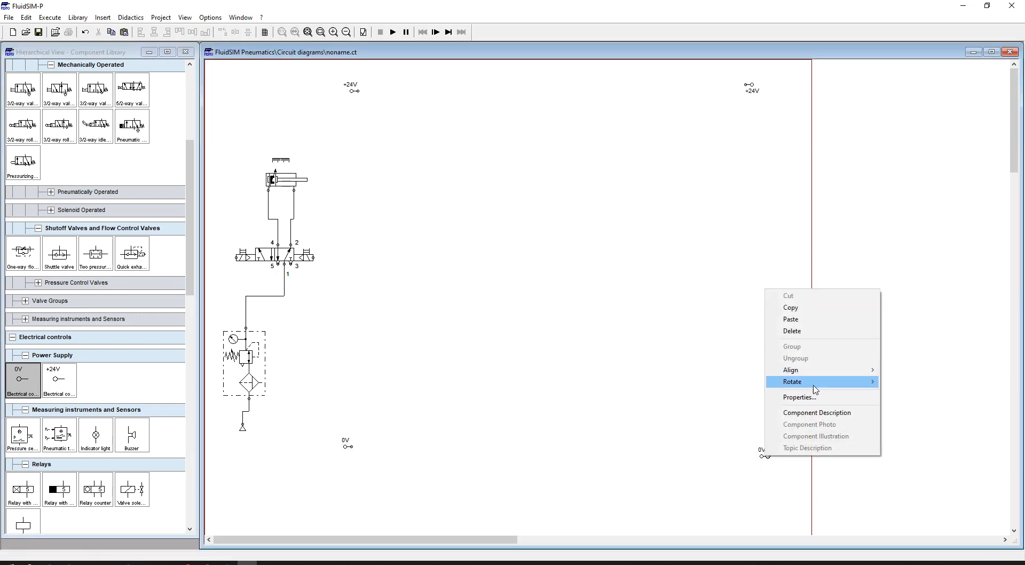
mouse_move(814, 385)
click(764, 452)
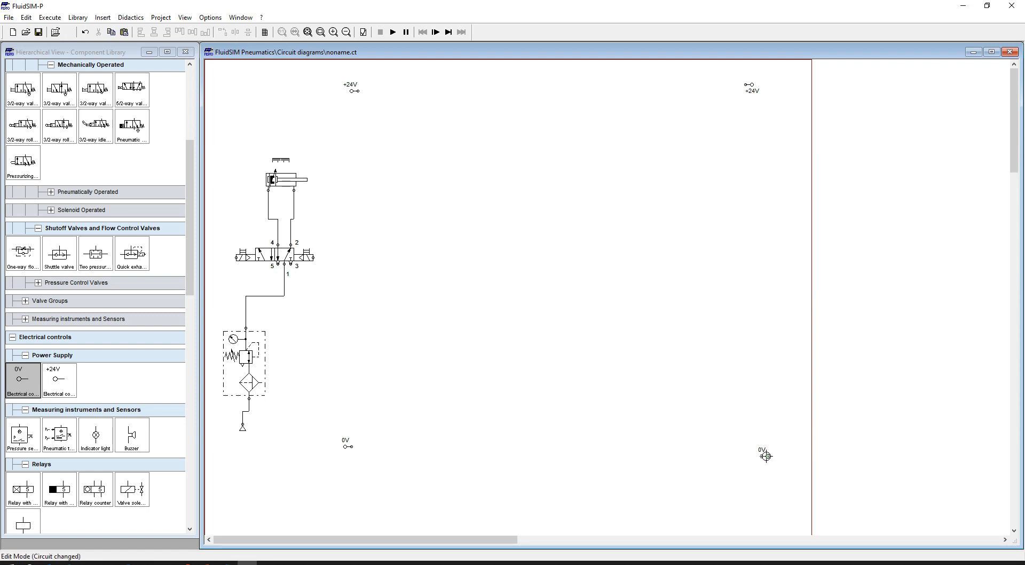
right_click(767, 457)
mouse_move(854, 383)
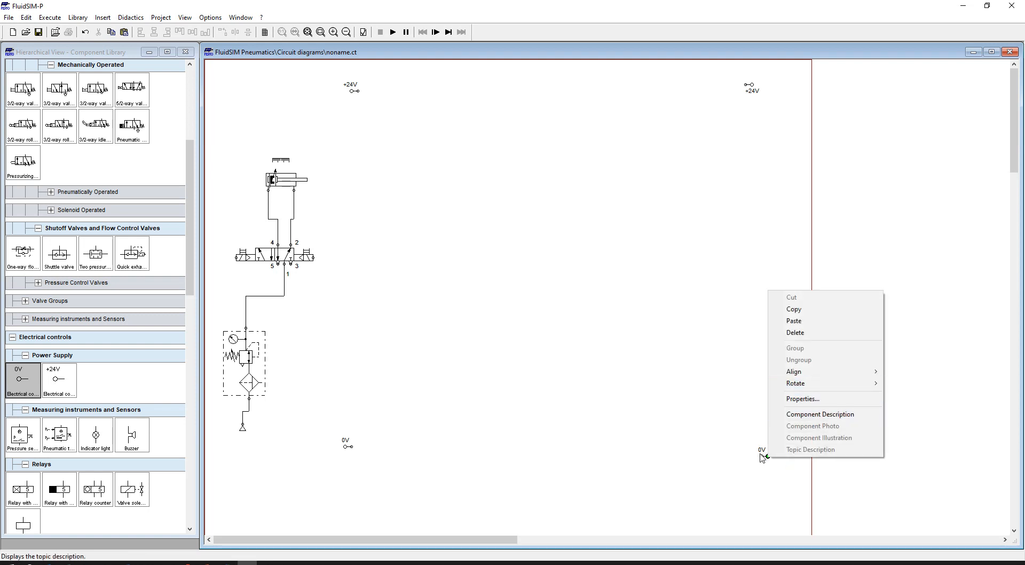
click(762, 458)
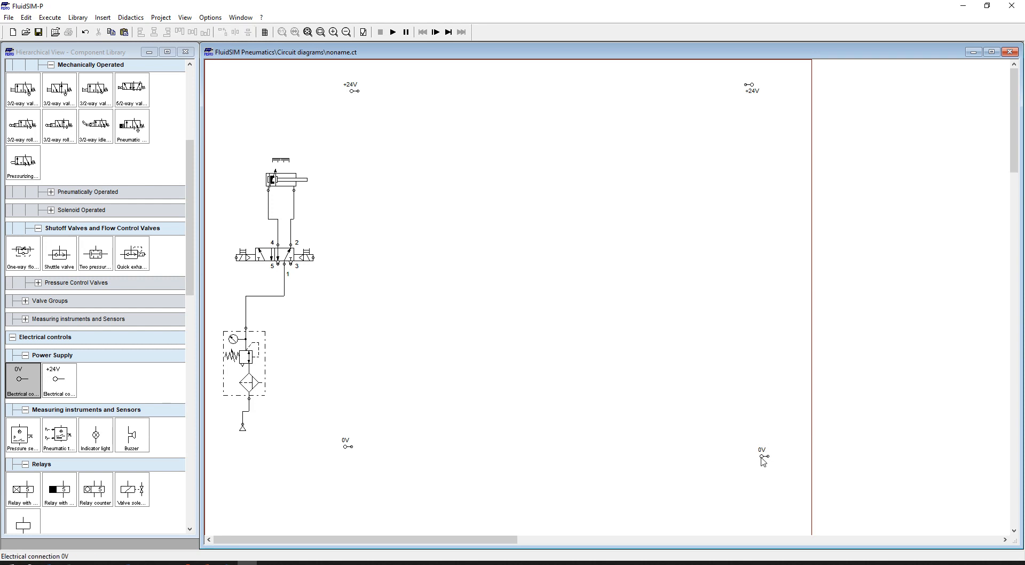
Rotate the right 0V electrical connection 180° so that its port faces the left one.
right_click(762, 459)
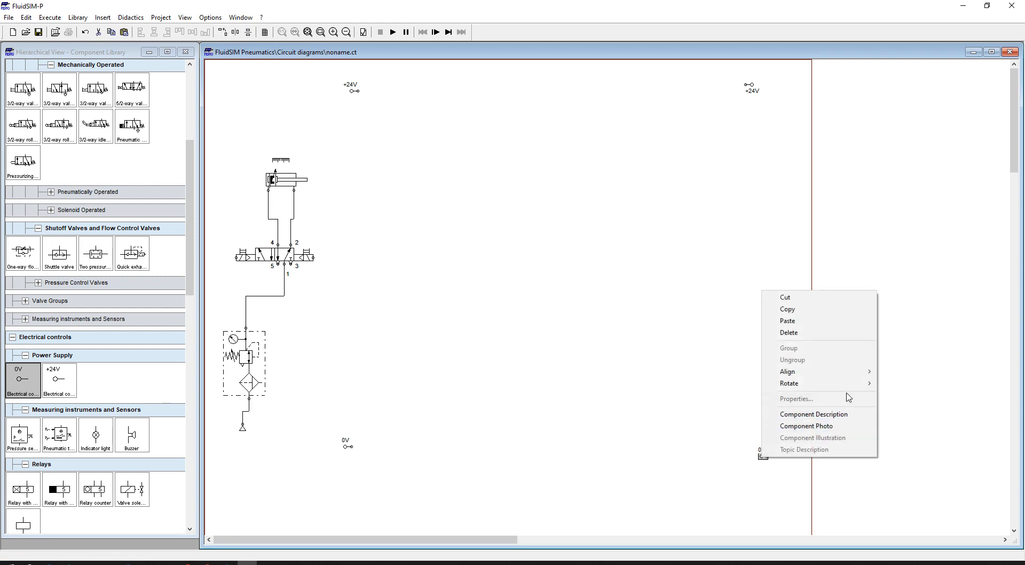
mouse_move(854, 384)
click(912, 401)
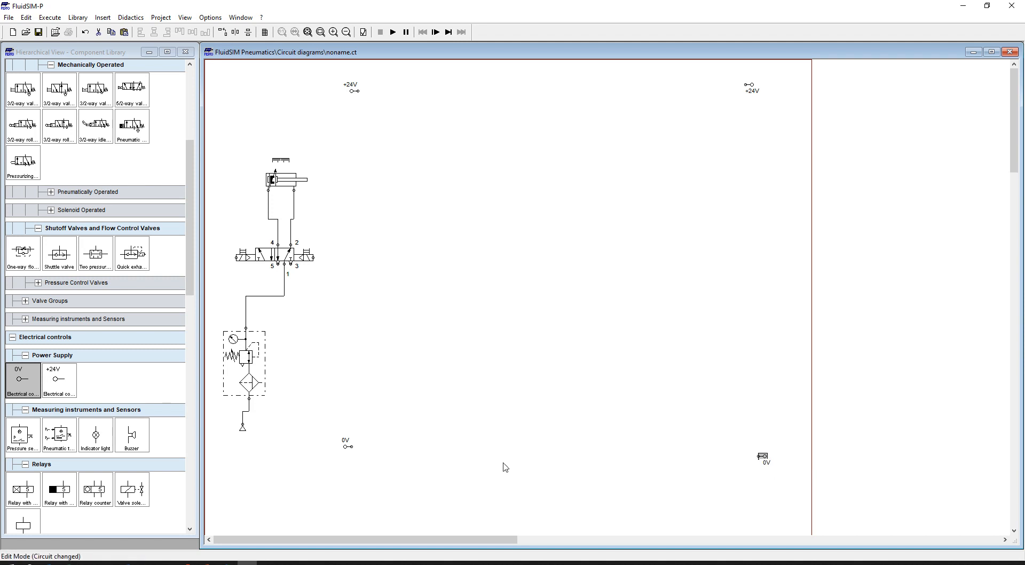
Wire the 0V pair and the +24V pair, and align the left terminals so both lines run straight.
drag(760, 449, 758, 456)
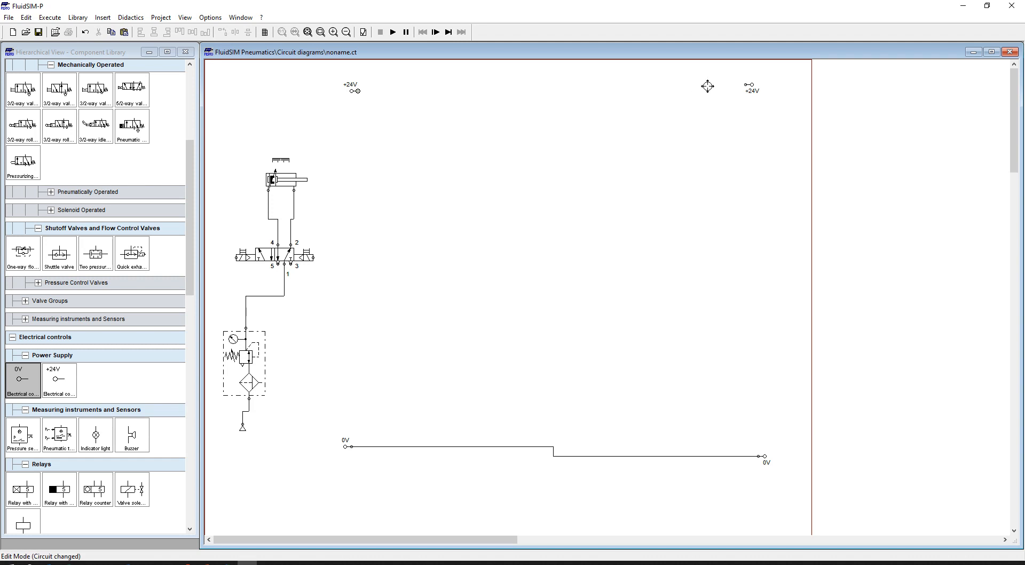
drag(358, 91, 745, 85)
drag(342, 446, 342, 454)
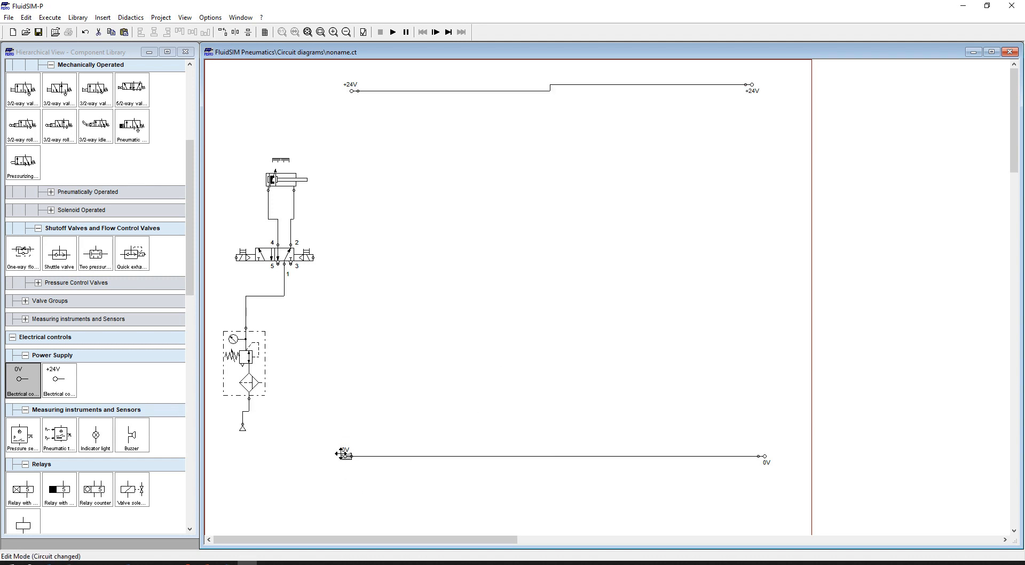
drag(353, 91, 355, 81)
Duplicate the 0V line with both its terminals and place the copy just below the +24V line.
click(348, 458)
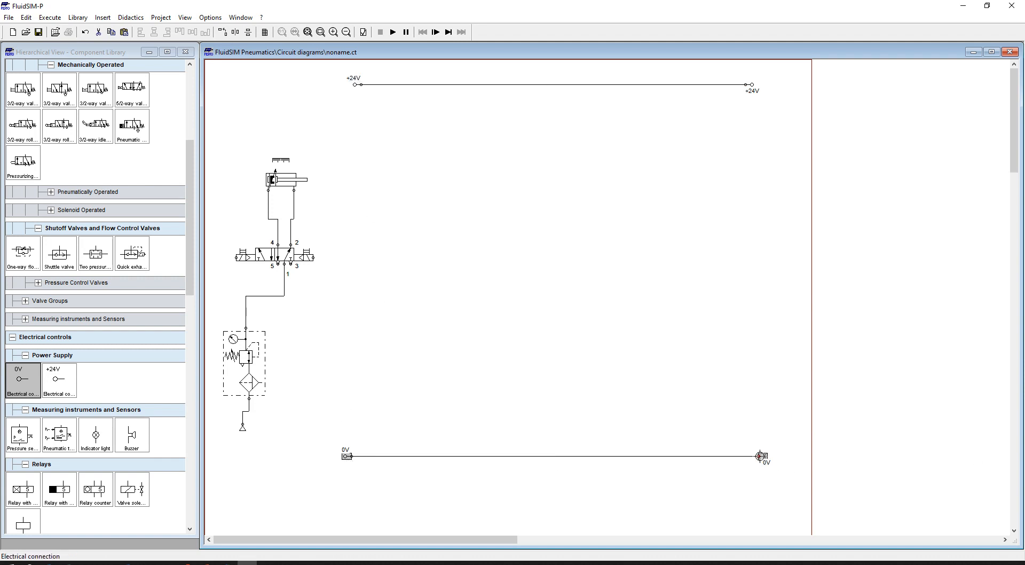
key(ctrl+v)
drag(832, 319, 762, 166)
click(709, 228)
Place a FluidSIM Output Port between the two 0V lines with a FluidSIM Input Port directly beneath it.
scroll(155, 406, down, 3)
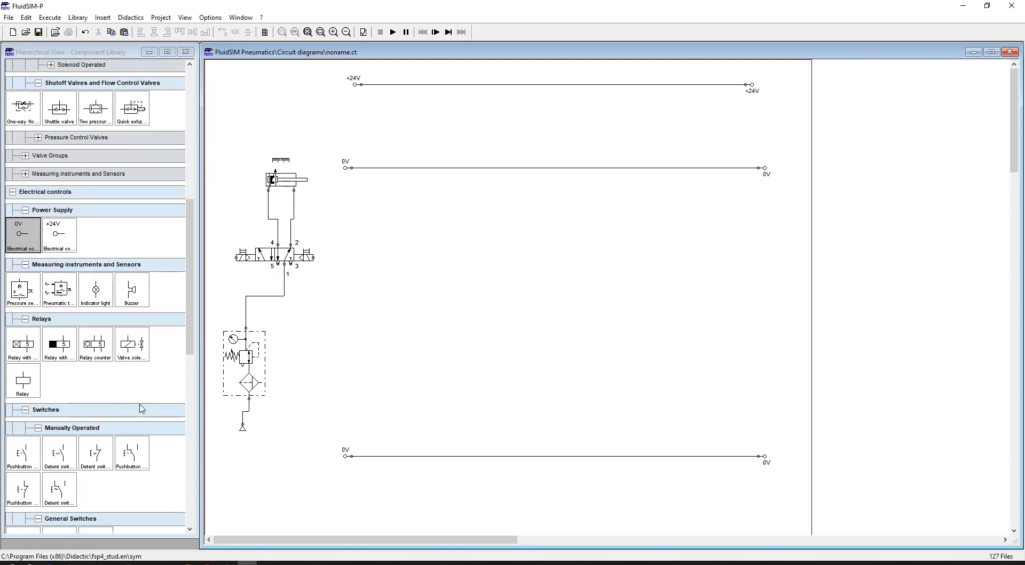
scroll(155, 406, down, 12)
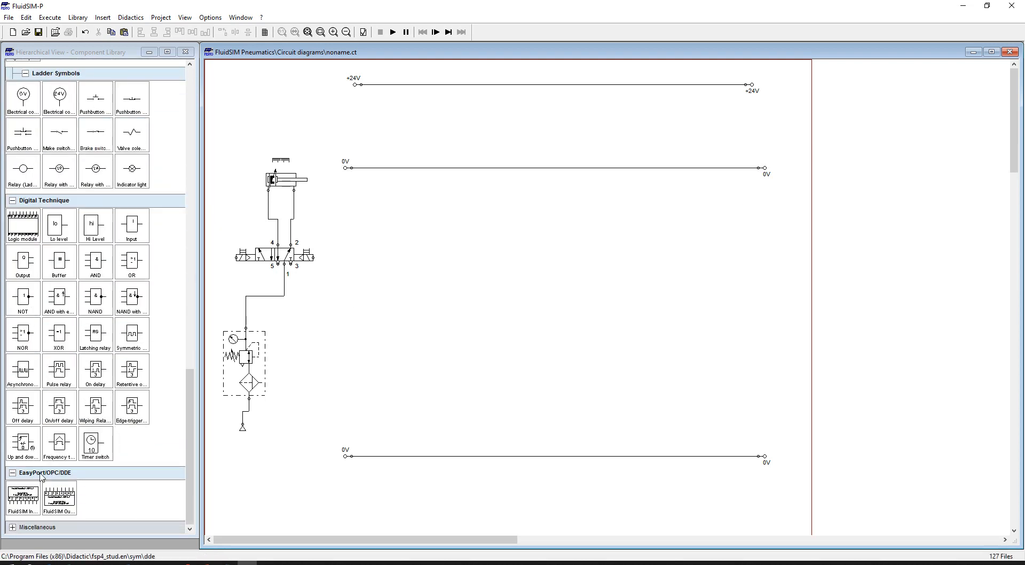
click(50, 502)
drag(52, 505, 497, 246)
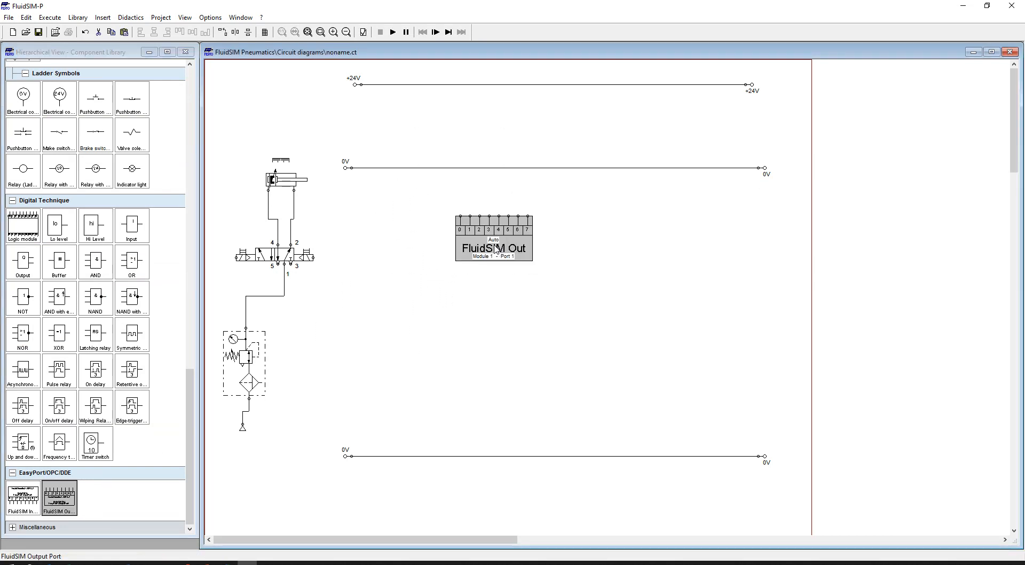
drag(23, 497, 541, 286)
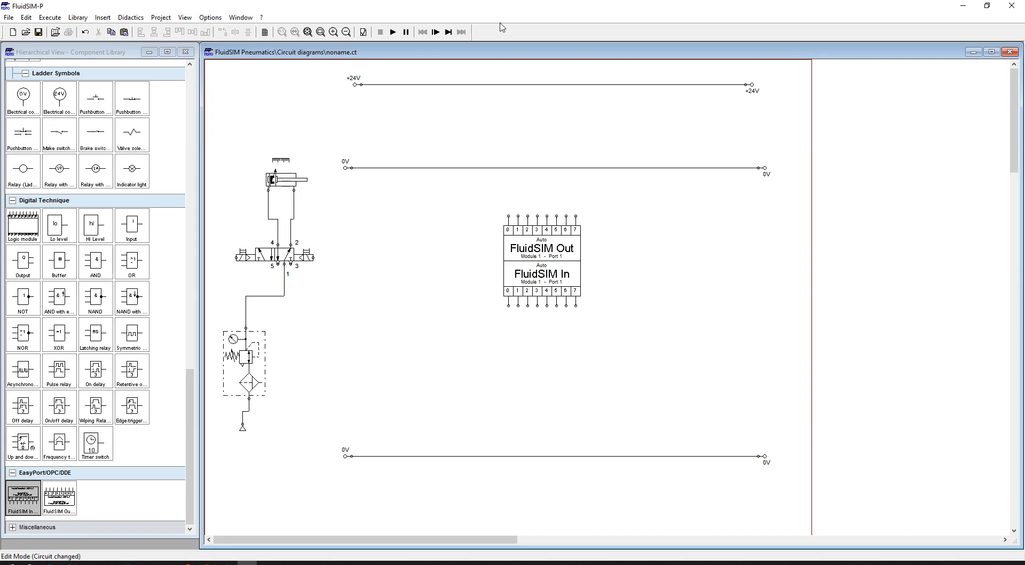
Place a make pushbutton and a make detent switch side by side between the +24V line and the upper 0V line.
scroll(80, 358, up, 3)
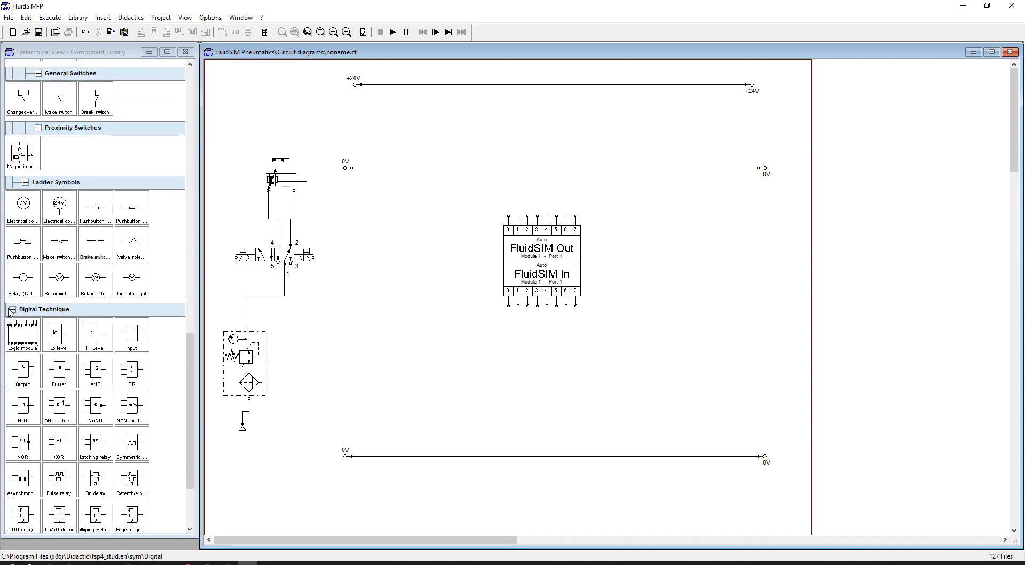
click(12, 310)
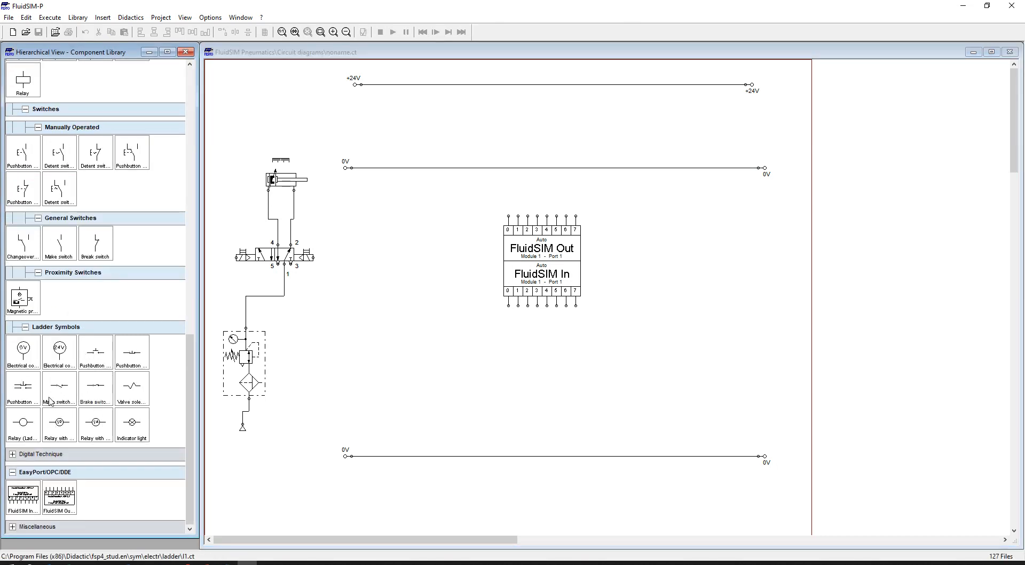
click(25, 327)
click(38, 327)
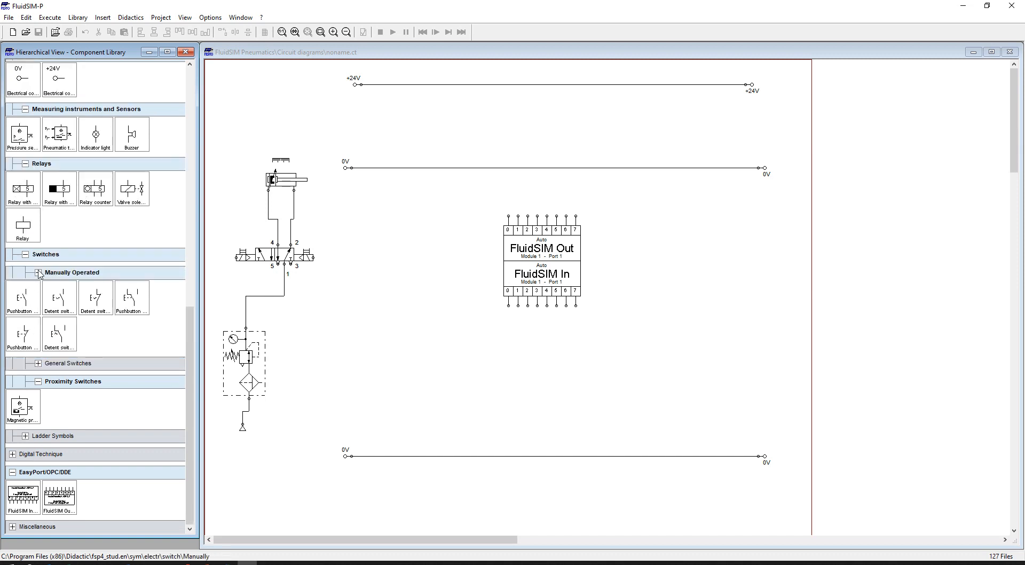
click(25, 311)
drag(20, 299, 430, 127)
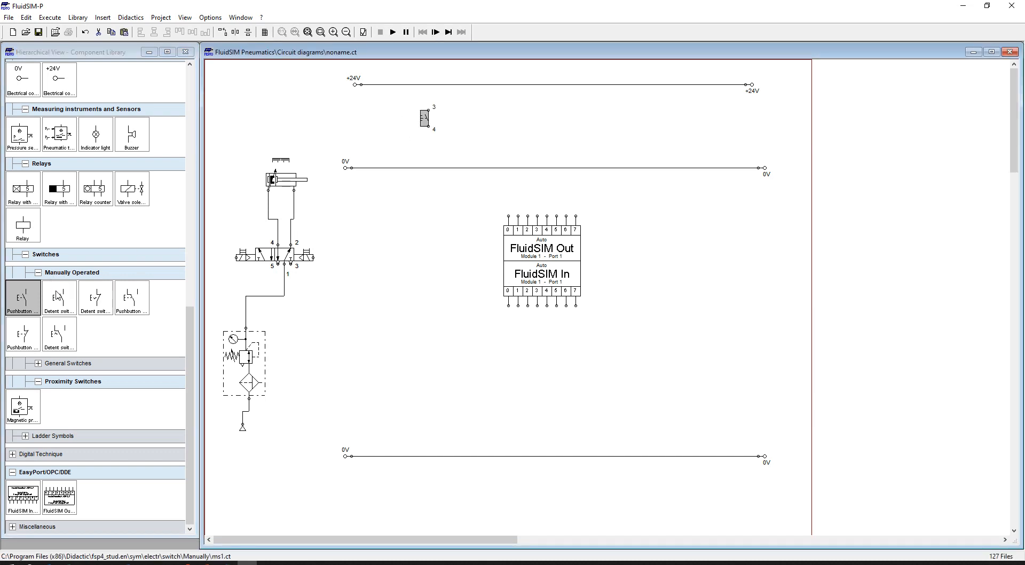
click(94, 307)
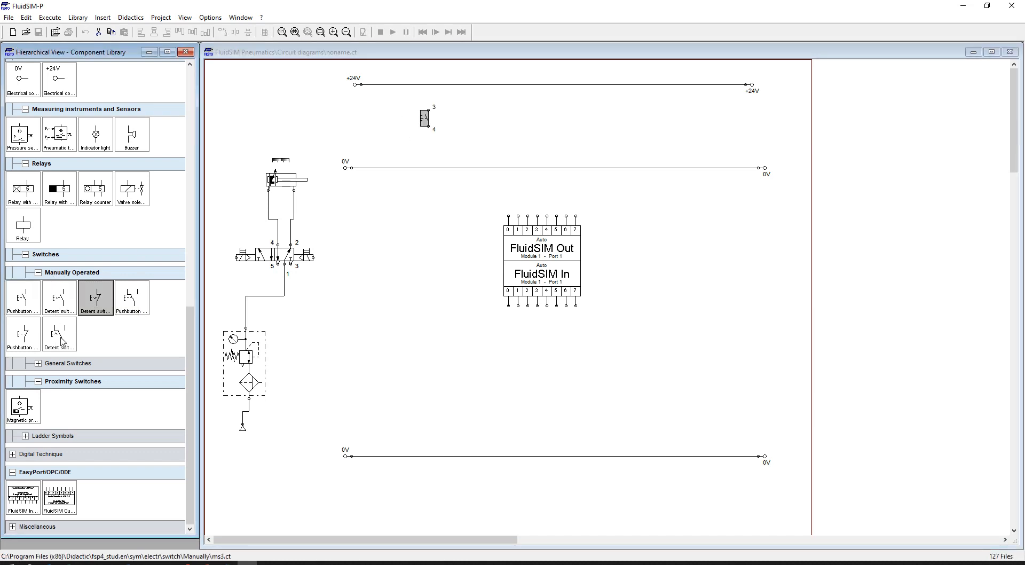
drag(63, 308, 508, 215)
Wire the pushbutton and detent switch from the +24V line to FluidSIM Out ports 0 and 1, routing their lines at separate heights below the 0V line.
click(418, 230)
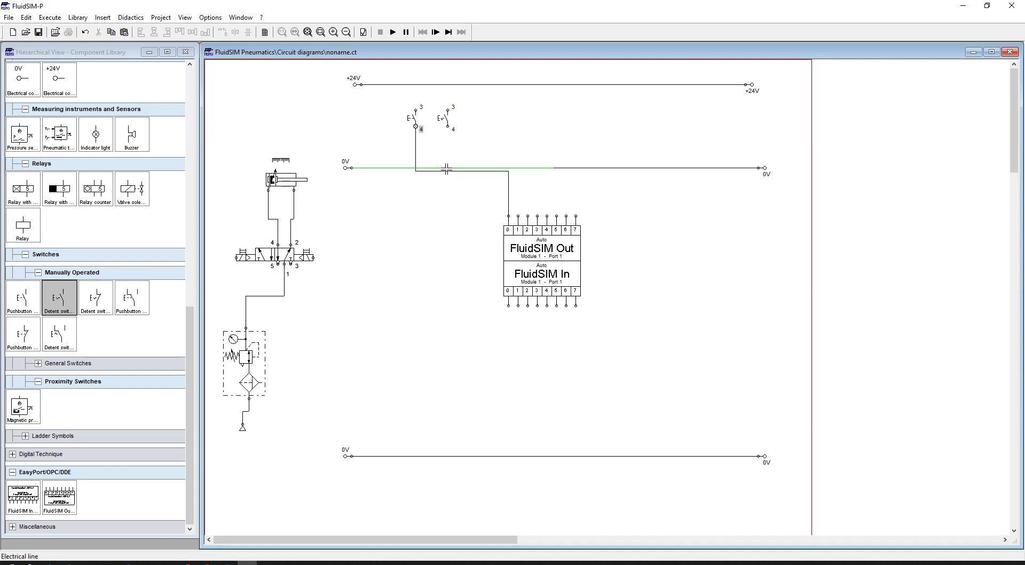
drag(449, 171, 446, 199)
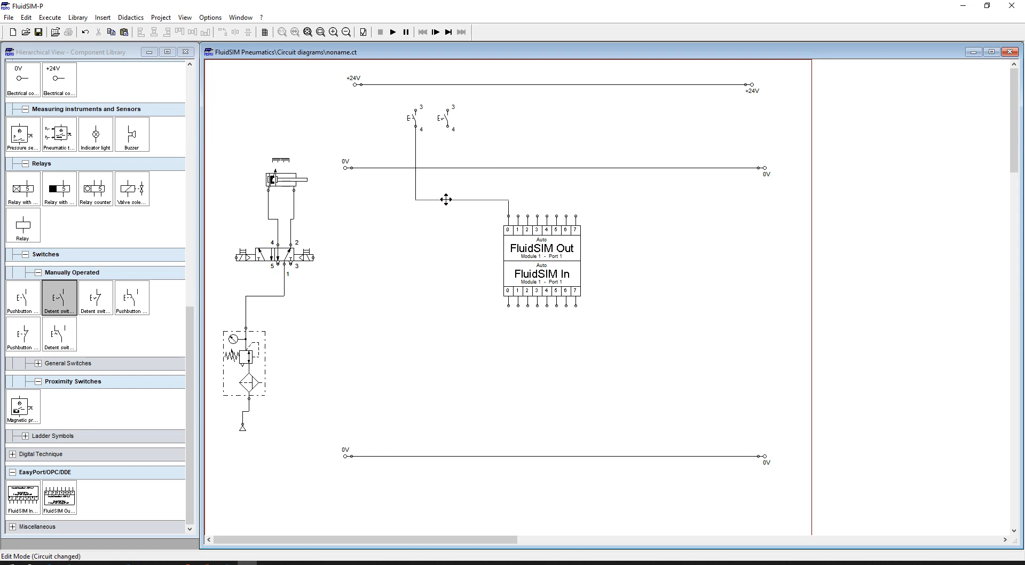
drag(518, 218, 448, 129)
drag(467, 170, 463, 187)
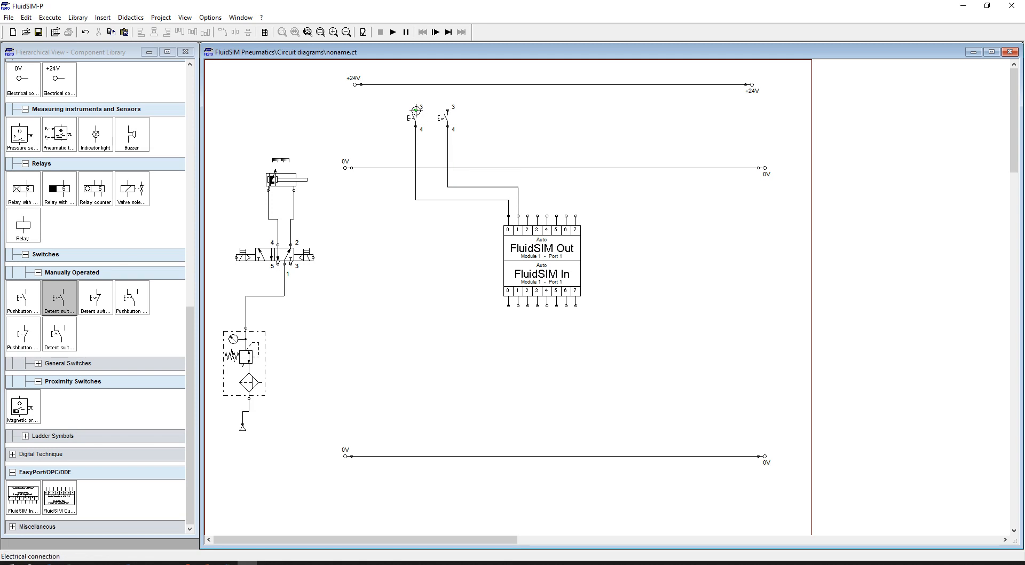
drag(412, 89, 415, 84)
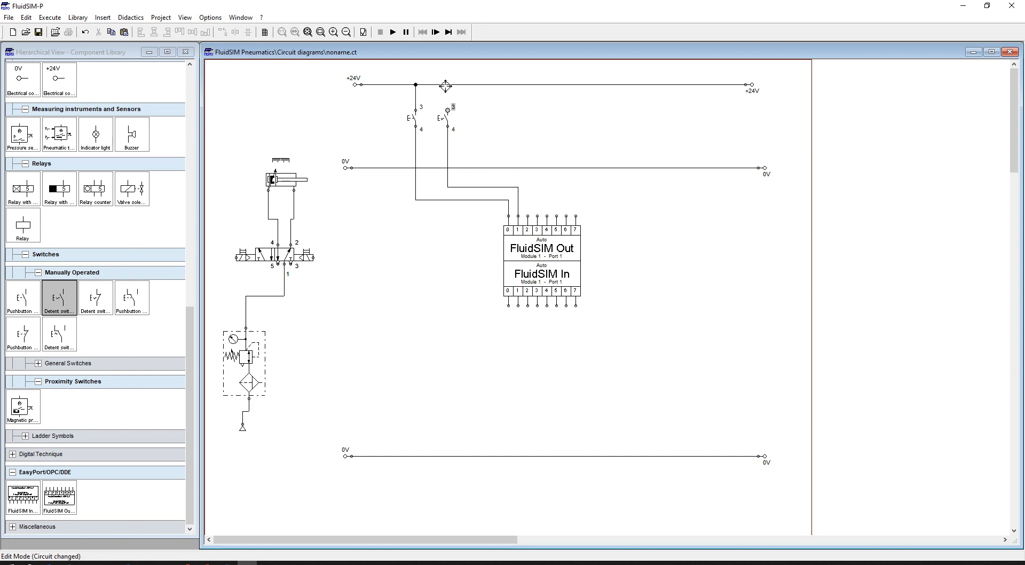
drag(445, 84, 446, 84)
click(27, 341)
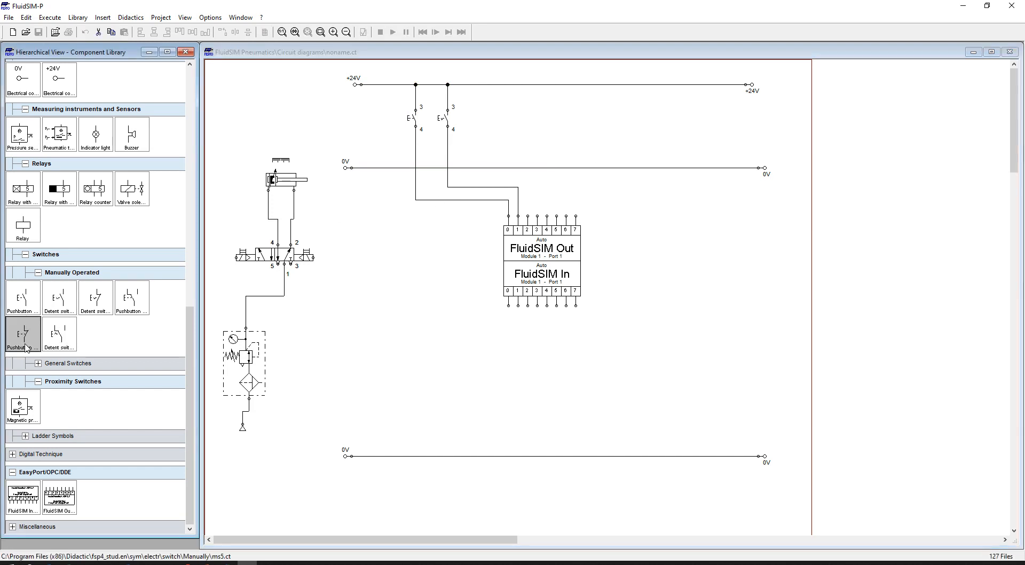
click(448, 120)
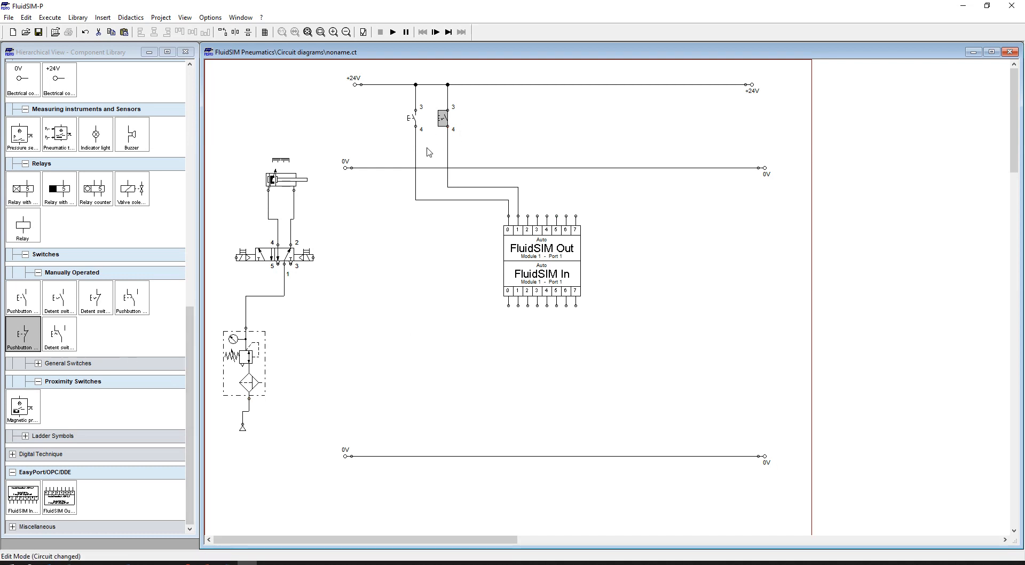
click(60, 307)
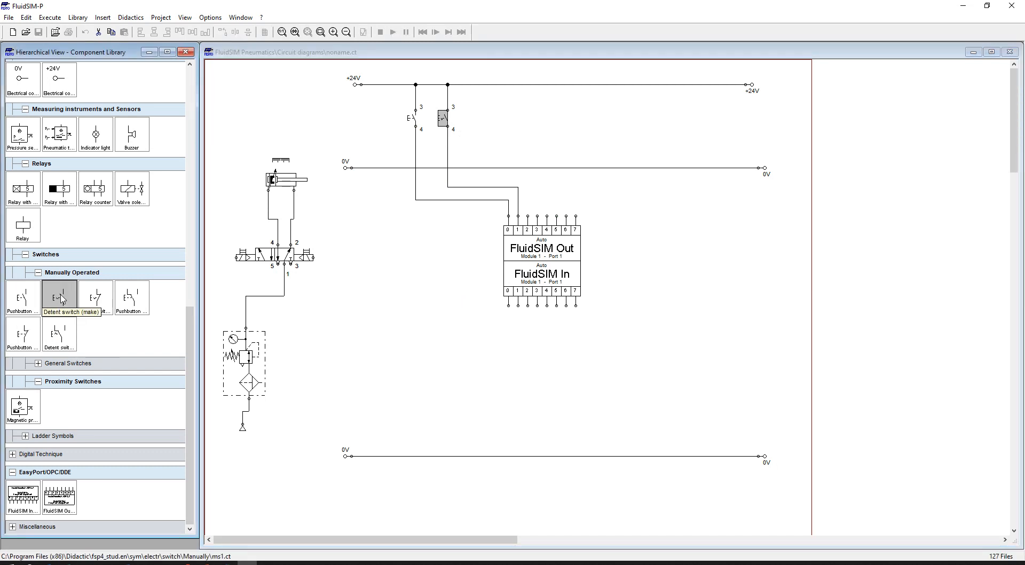
click(23, 334)
click(538, 142)
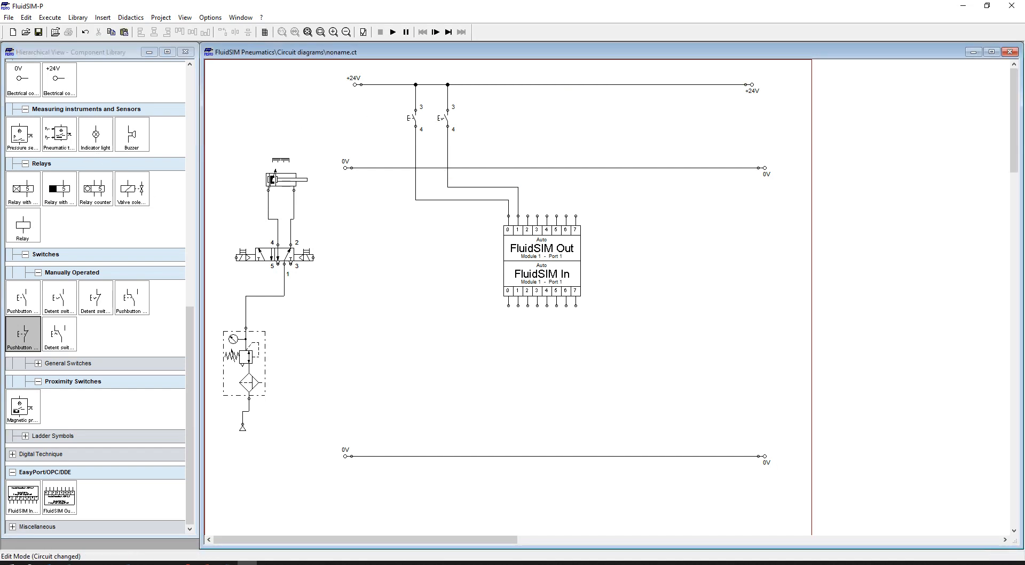
Place a magnetic proximity switch to the right of the detent switch, between the +24V and upper 0V lines, without wiring its lower terminal to the port.
scroll(93, 243, up, 3)
scroll(93, 243, up, 1)
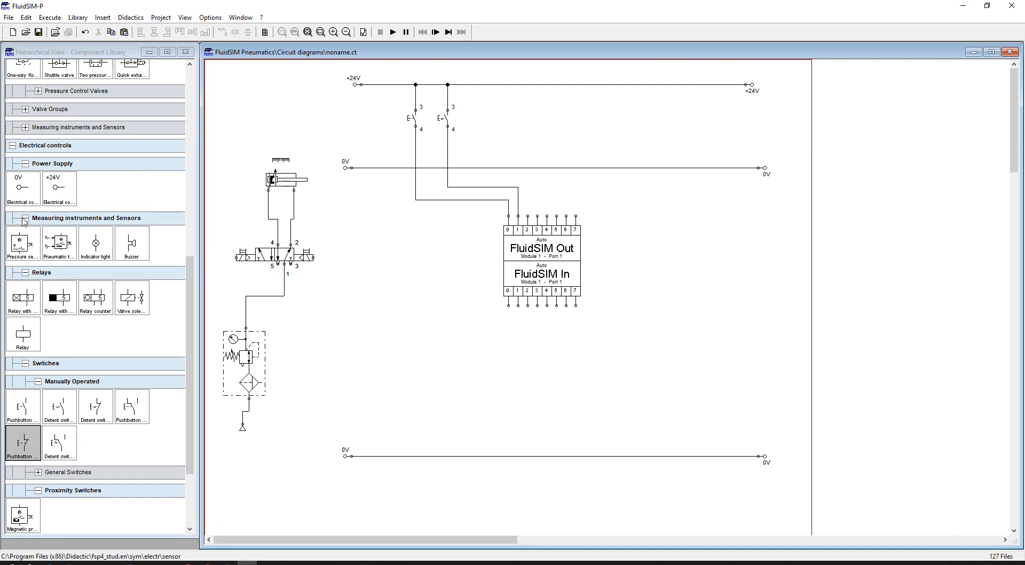
drag(22, 515, 528, 216)
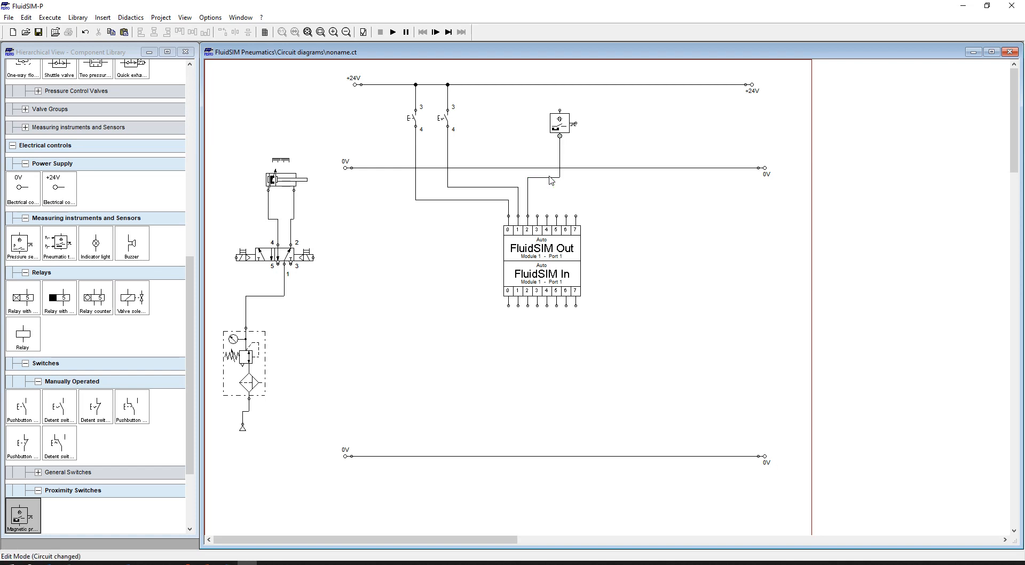
key(ctrl+z)
Connect the proximity switch to the +24V and upper 0V lines and its side output to FluidSIM Out port 2, routed below the 0V line.
drag(561, 136, 560, 168)
drag(559, 84, 560, 110)
drag(528, 215, 576, 123)
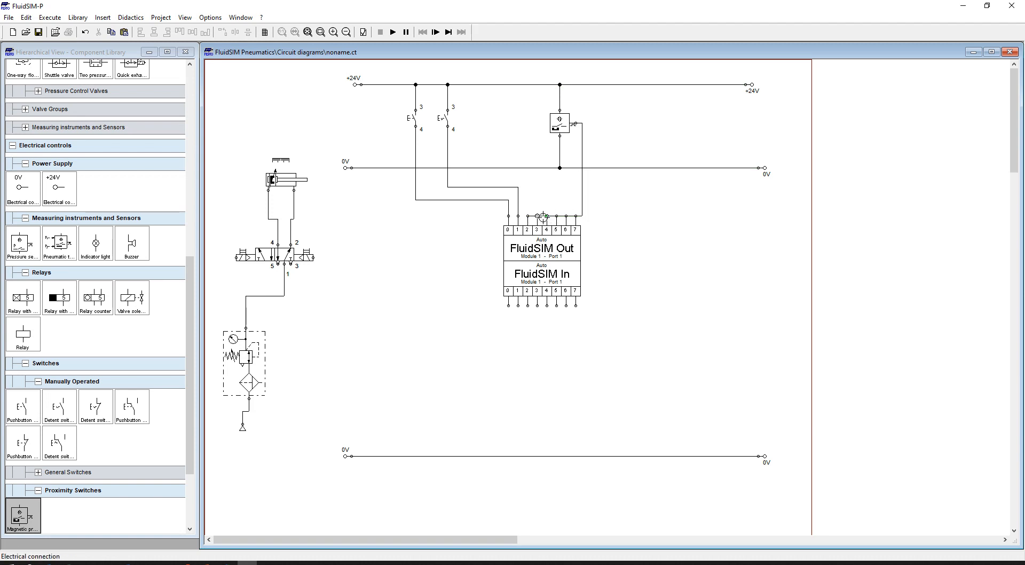
drag(542, 217, 547, 175)
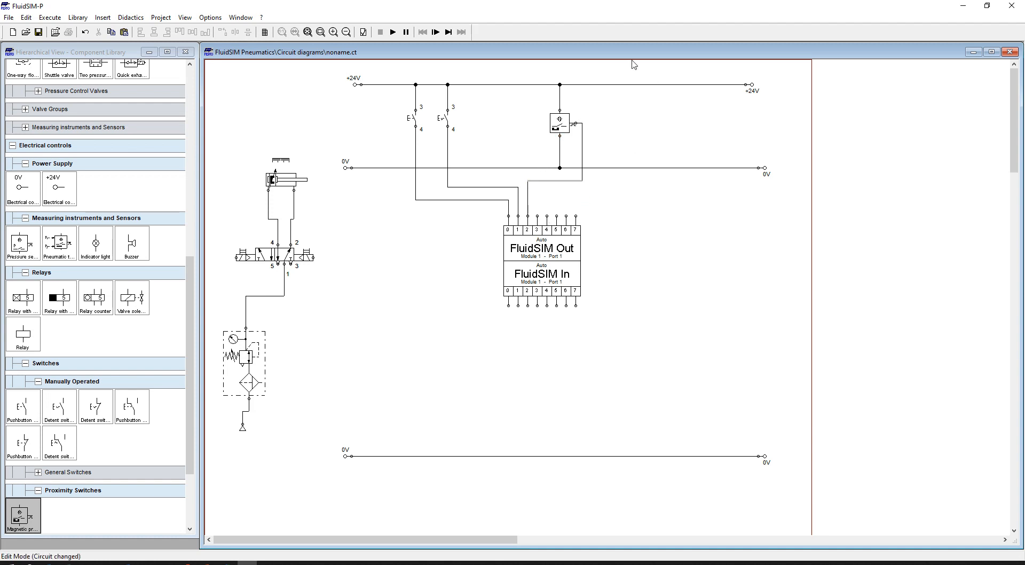
Duplicate the magnetic proximity switch and place the copy to its right, below the +24V line.
click(569, 124)
key(ctrl+c)
key(ctrl+v)
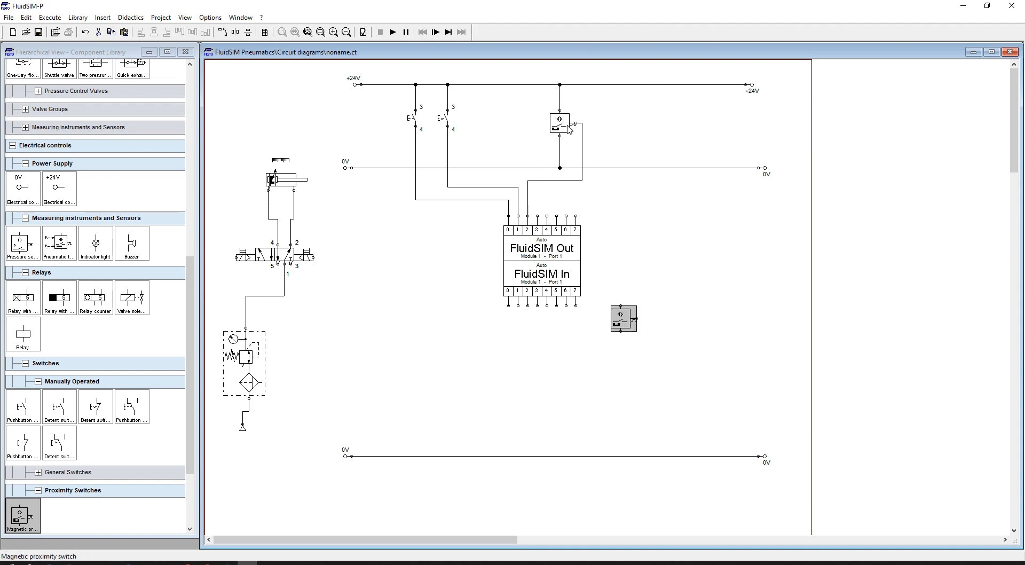
drag(618, 310, 601, 86)
Connect the second proximity switch to the upper 0V and +24V lines and its side output to FluidSIM Out port 3, routed clear of the other ports.
mouse_move(604, 128)
mouse_down()
mouse_move(570, 215)
mouse_move(536, 218)
mouse_move(611, 162)
mouse_move(605, 168)
mouse_up()
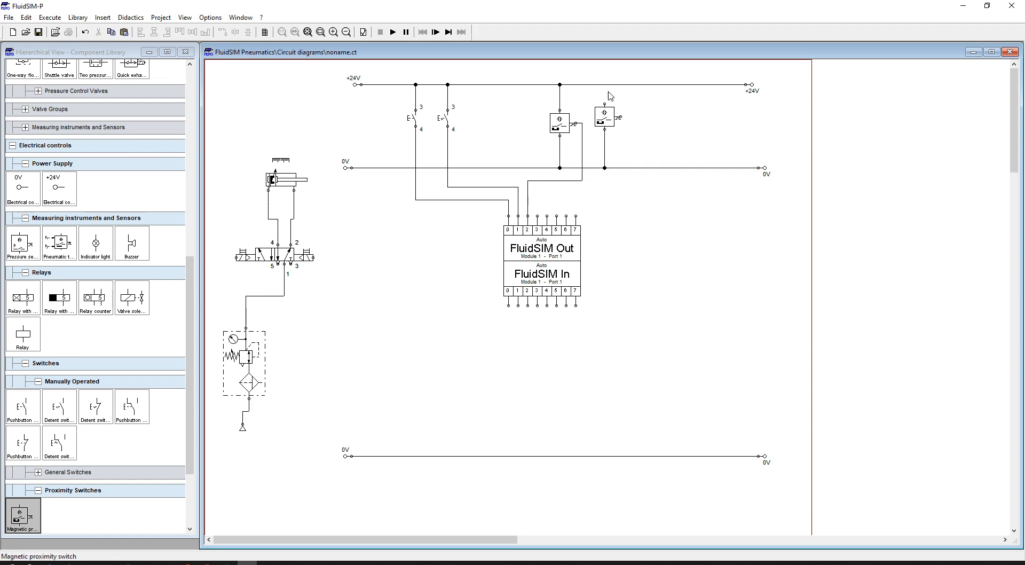
drag(604, 104, 605, 85)
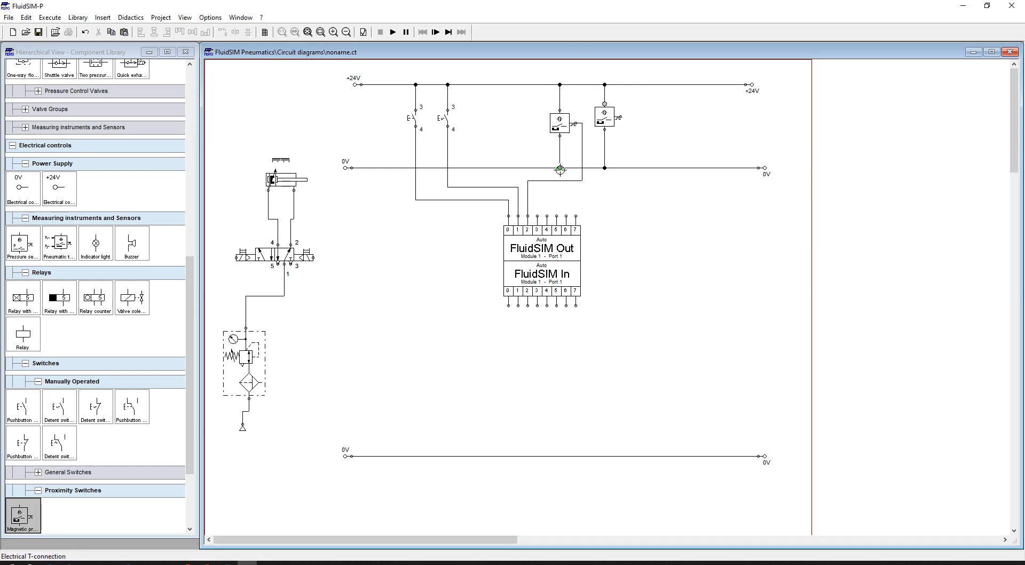
drag(621, 117, 538, 216)
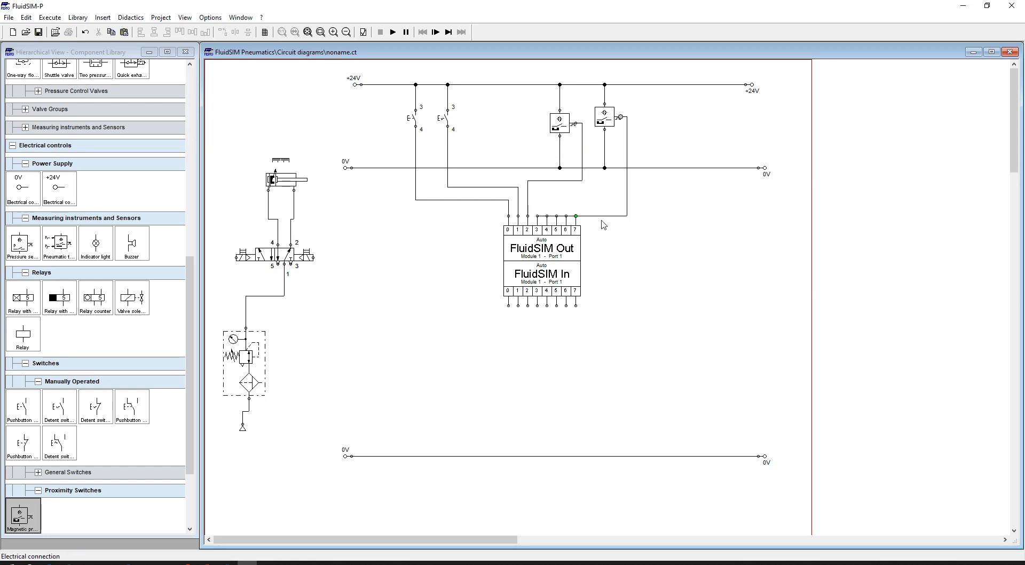
drag(614, 216, 619, 193)
click(754, 251)
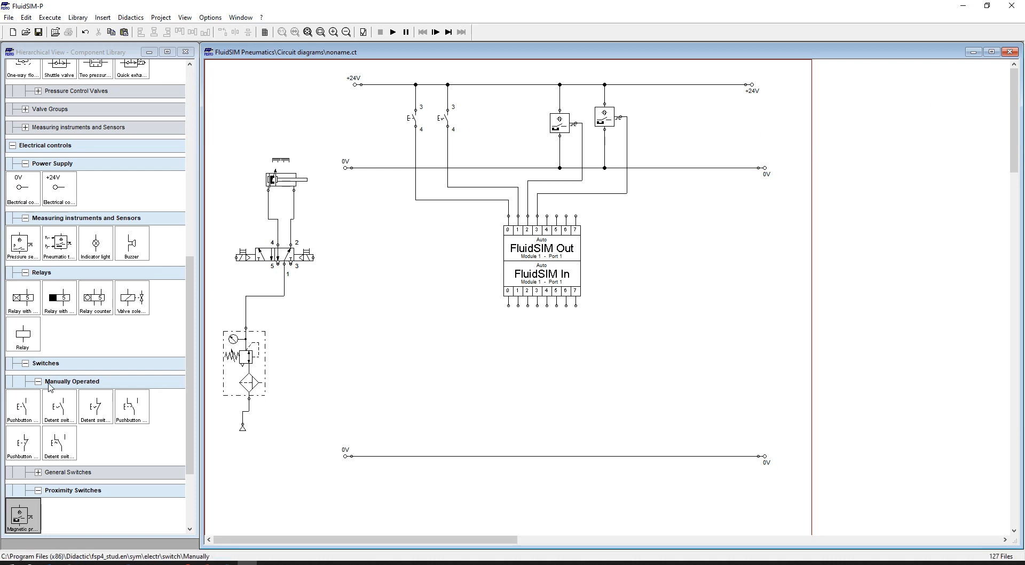
Look through the component library's Solenoid Operated valves, Valve Groups and pneumatic Measuring instruments and Sensors for a valve solenoid.
scroll(82, 403, down, 3)
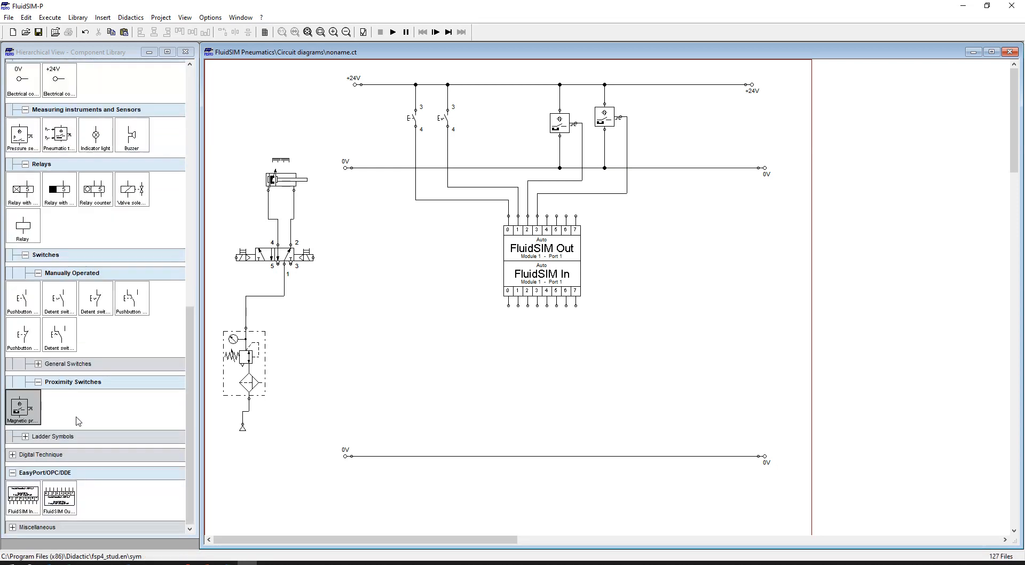
scroll(64, 460, up, 10)
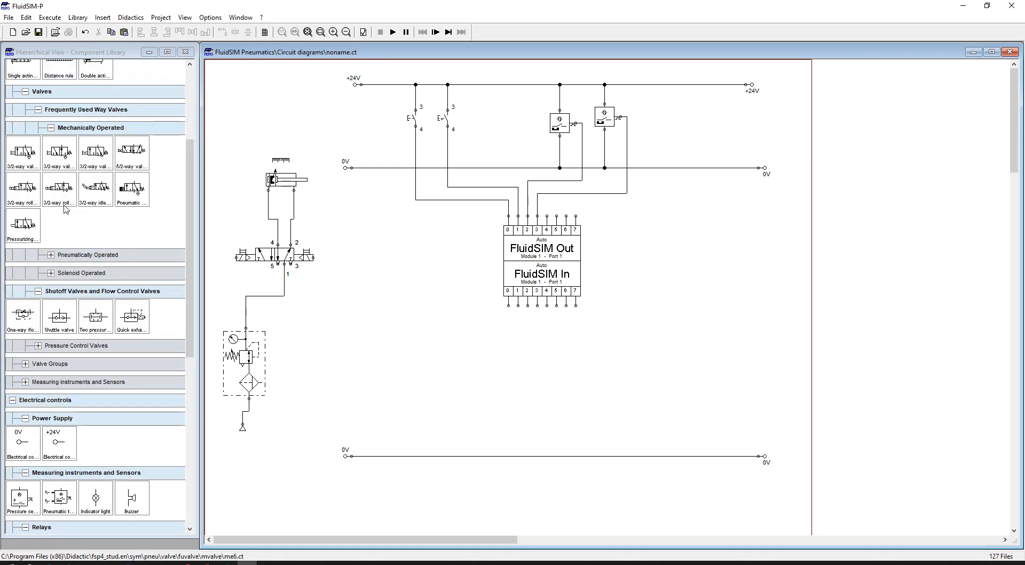
scroll(65, 199, down, 4)
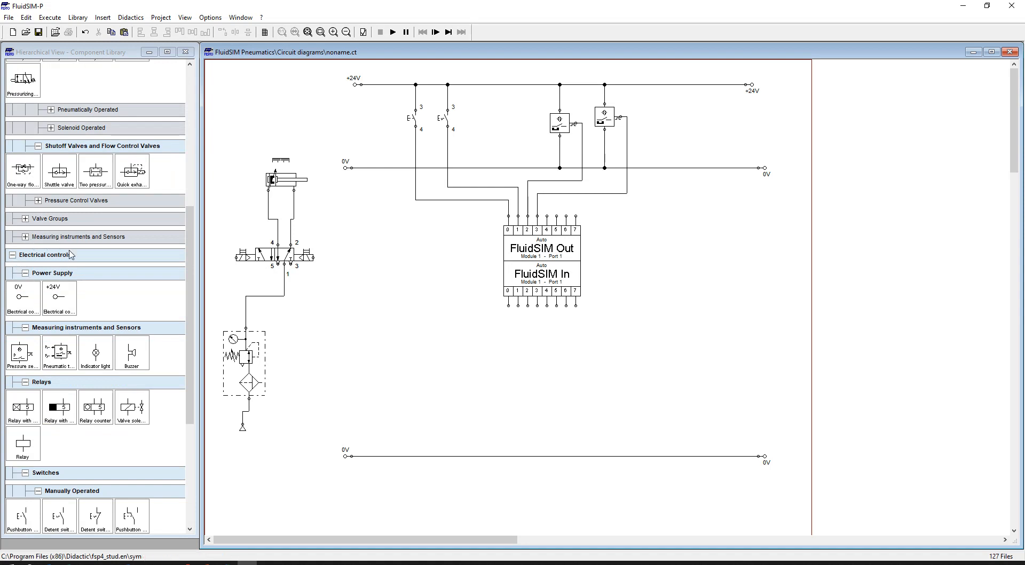
scroll(100, 342, down, 6)
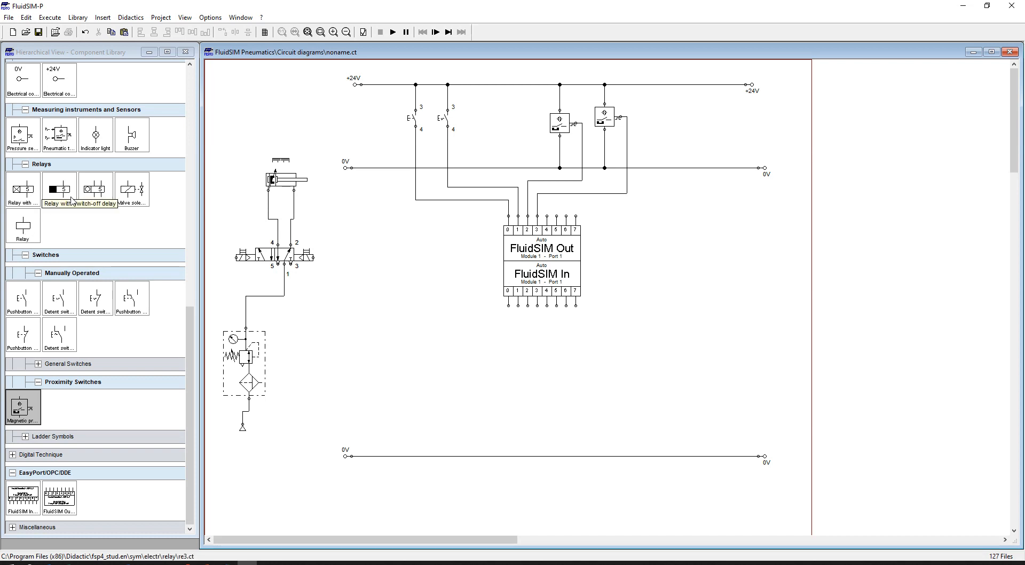
scroll(56, 224, up, 4)
scroll(40, 179, up, 6)
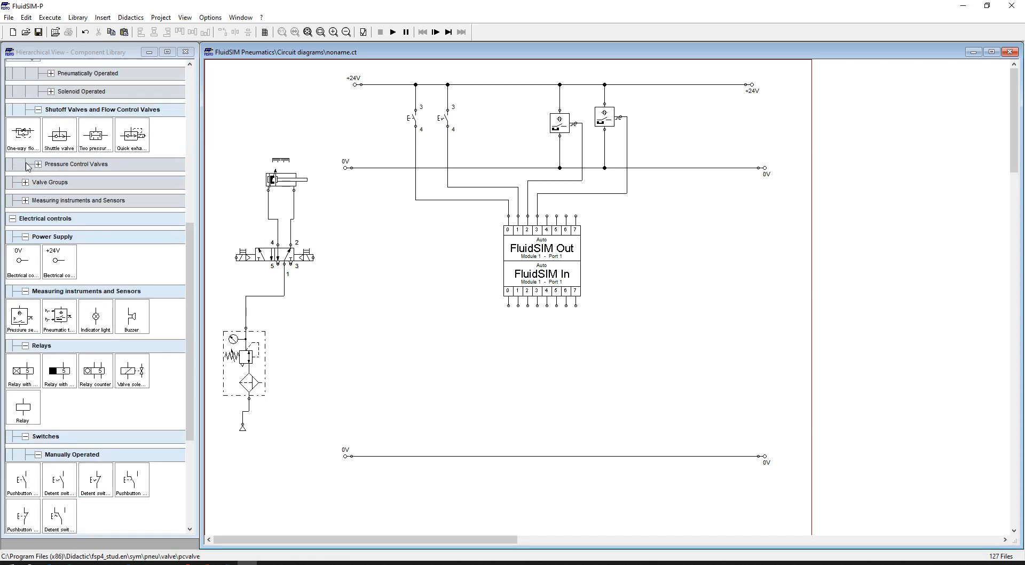
scroll(54, 259, down, 1)
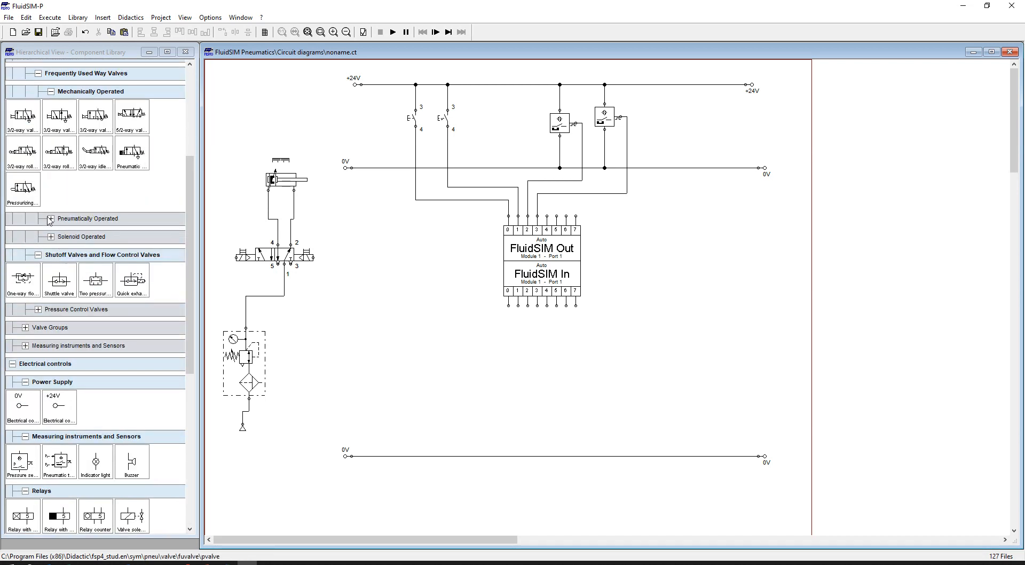
click(52, 238)
click(52, 238)
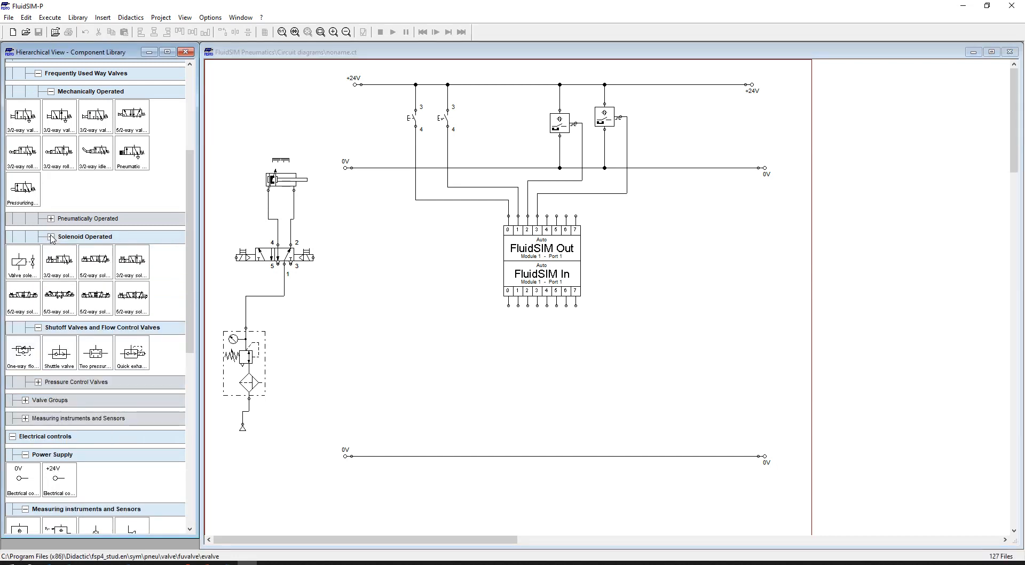
click(25, 400)
scroll(21, 420, down, 1)
click(25, 383)
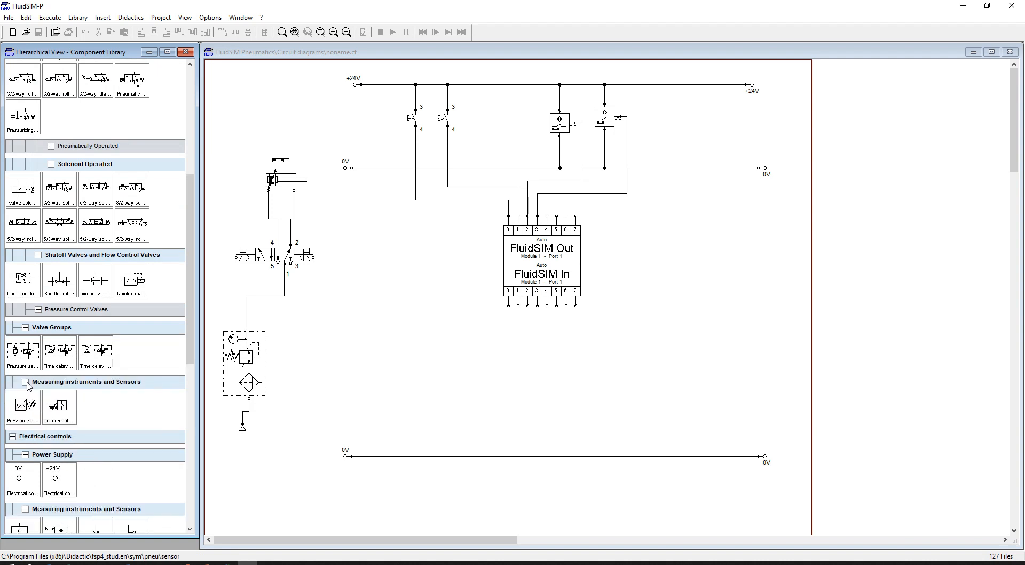
Place a valve solenoid below the FluidSIM Input Port and wire it between port 0 and the lower 0V line.
scroll(47, 395, down, 2)
scroll(53, 397, down, 5)
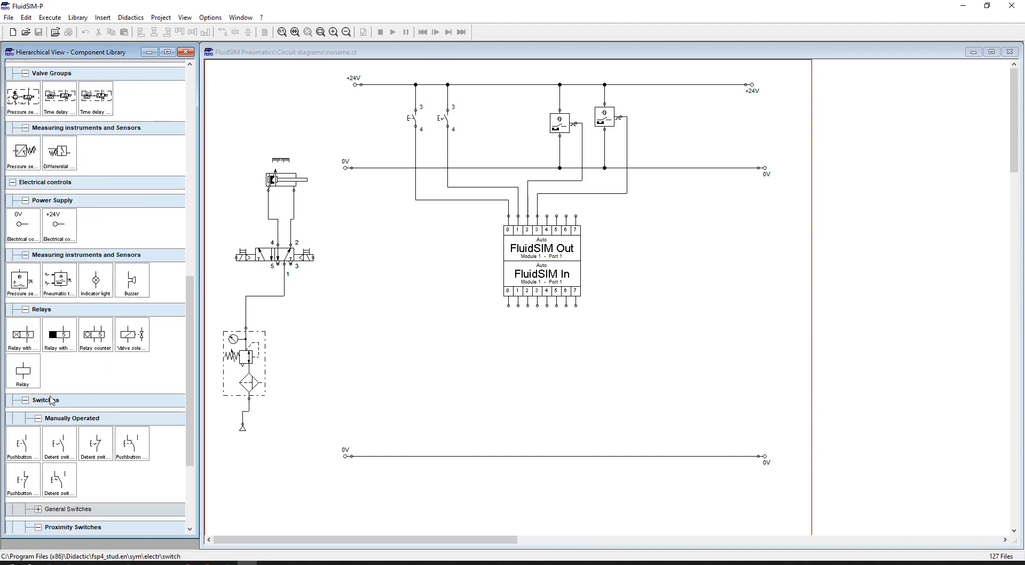
drag(140, 342, 483, 385)
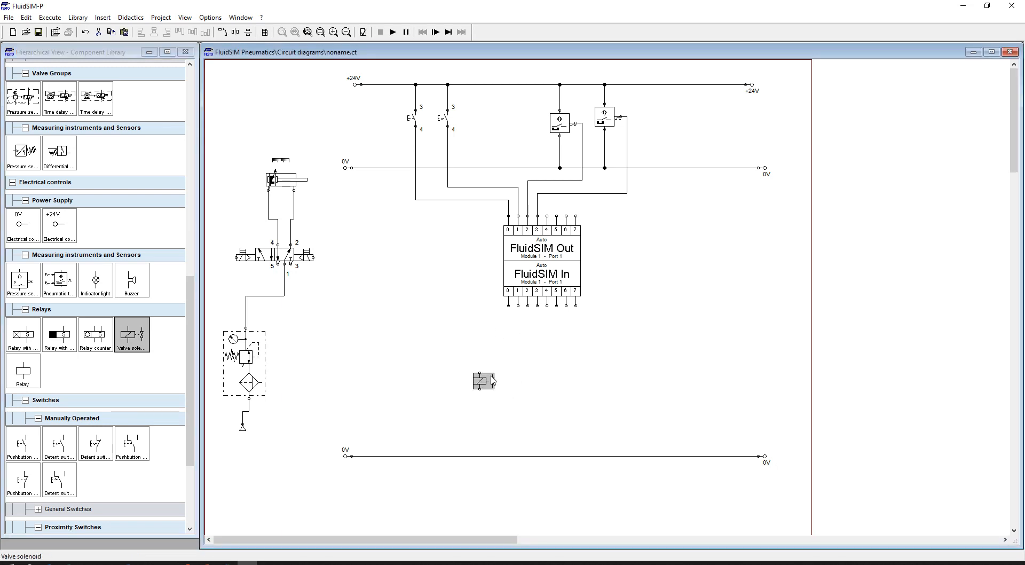
mouse_move(508, 306)
mouse_down()
mouse_move(480, 372)
mouse_move(479, 456)
mouse_up()
Duplicate the valve solenoid, place the copy to its right and wire its upper terminal to FluidSIM In port 1.
click(488, 380)
key(ctrl+c)
key(ctrl+v)
click(534, 376)
drag(534, 376, 519, 307)
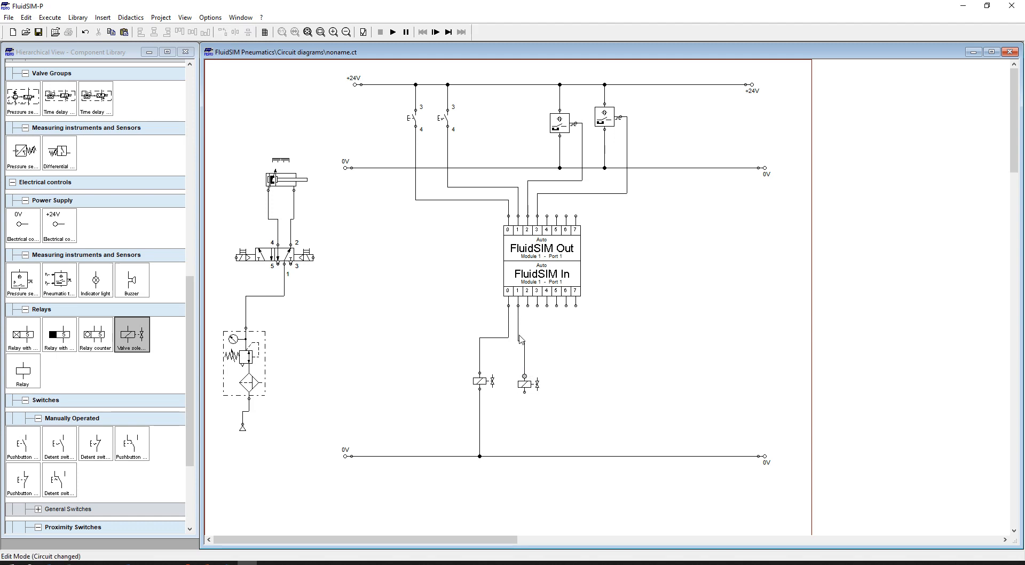
Move the second valve solenoid further right and connect its lower terminal to the lower 0V line.
drag(527, 390, 553, 390)
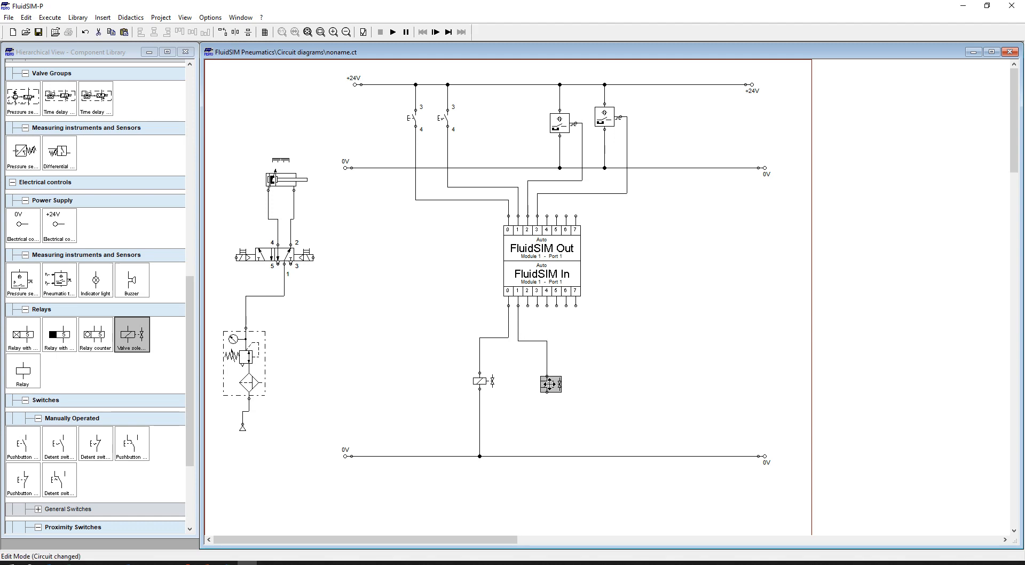
click(545, 433)
drag(550, 456, 550, 392)
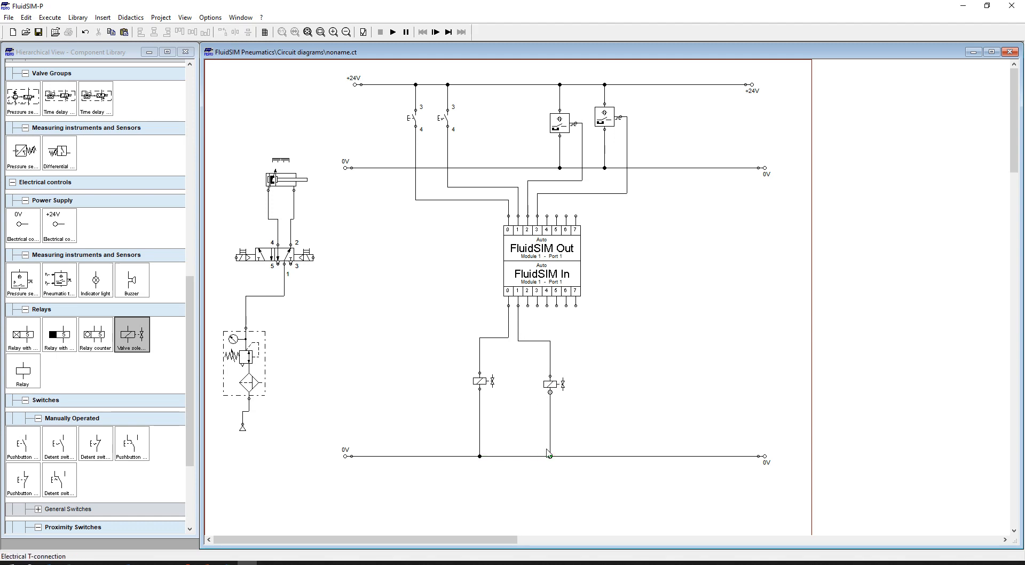
Label the pushbutton PB_0 and the detent switch PB_1, and reposition their labels clear of the switch symbols.
double_click(413, 119)
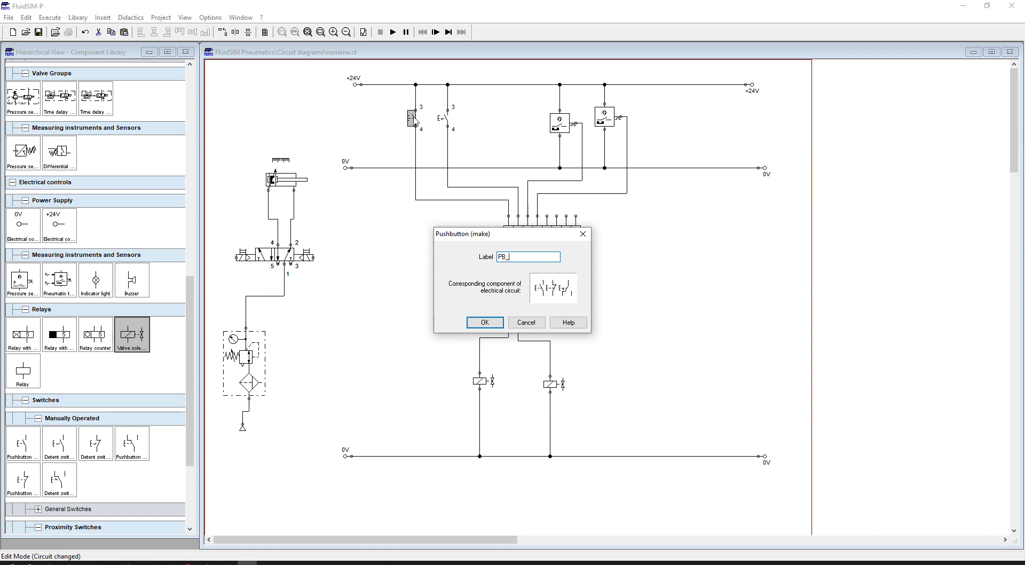
key(Return)
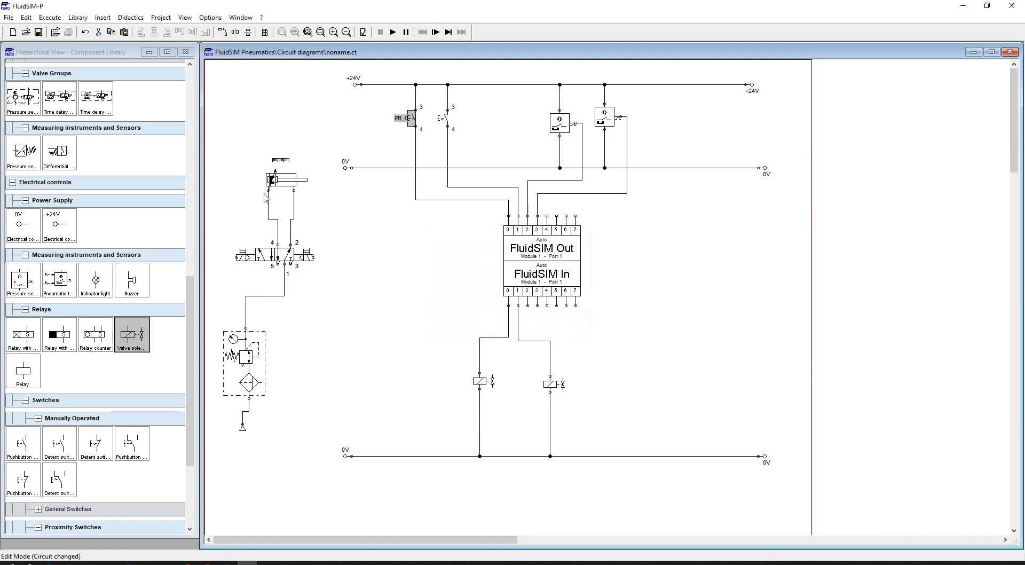
click(445, 120)
double_click(445, 121)
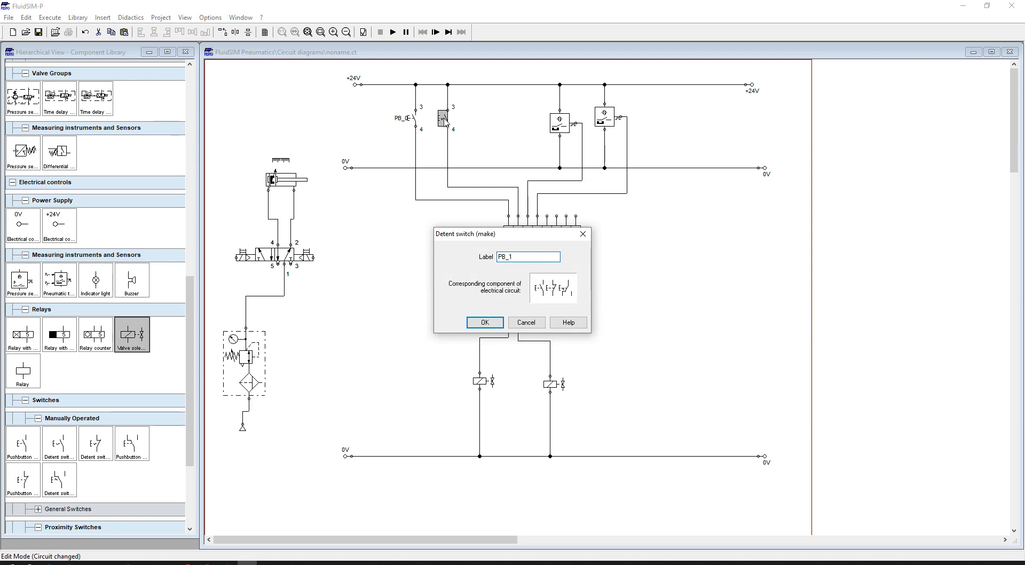
key(Return)
drag(430, 124, 396, 106)
click(485, 115)
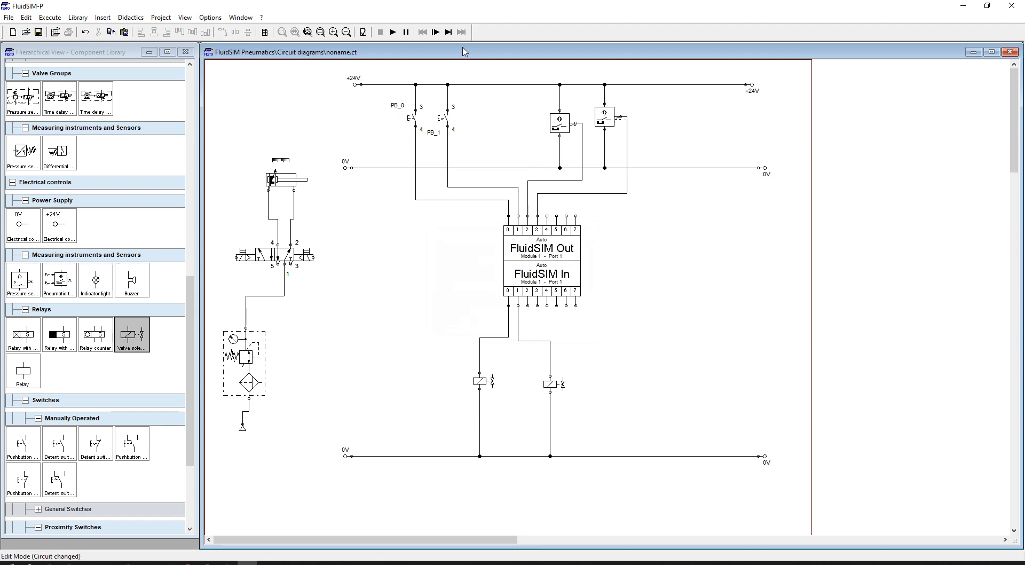
Label the left magnetic proximity switch PRO_0 and the right one PRO_1, moving both labels clear of the symbols.
double_click(571, 129)
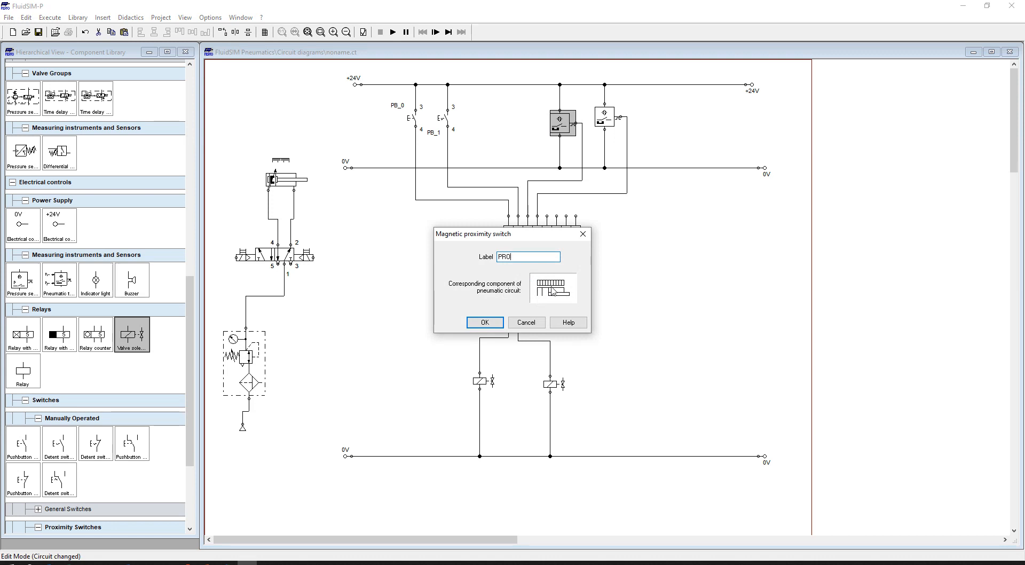
text(0)
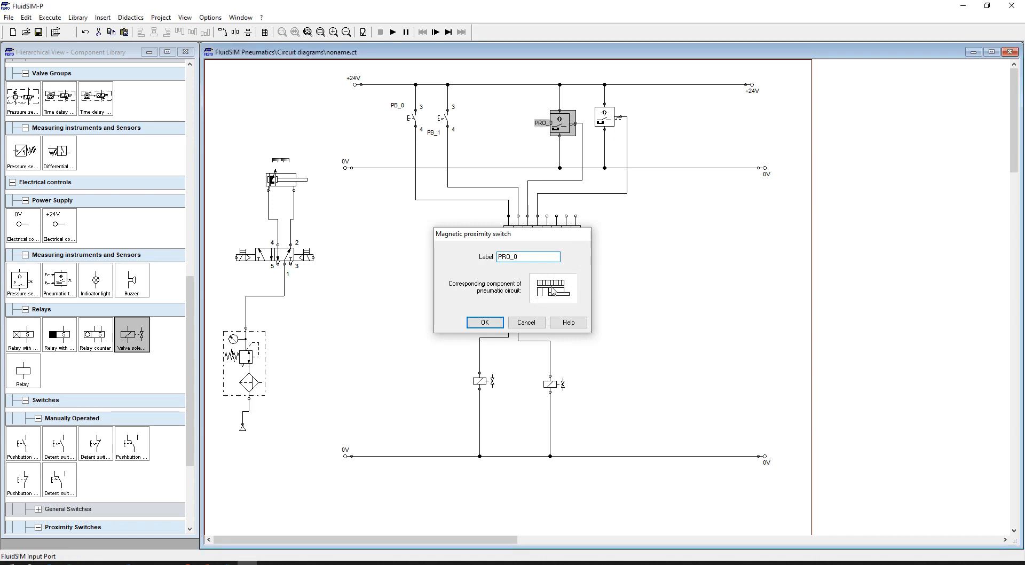
key(Return)
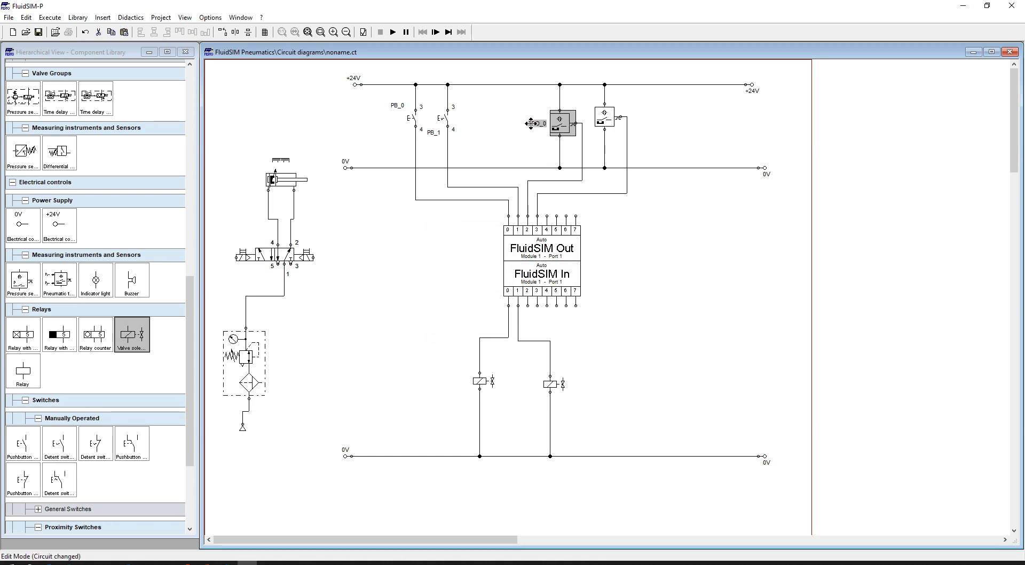
double_click(605, 126)
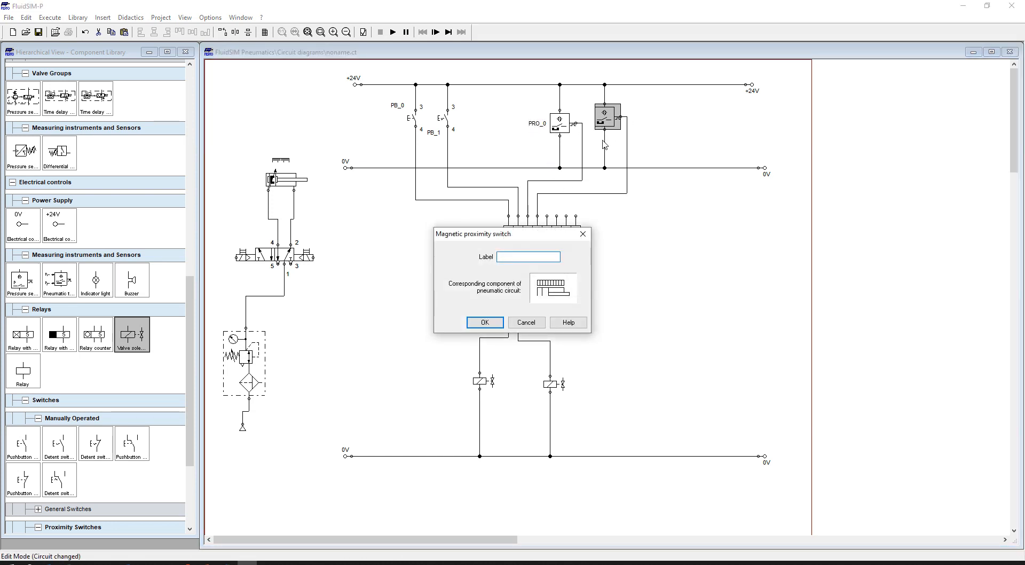
text(PRO+)
text(1)
key(Return)
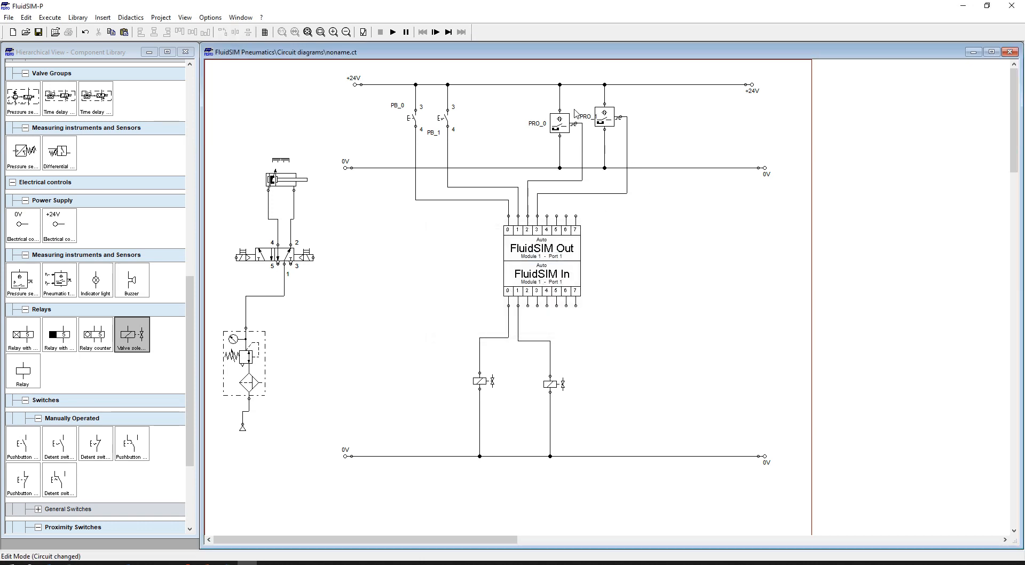
click(629, 227)
Label the valve solenoid wired to FluidSIM In port 0 as SOL_0 and shift the label left of its symbol.
click(484, 381)
double_click(485, 385)
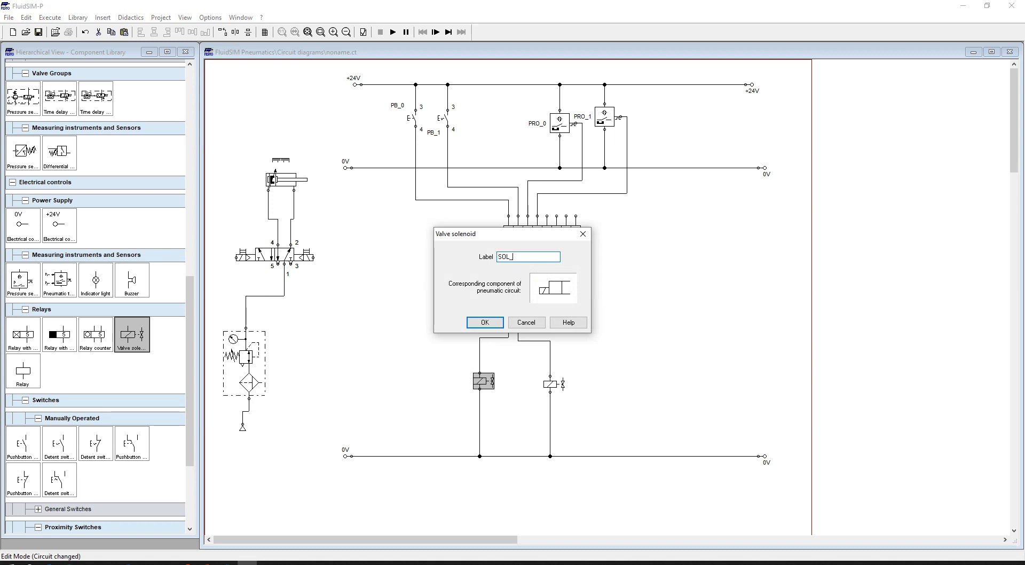
key(Return)
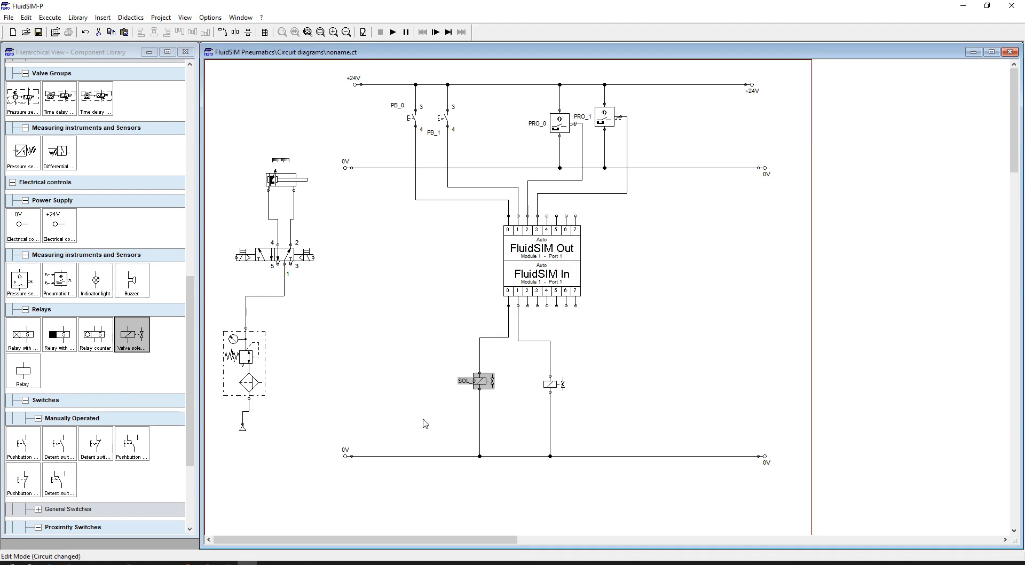
click(468, 408)
double_click(469, 385)
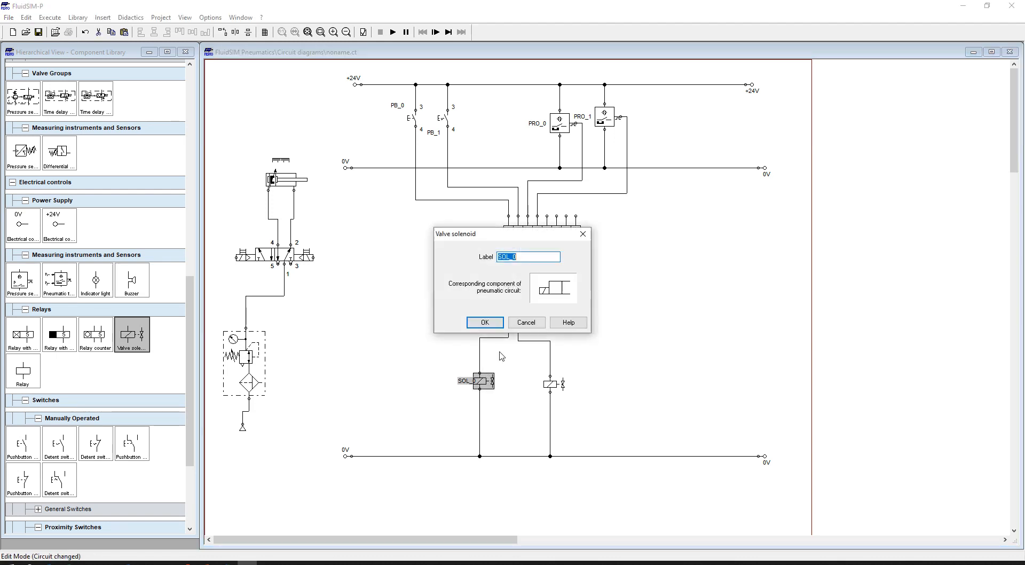
click(527, 260)
click(485, 322)
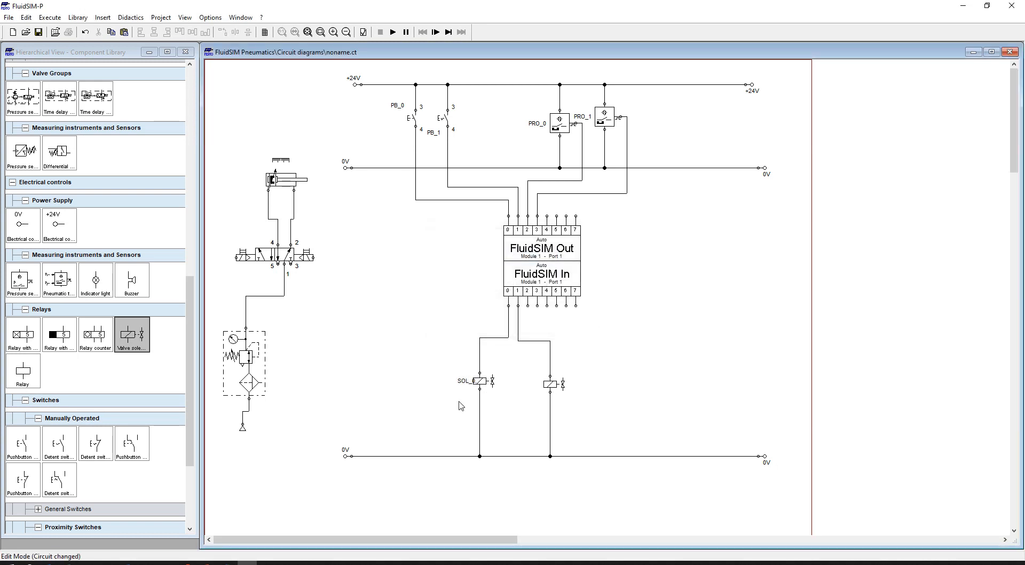
double_click(478, 381)
click(524, 258)
text(.)
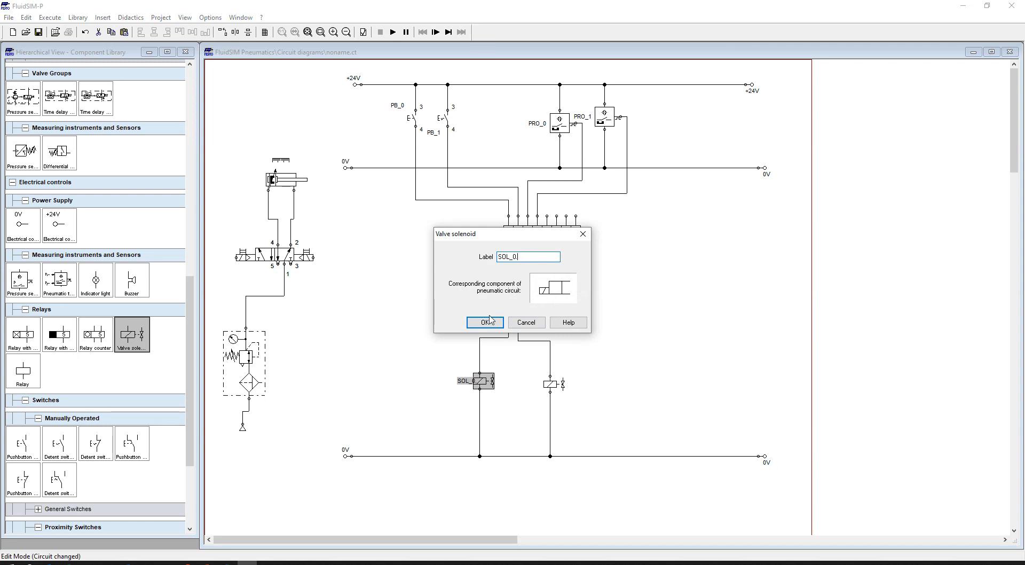
click(485, 322)
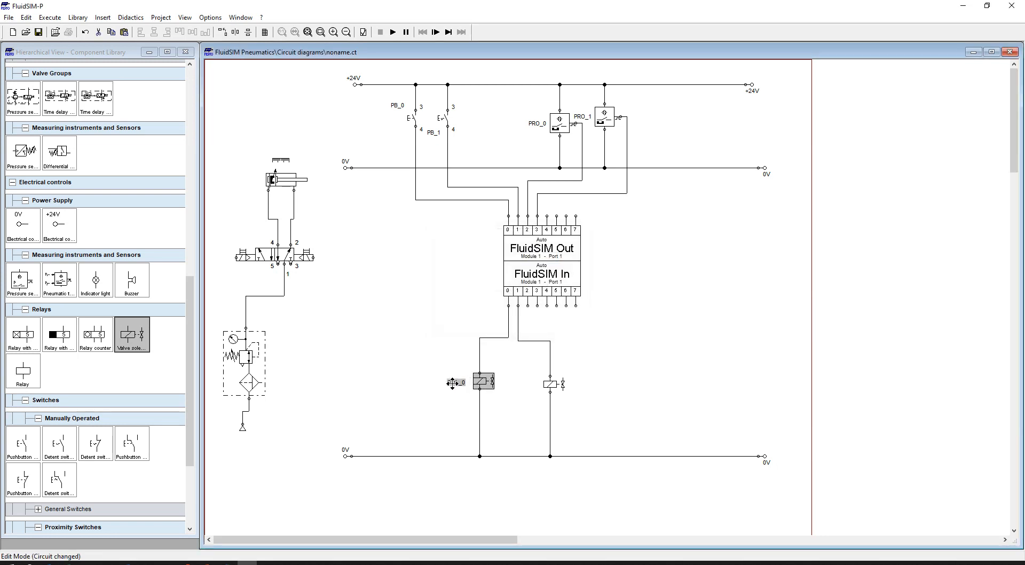
Label the valve solenoid wired to FluidSIM In port 1 as SOL_1 and shift the label left of its symbol.
double_click(549, 388)
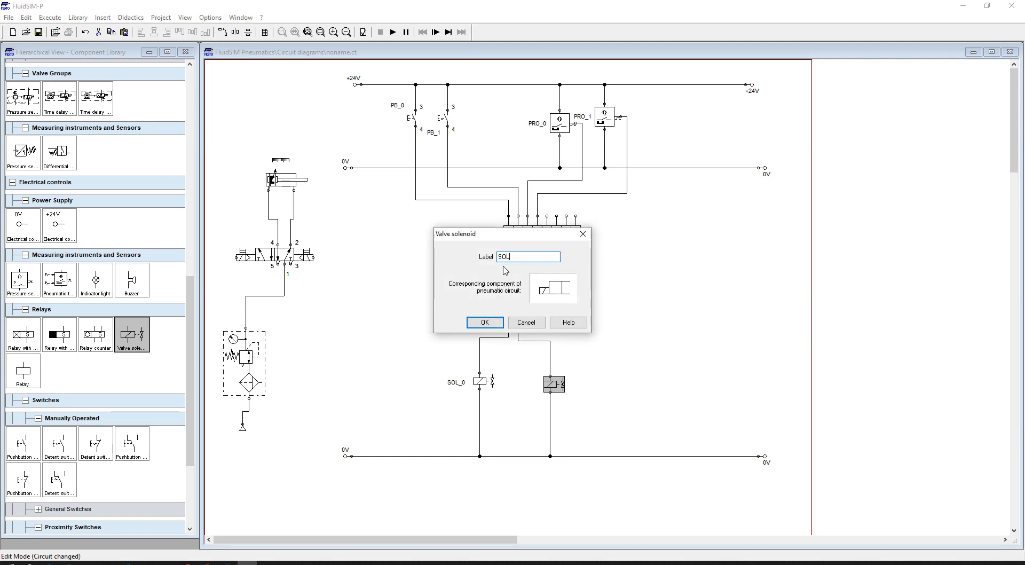
key(Return)
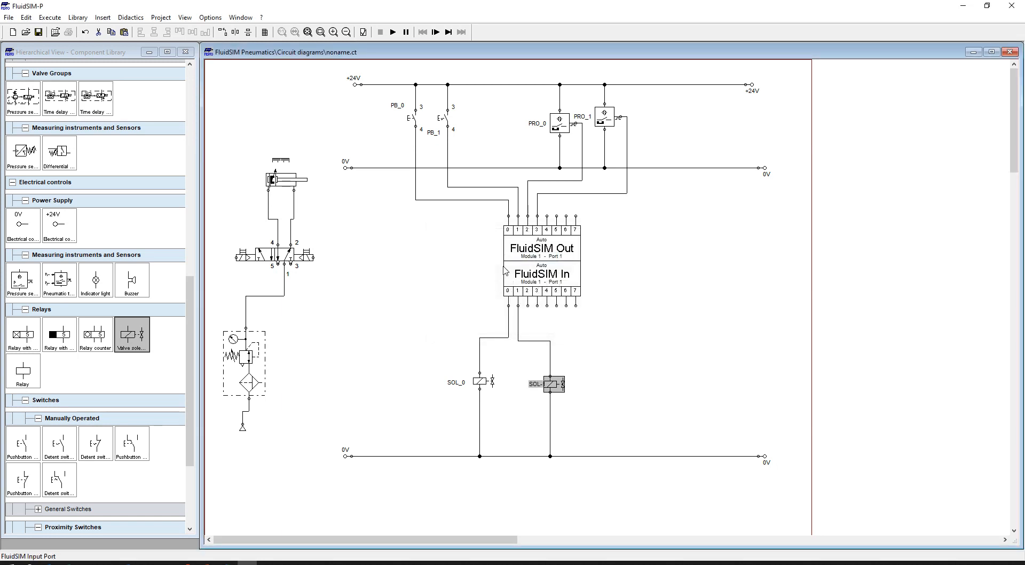
double_click(537, 388)
click(520, 257)
text(1)
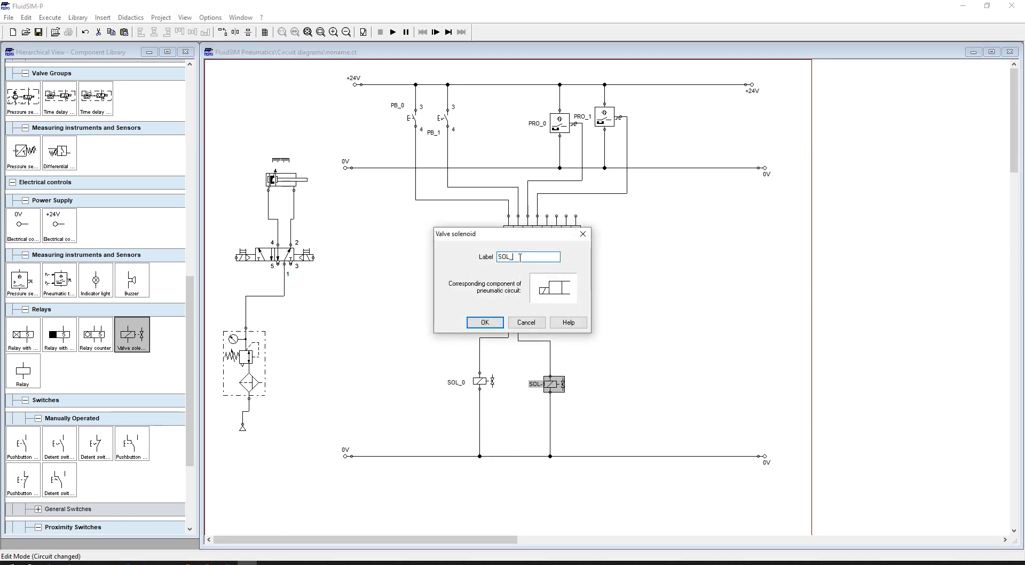
key(Return)
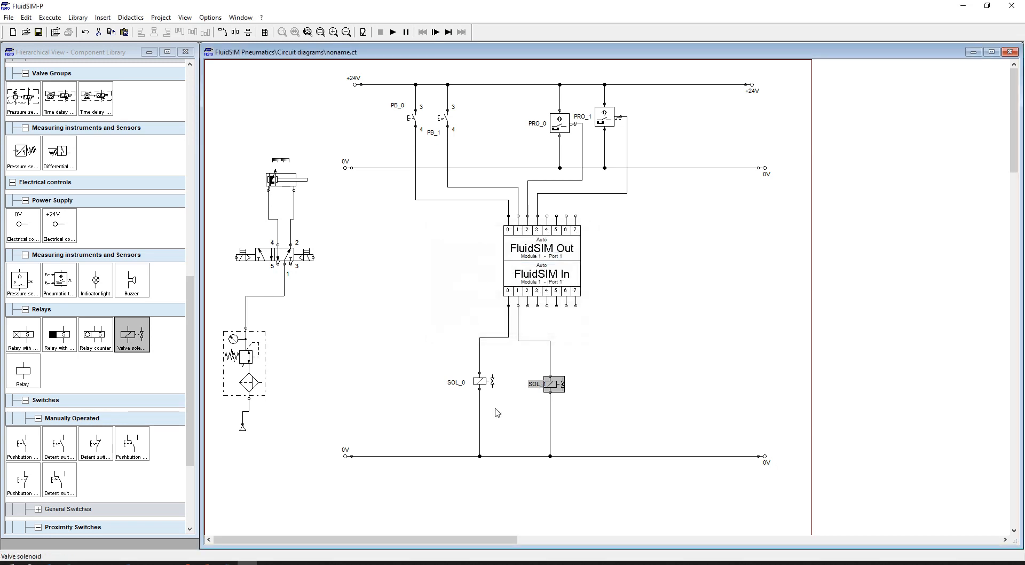
drag(534, 384, 529, 385)
click(508, 385)
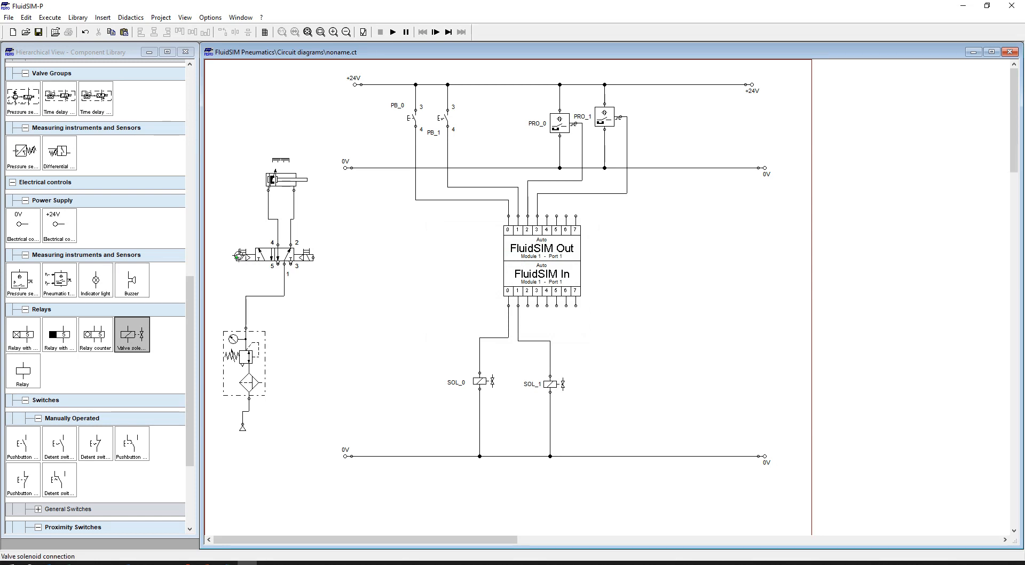
Label the 5/2-way valve's left solenoid connection SOL_0 and its right one SOL_1, placing each label below its valve end.
double_click(238, 257)
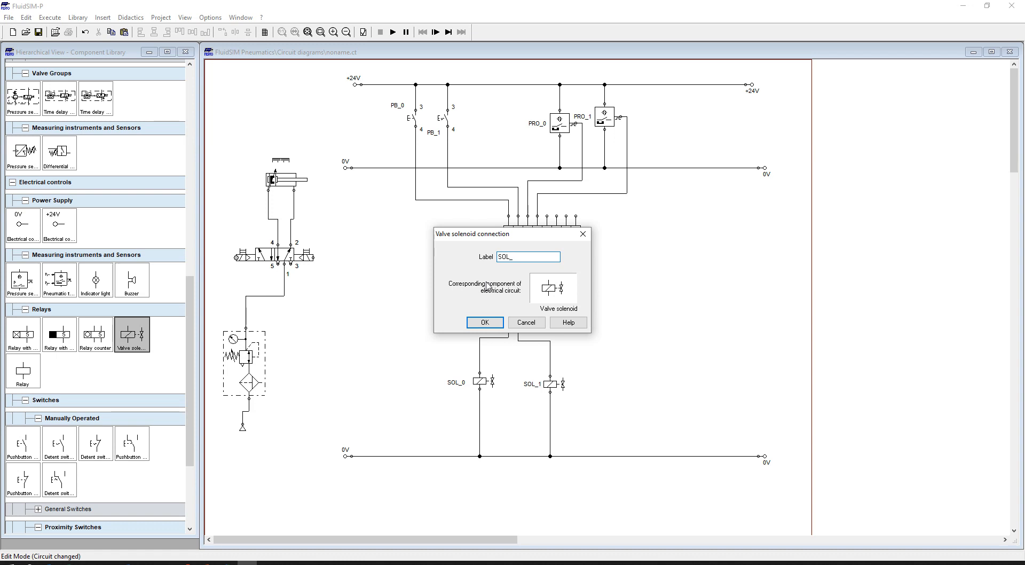
text(0)
key(Return)
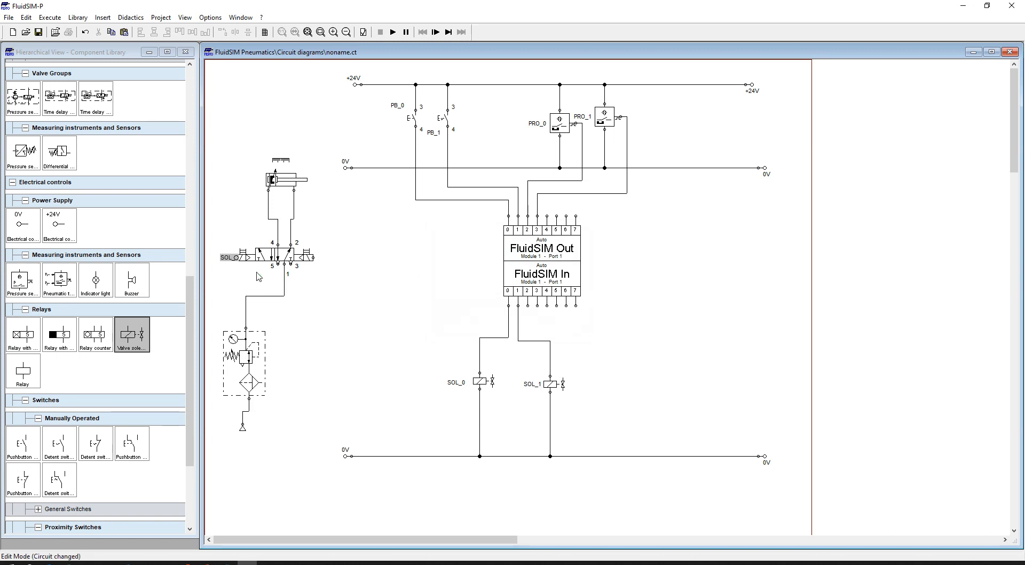
drag(226, 260, 228, 274)
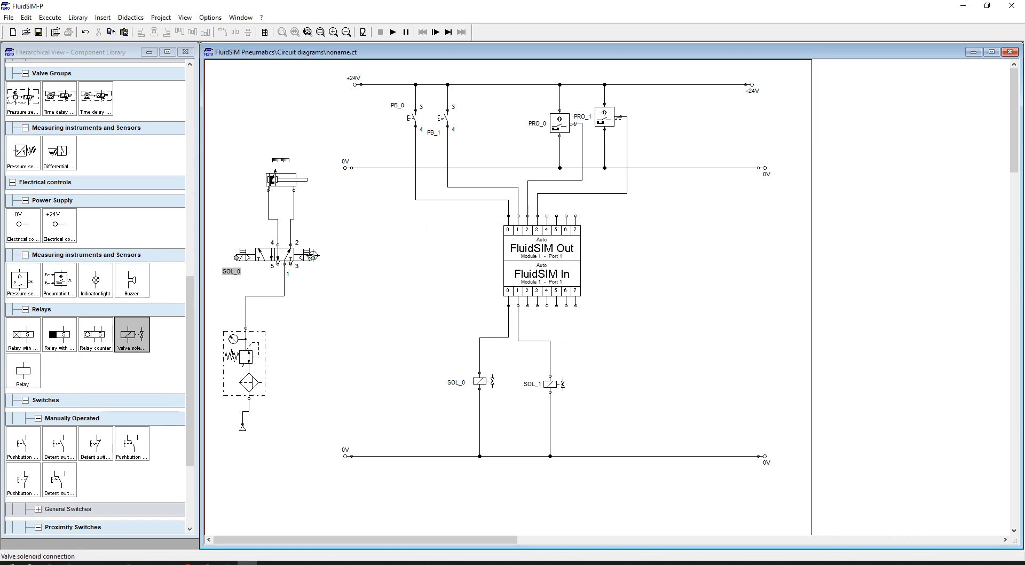
double_click(312, 257)
text(SOL_1)
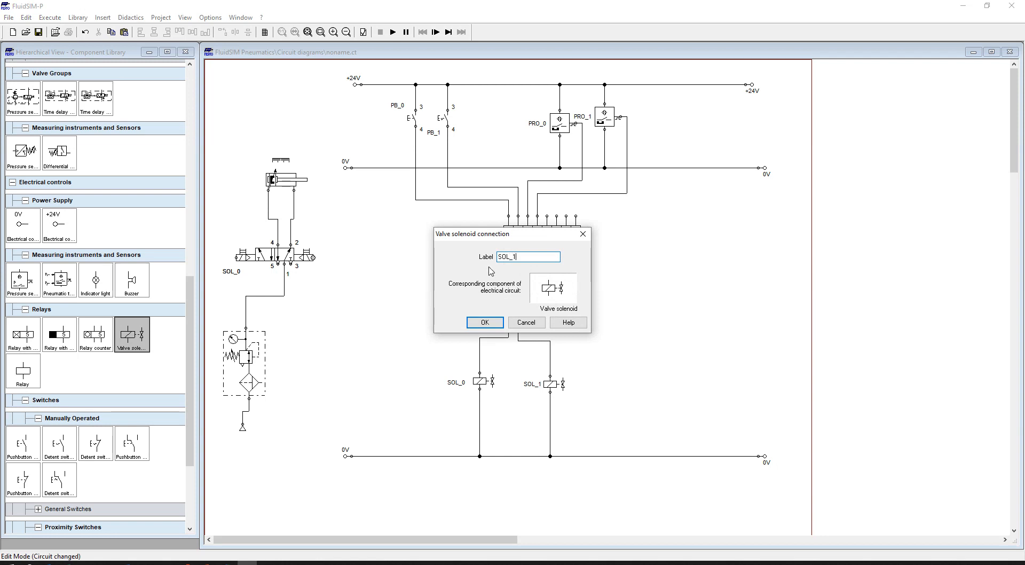
key(Return)
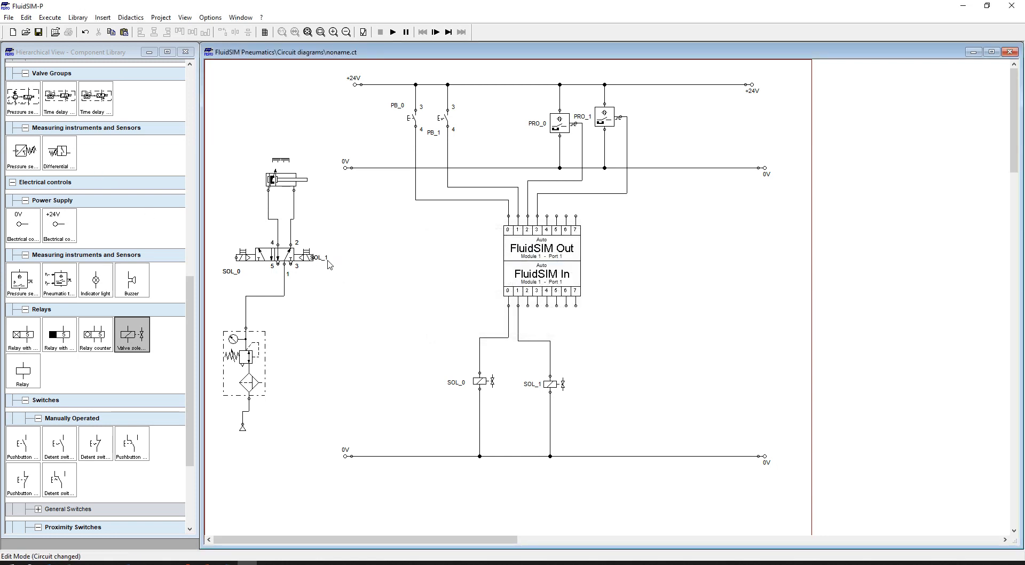
drag(320, 258, 319, 269)
In the cylinder's distance rule, enter the label SOL_0 with begin and end positions 0 in mm (0..100).
double_click(284, 162)
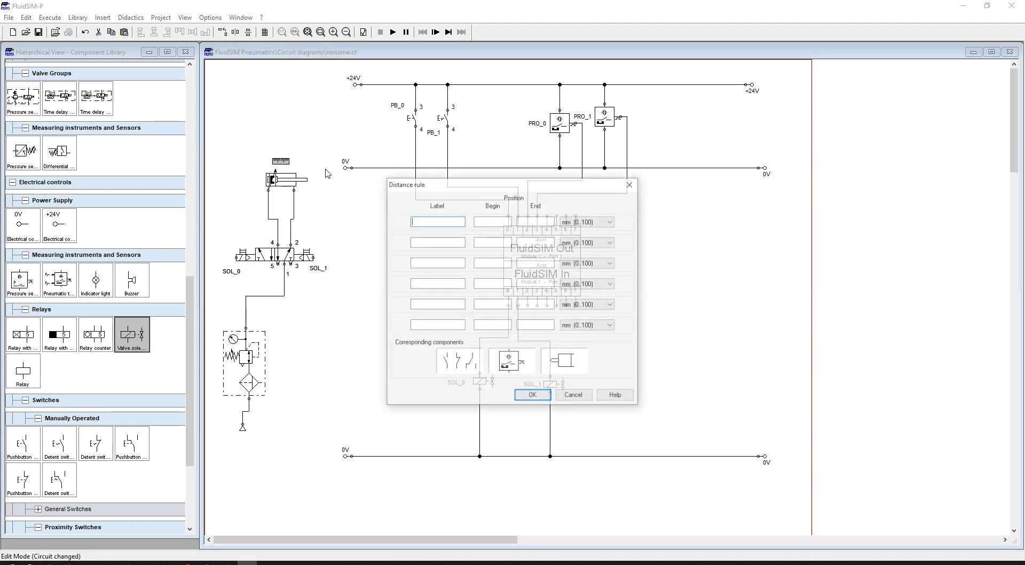
text(SOL_)
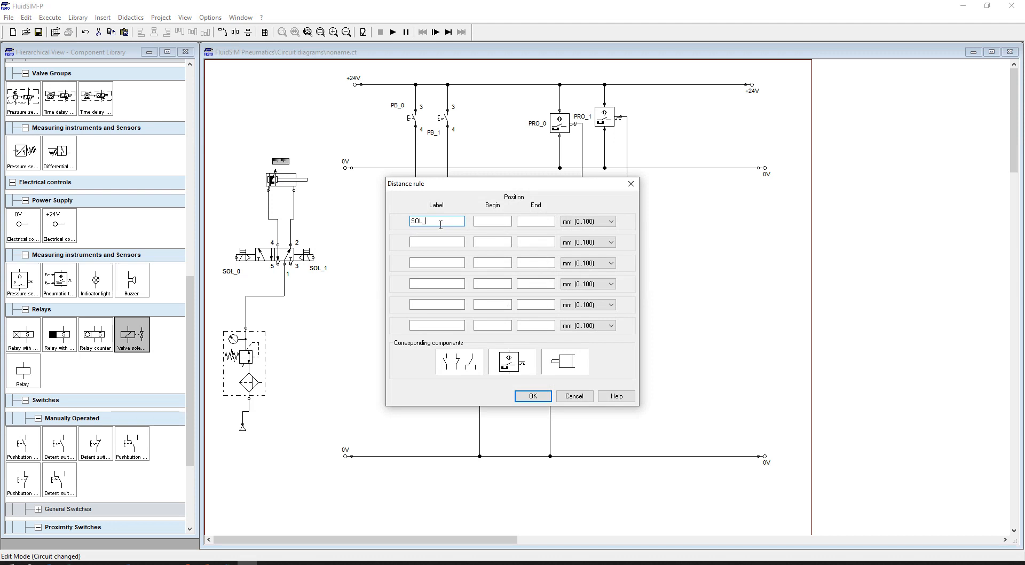
click(496, 223)
scroll(566, 221, down, 1)
click(534, 223)
text(0)
click(611, 223)
click(585, 235)
Add a second distance rule entry labelled SOL_1 with begin and end positions 1, and apply the rule.
click(433, 242)
click(488, 242)
text(1)
click(548, 241)
text(1)
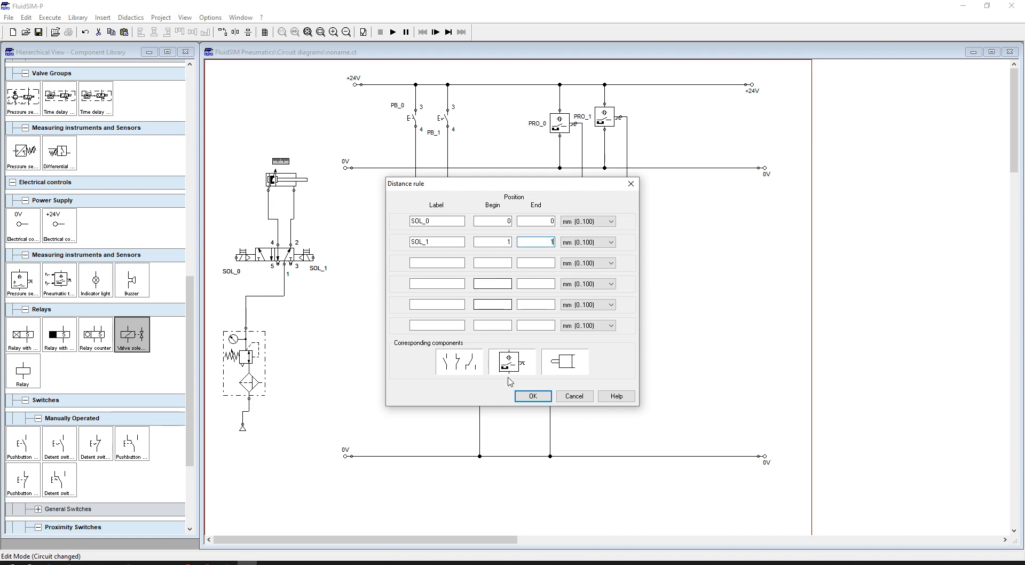
click(530, 396)
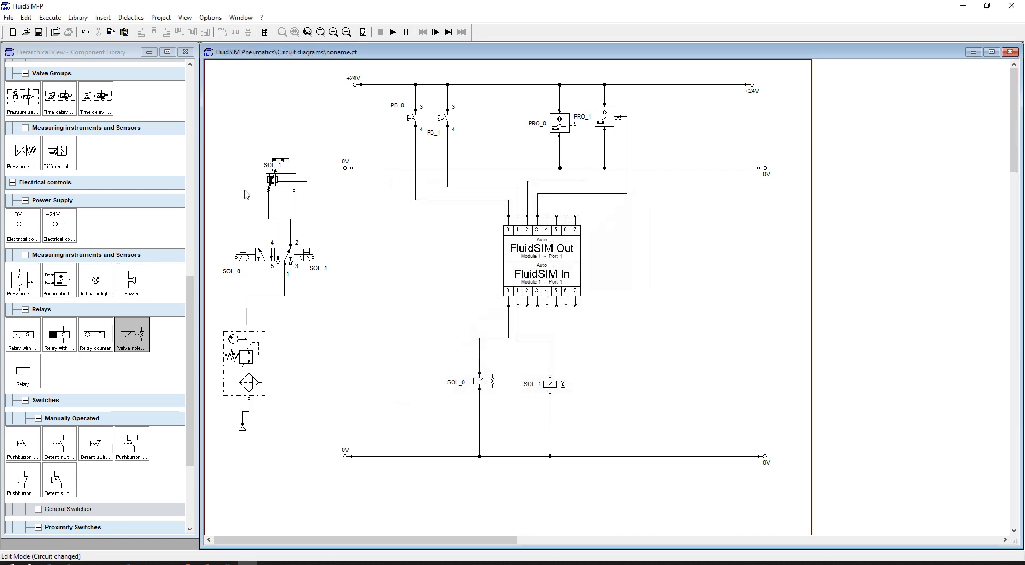
Set both the begin and end positions of the distance rule's SOL_1 entry to 100.
double_click(281, 161)
double_click(506, 241)
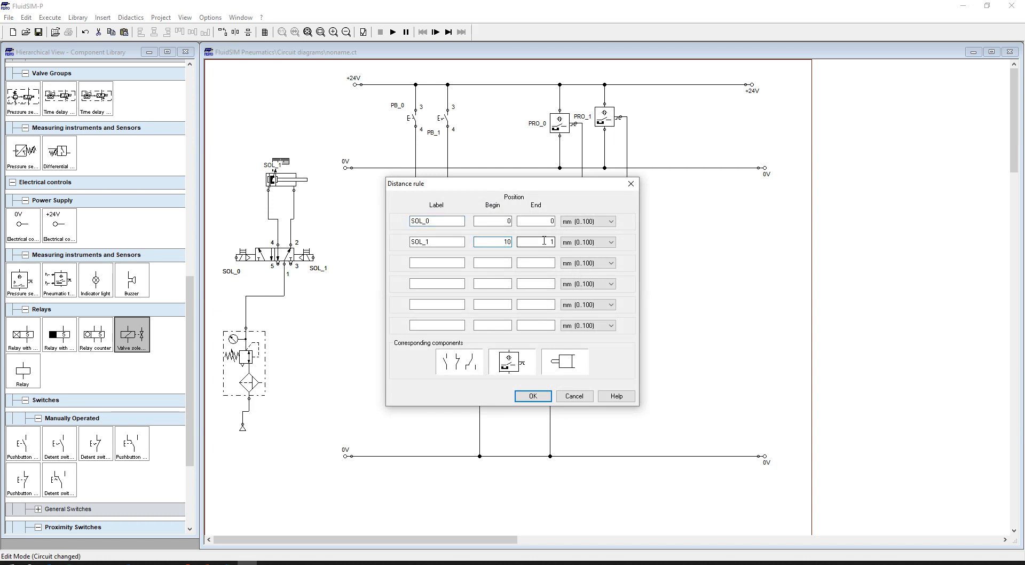
double_click(550, 242)
text(100)
key(Return)
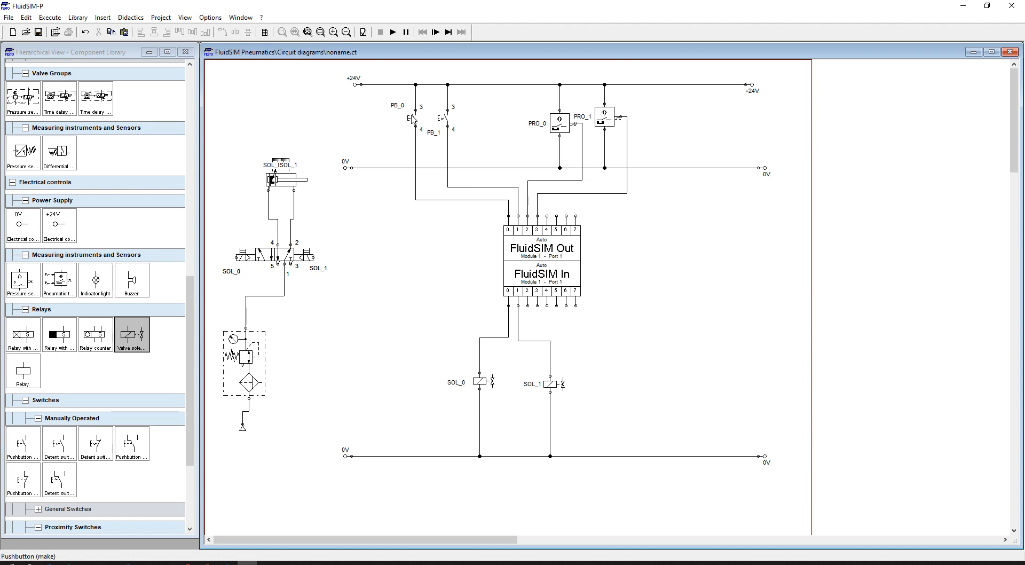
Rename the distance rule's two labels to PRO_0 and PRO_1 to match the proximity switches.
double_click(280, 162)
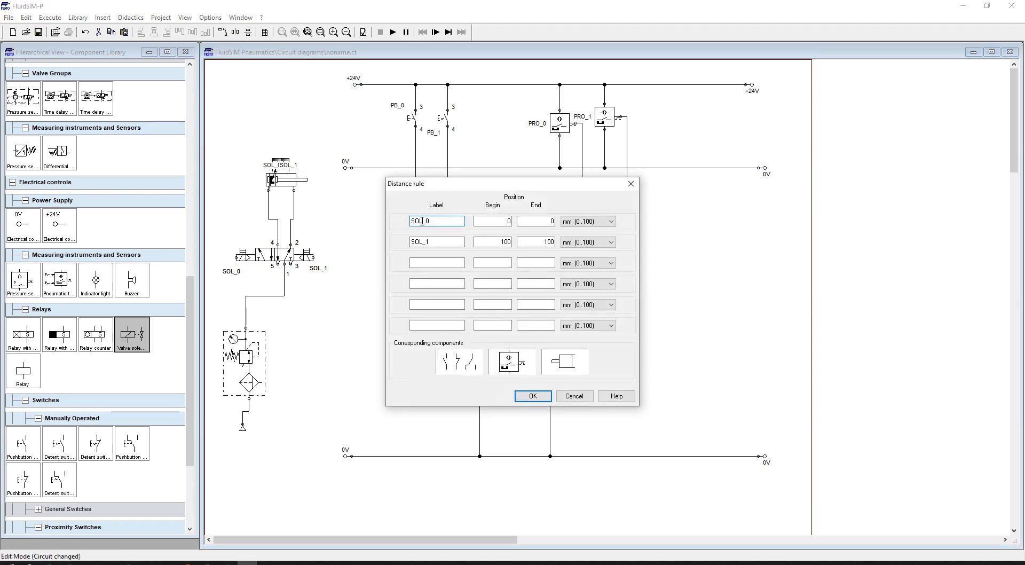
text(P)
click(533, 396)
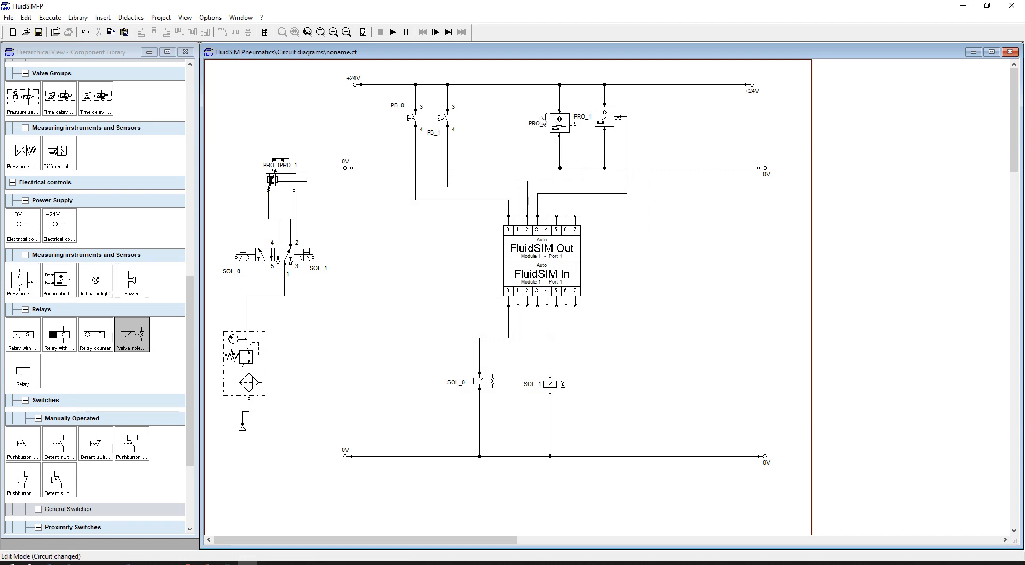
Change the EasyPort/OPC/DDE connection setting so the FluidSIM ports use the FestoDidactic.EzOPC.2 server.
click(209, 18)
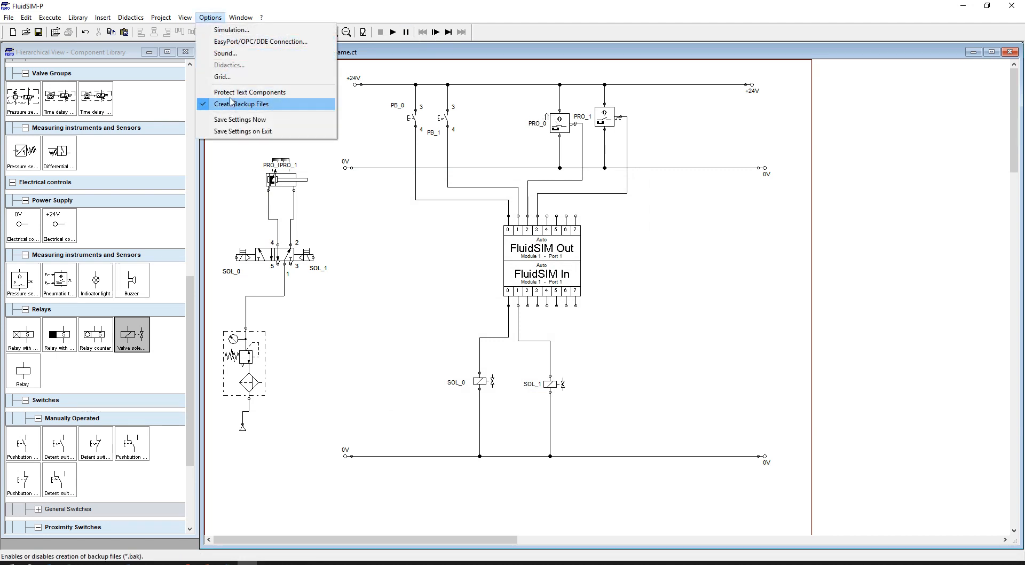
click(259, 42)
click(477, 267)
click(489, 382)
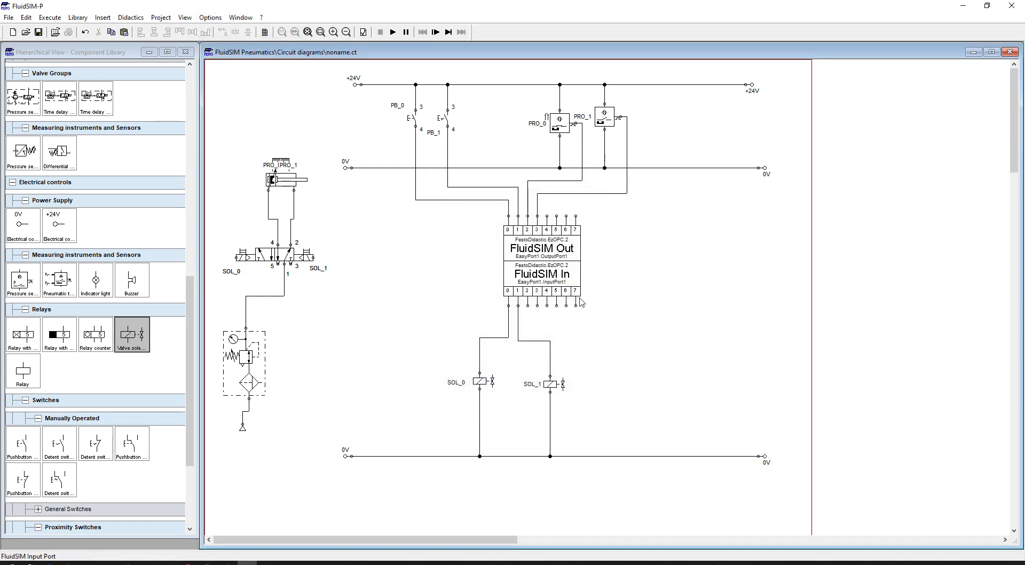
Set the FluidSIM output port's item to CoDeSys.EB0.
double_click(563, 258)
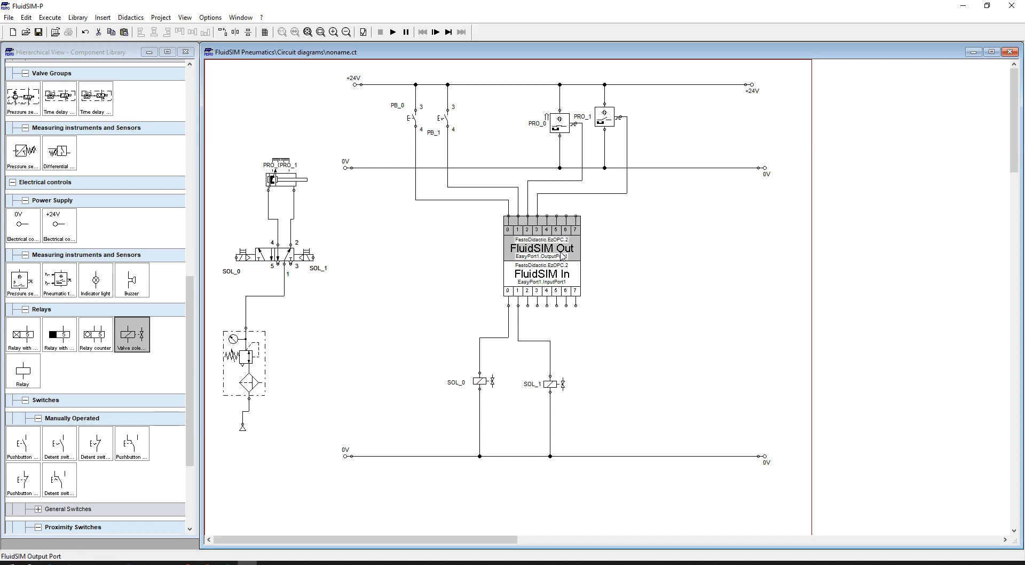
click(566, 277)
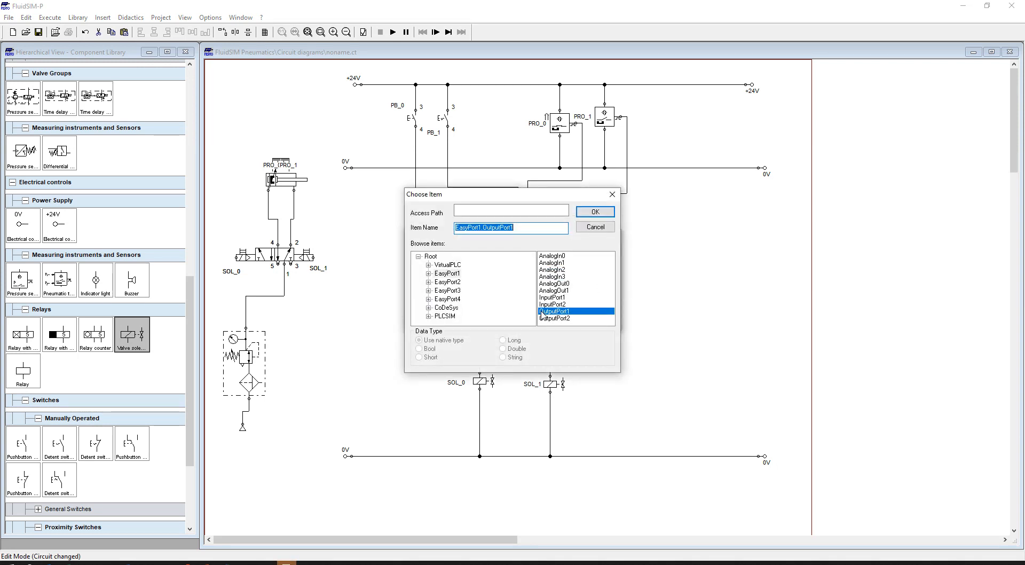
click(429, 307)
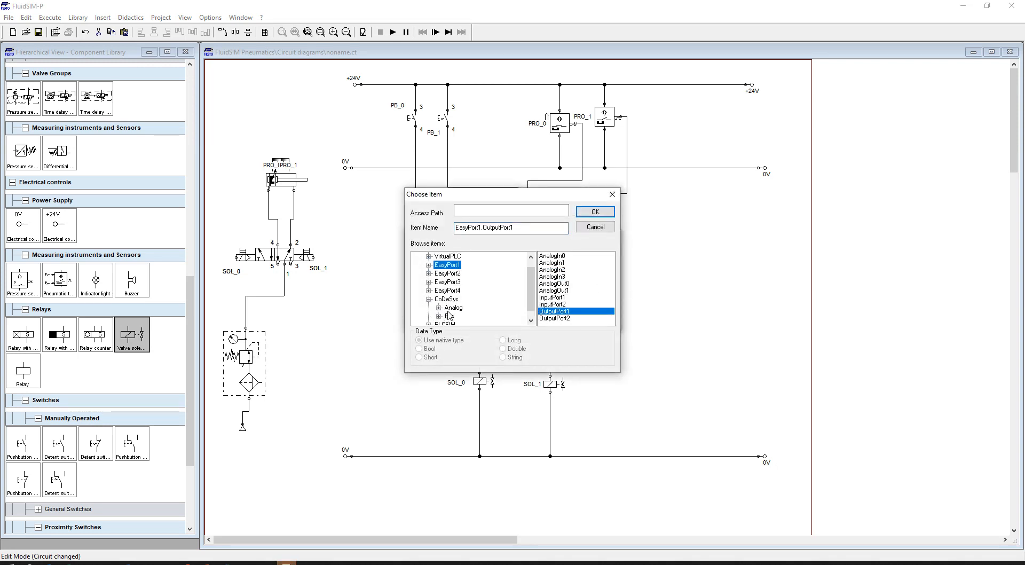
click(449, 315)
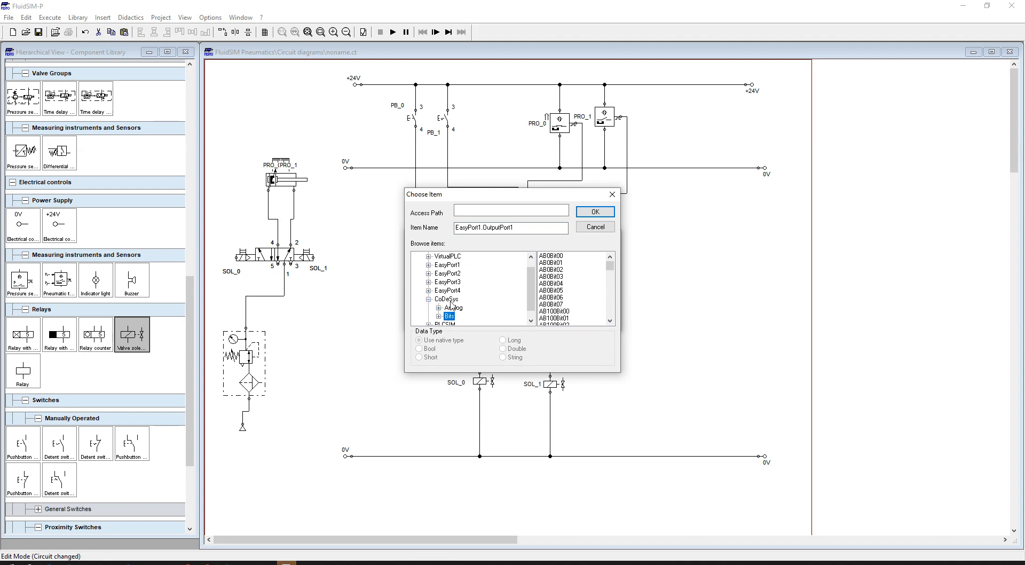
click(449, 301)
click(549, 256)
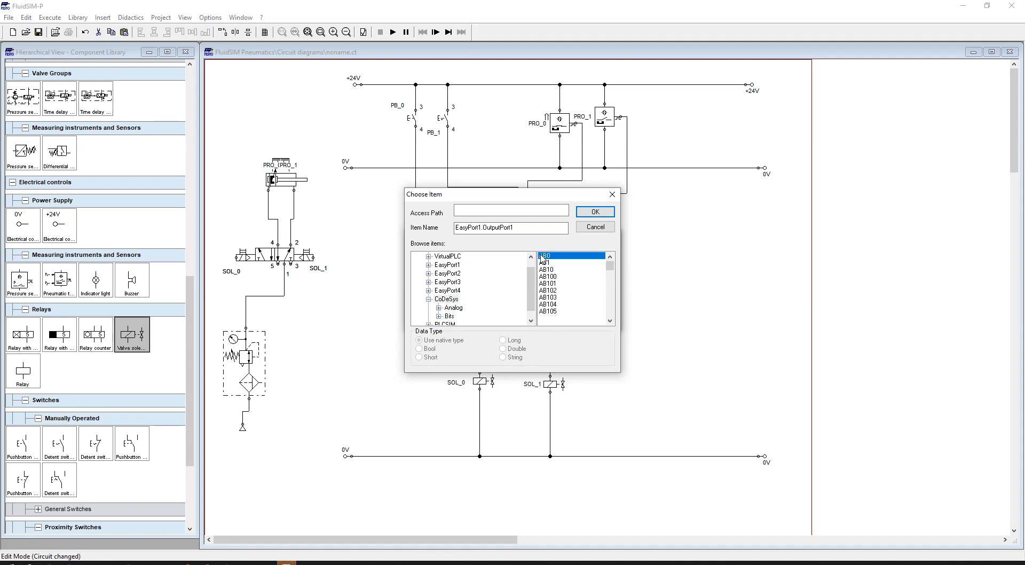
click(483, 227)
key(BackSpace)
text(E)
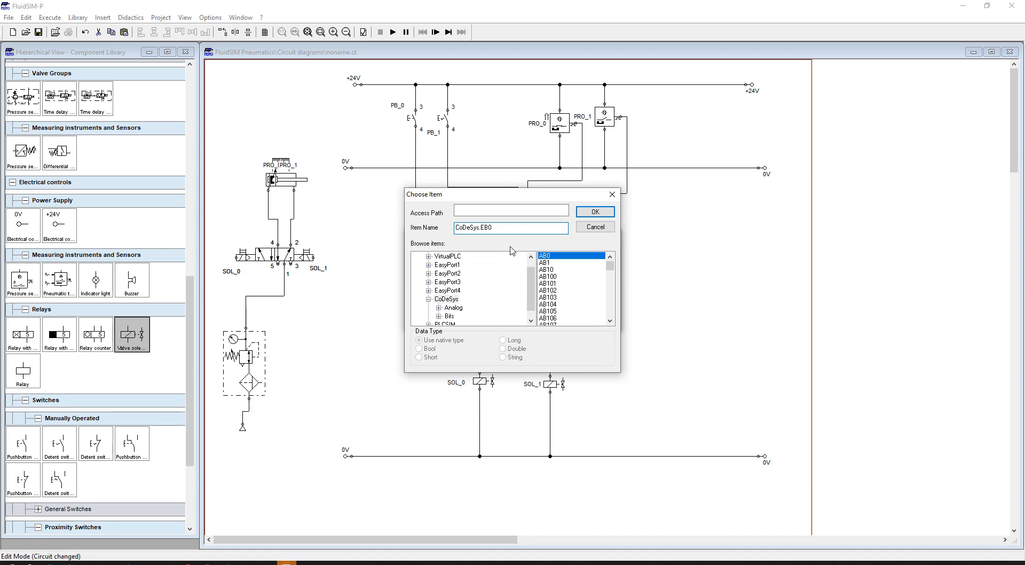
click(594, 212)
click(524, 319)
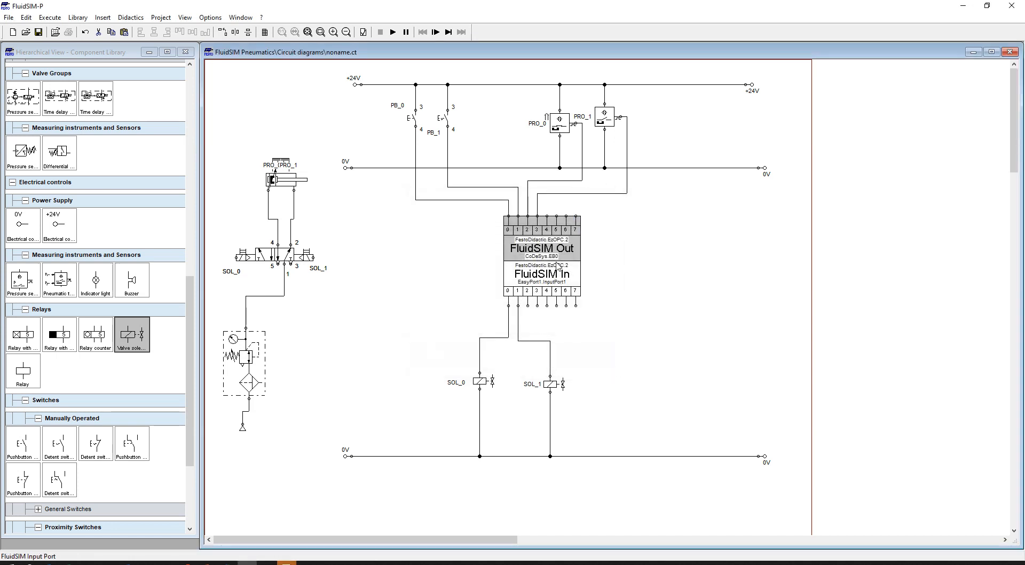
Set the FluidSIM input port's item to CoDeSys.AB0.
double_click(567, 279)
click(572, 278)
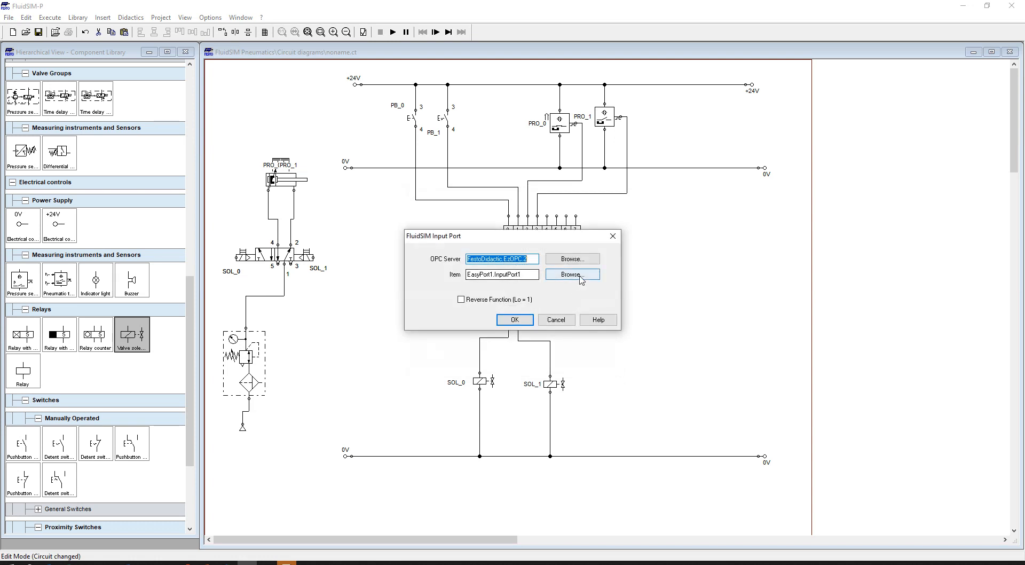
click(446, 308)
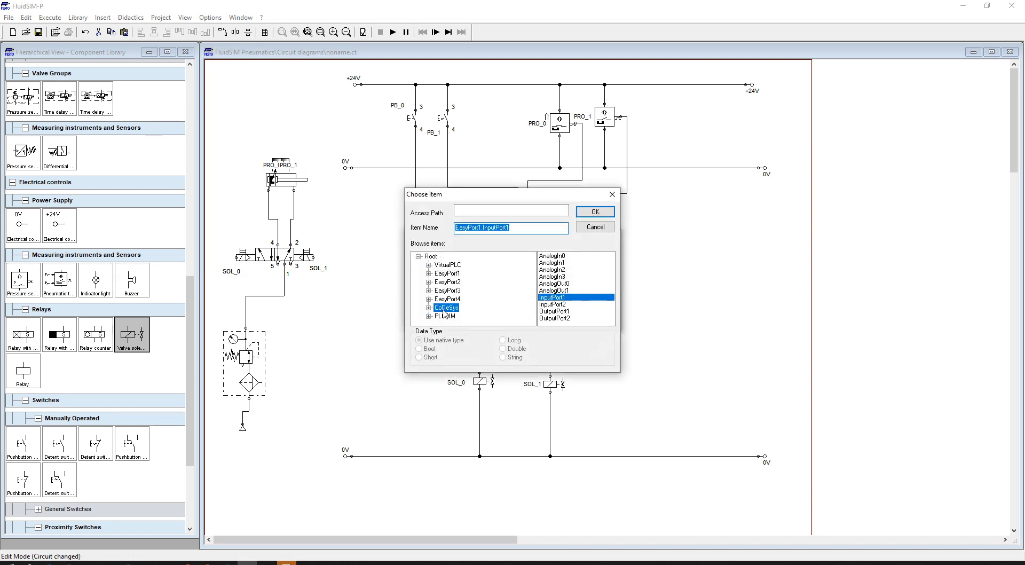
click(564, 255)
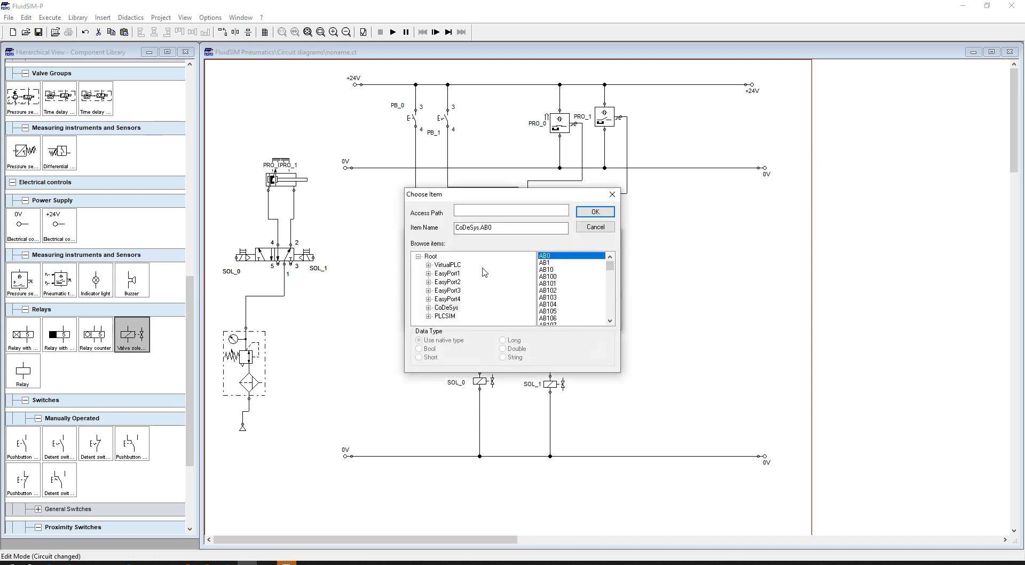
click(596, 212)
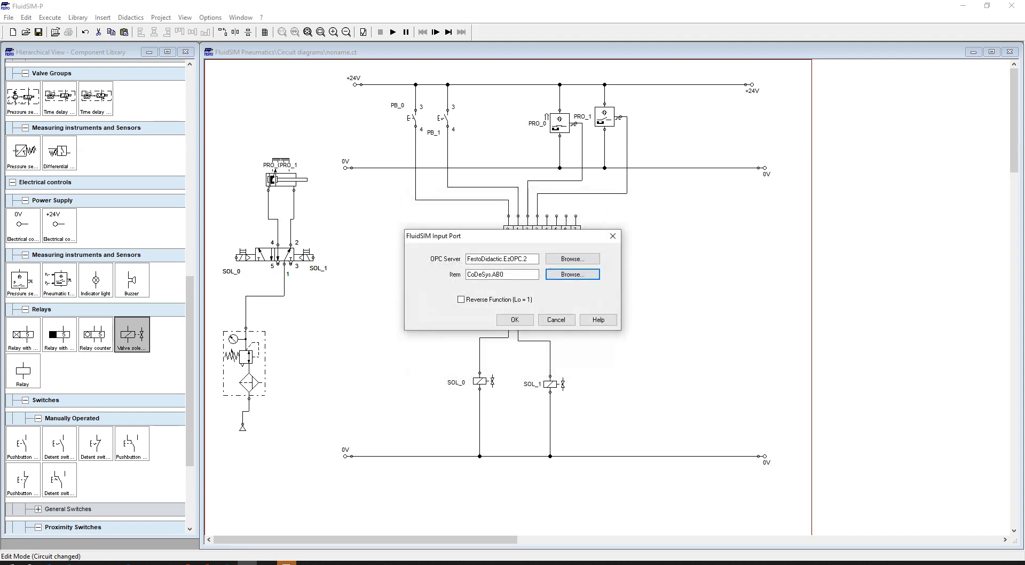
click(188, 563)
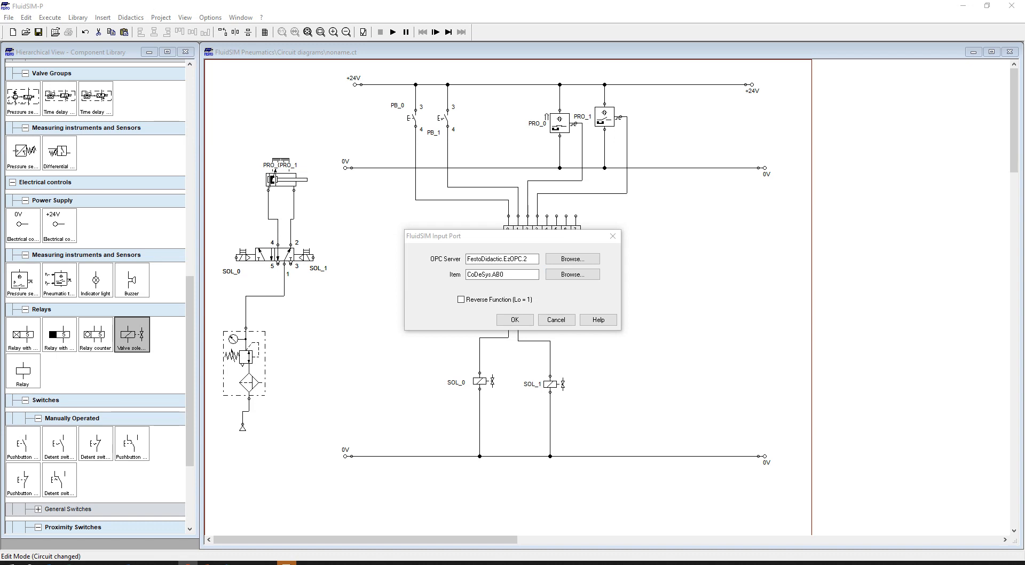
click(515, 319)
click(731, 336)
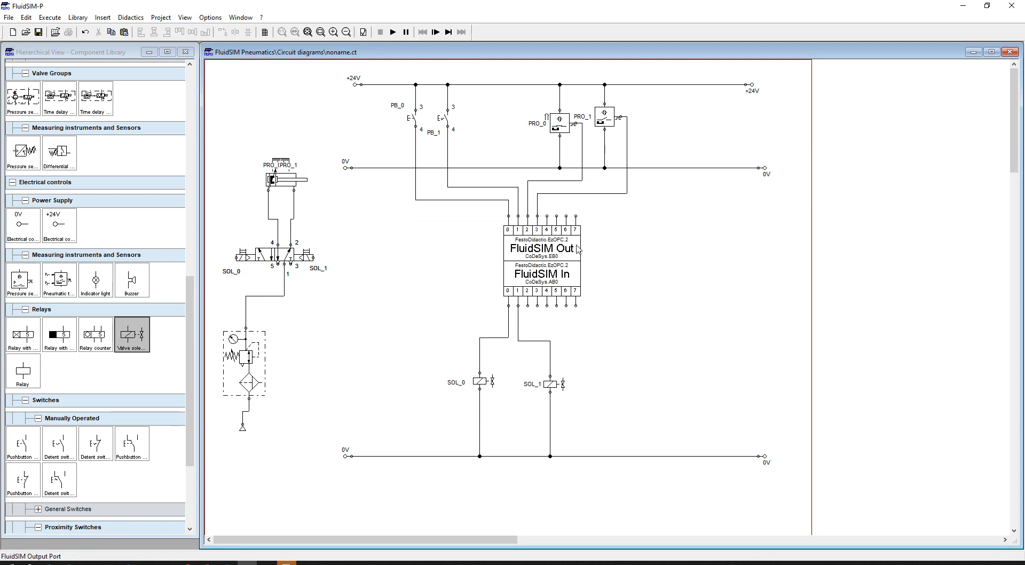
Test the circuit by running the simulation and operating PB_0 and PB_1, and stop the simulation.
click(393, 32)
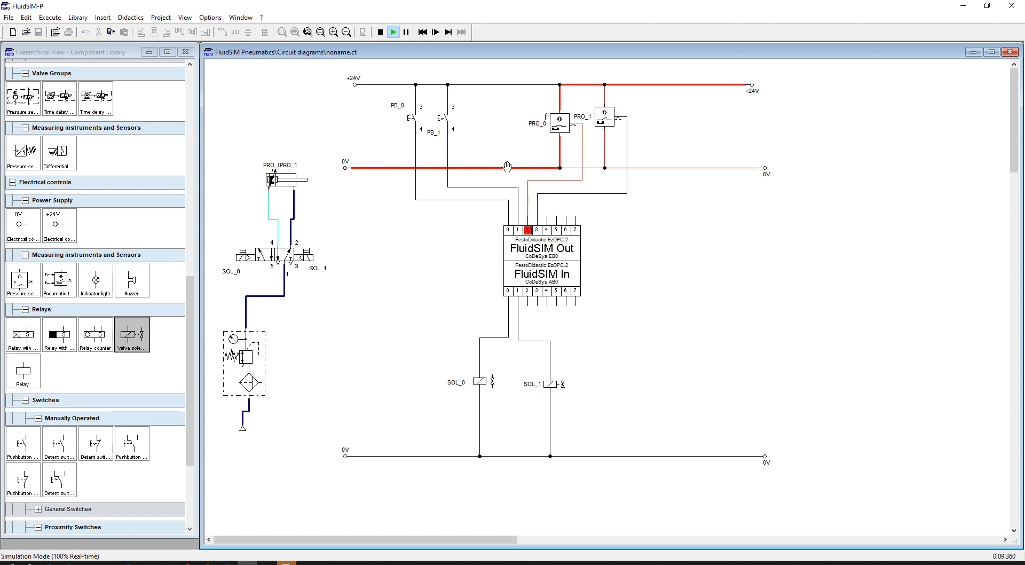
click(416, 111)
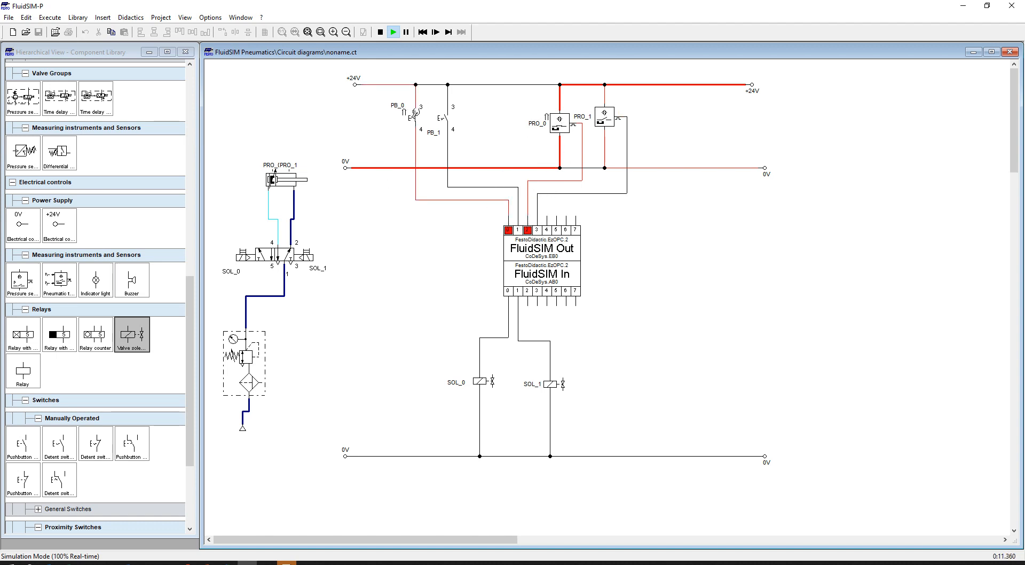
click(415, 112)
click(442, 115)
click(443, 115)
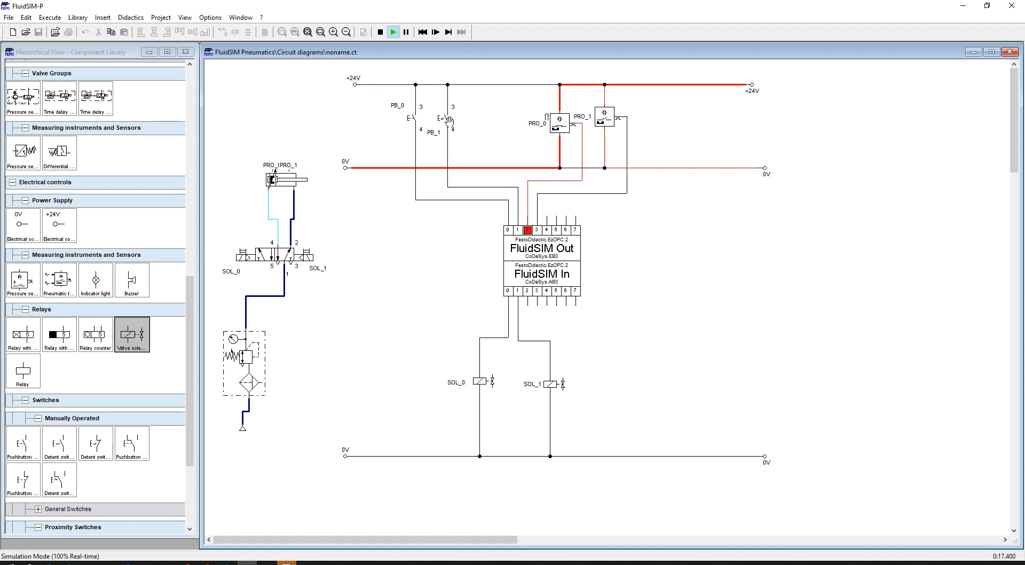
click(443, 115)
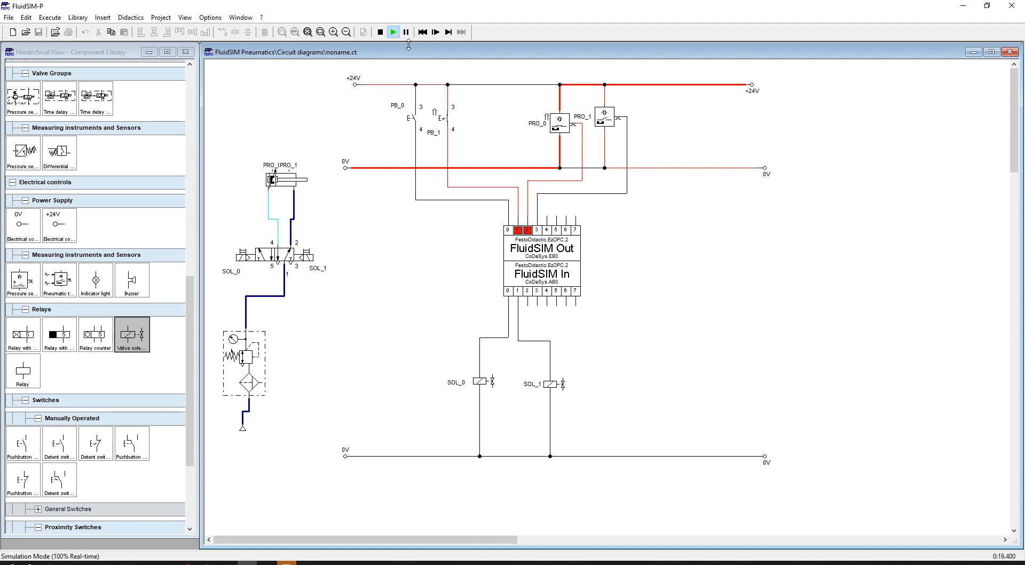
click(379, 32)
Replace the PB_1 switch with a detent switch (break), wired between the +24V line and terminal 1 of the FluidSIM output port.
click(448, 119)
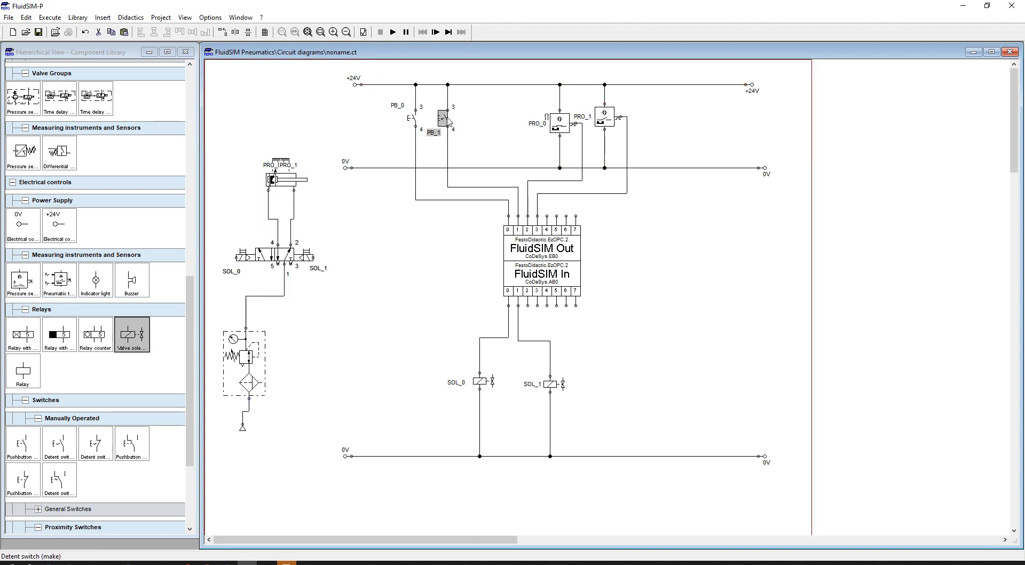
key(Delete)
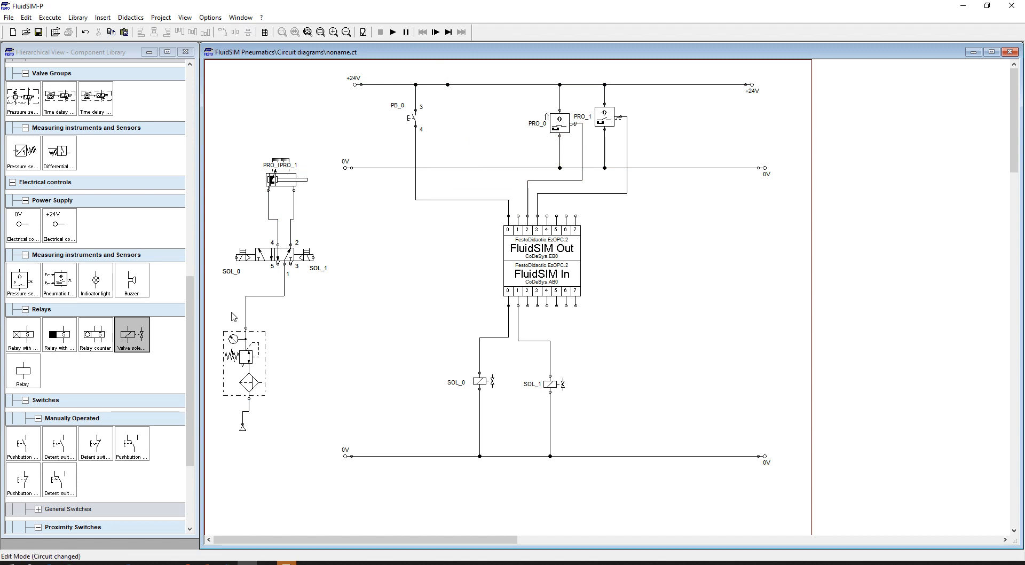
drag(96, 448, 449, 123)
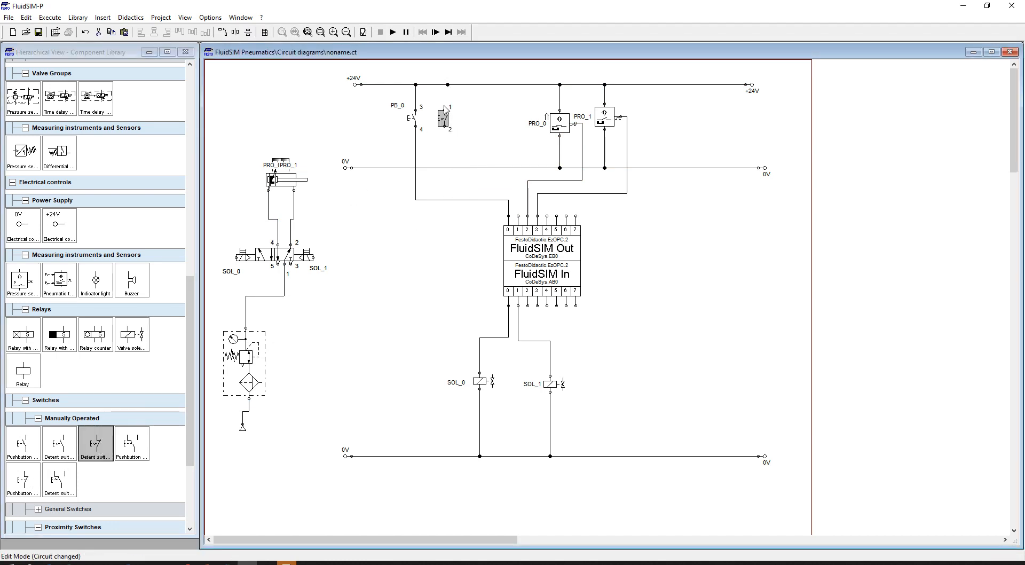
drag(445, 86, 447, 85)
drag(445, 127, 518, 218)
drag(475, 171, 474, 184)
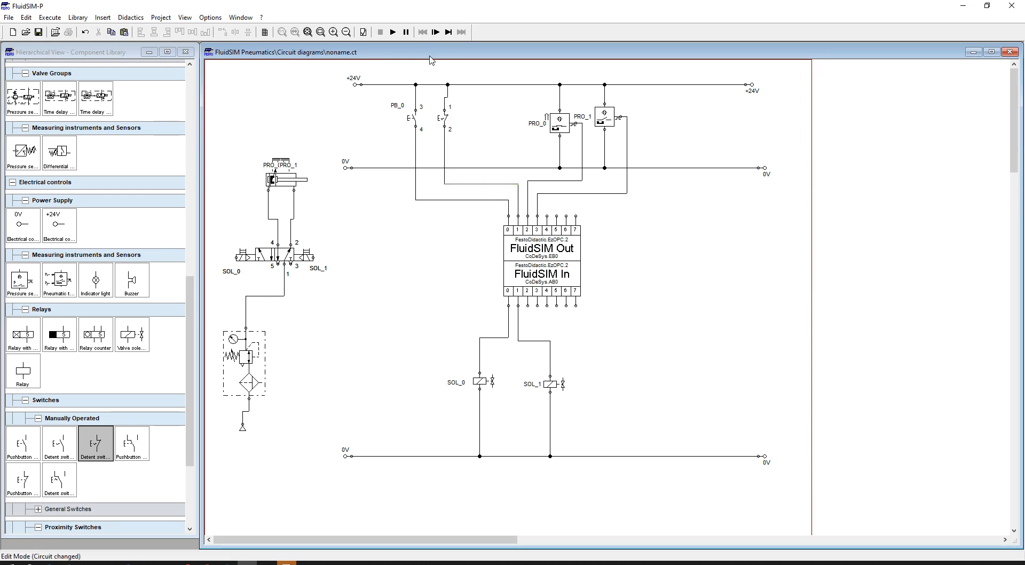
drag(448, 84, 445, 85)
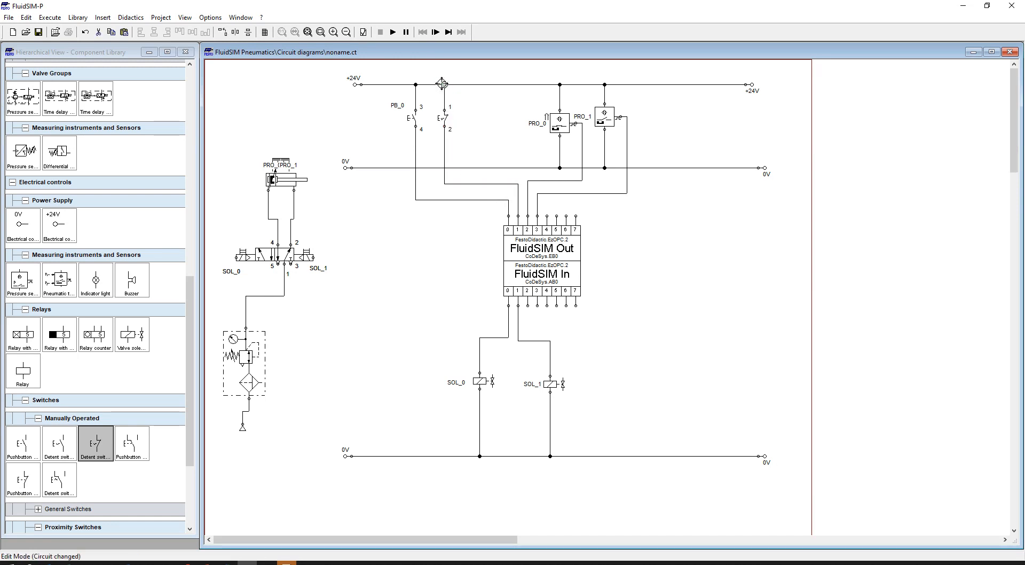
Label the new detent switch PB_1 and place the label just below the switch symbol.
double_click(443, 118)
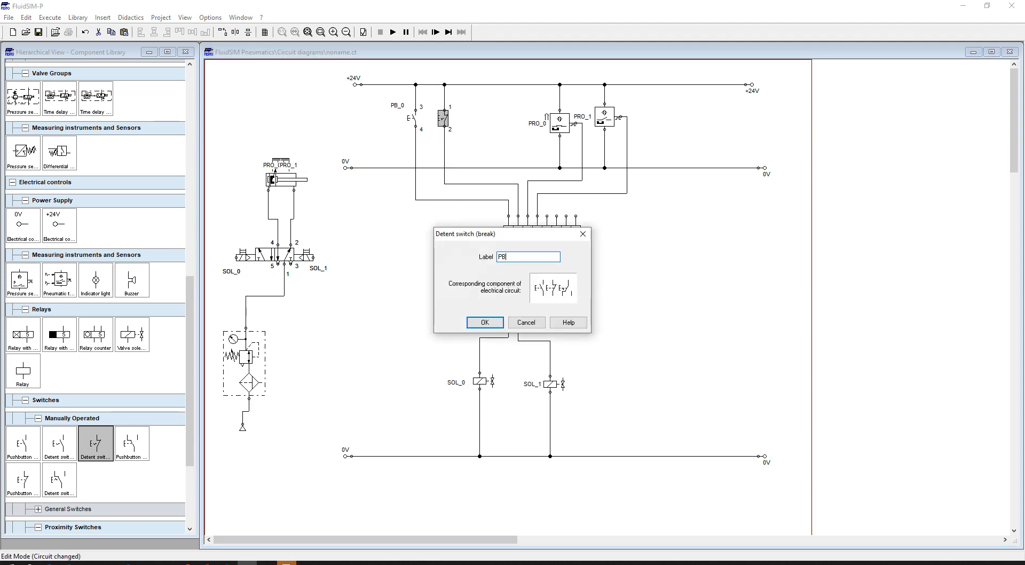
key(BackSpace)
text(B_)
key(Return)
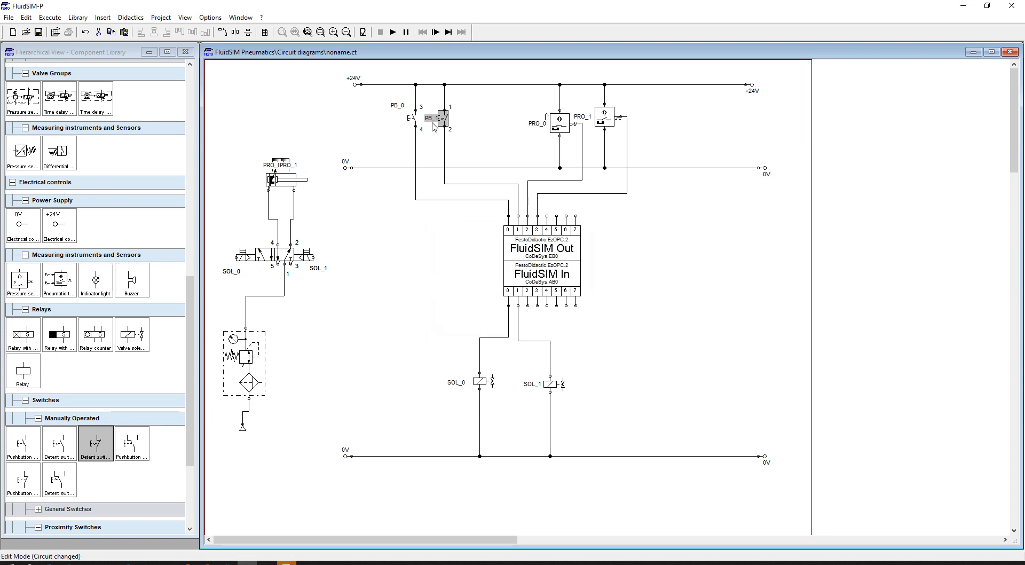
drag(429, 124, 430, 139)
click(489, 137)
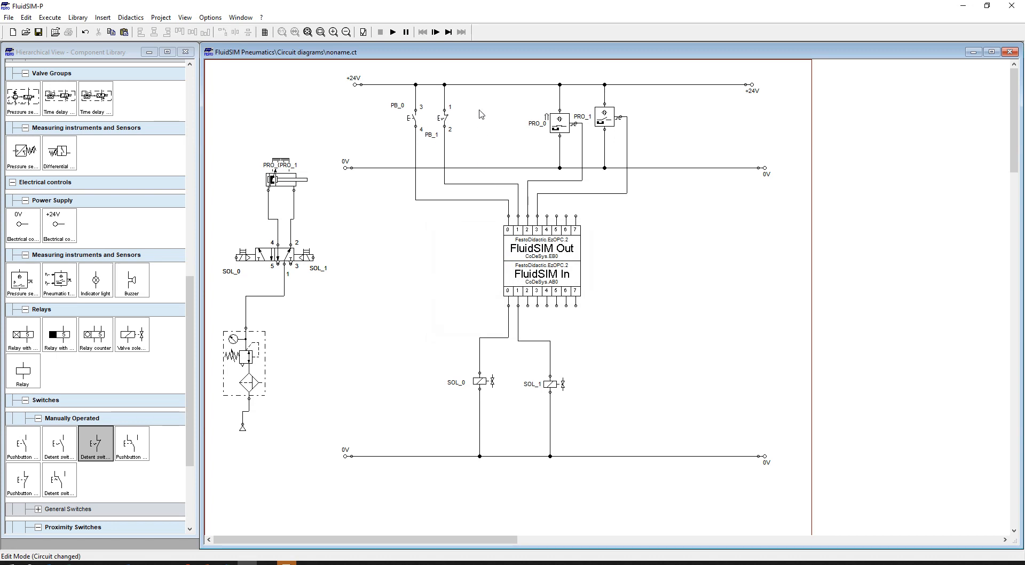
Start the simulation and operate the PB_1 break switch.
click(393, 33)
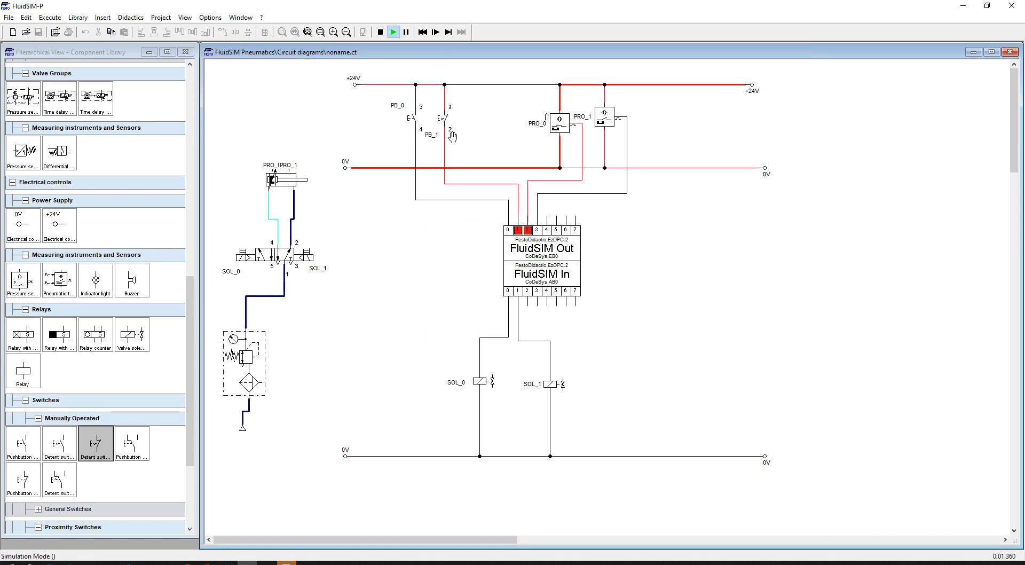
click(444, 112)
Switch to CODESYS and add six empty networks to the PLC_PRG ladder program.
key(alt+Tab)
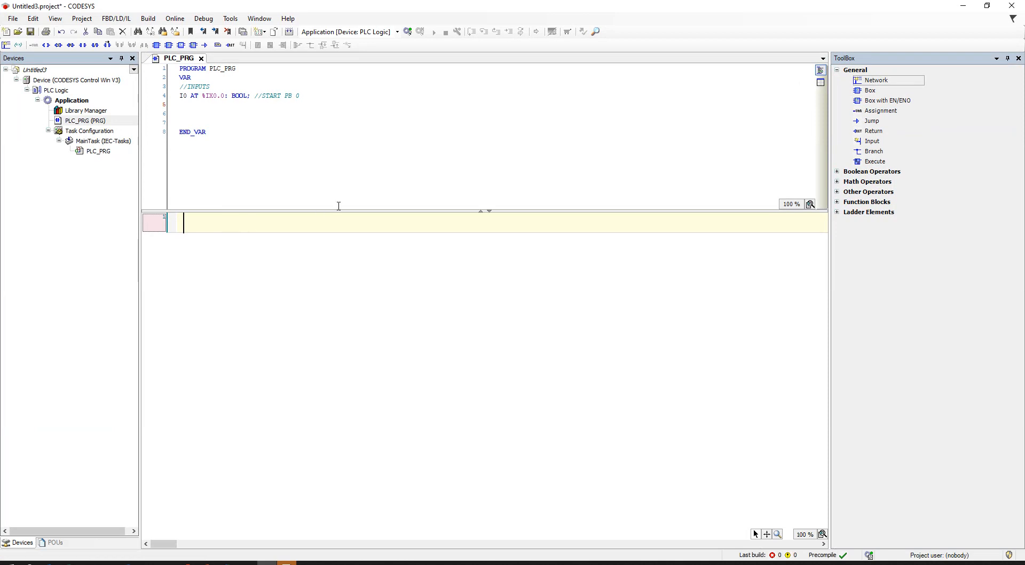
click(6, 45)
click(6, 45)
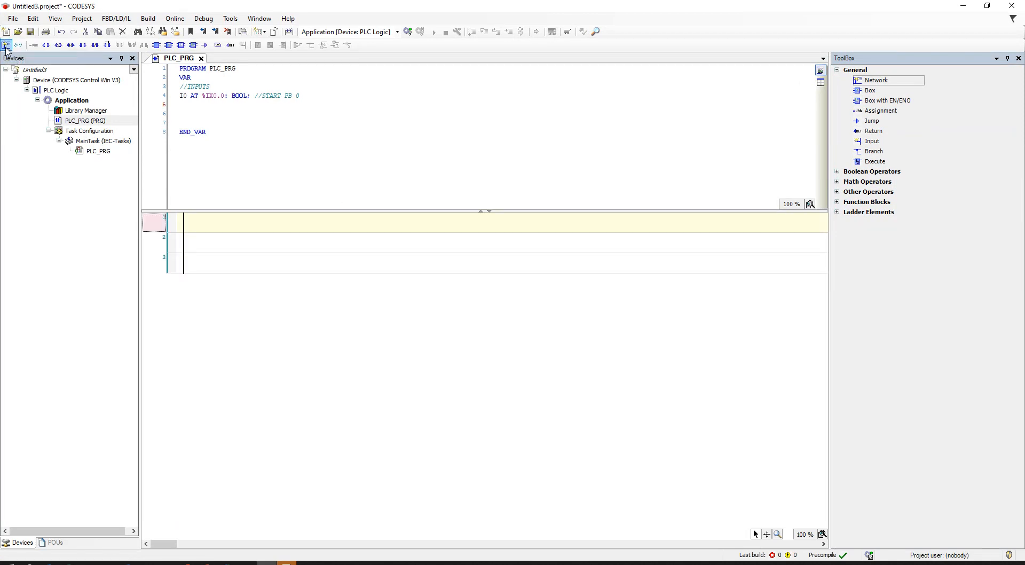
click(6, 45)
click(6, 45)
click(6, 45)
click(6, 46)
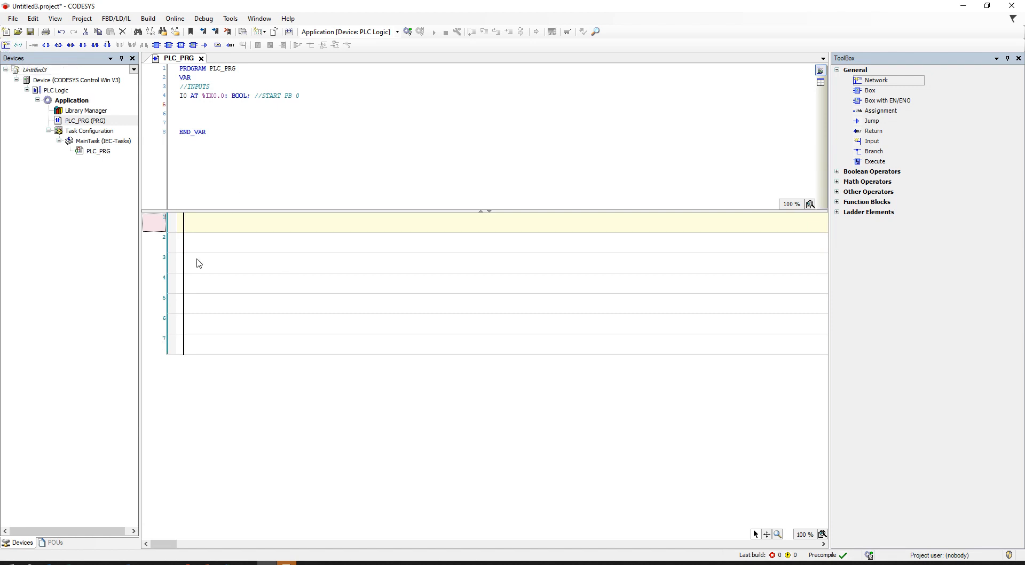
click(249, 403)
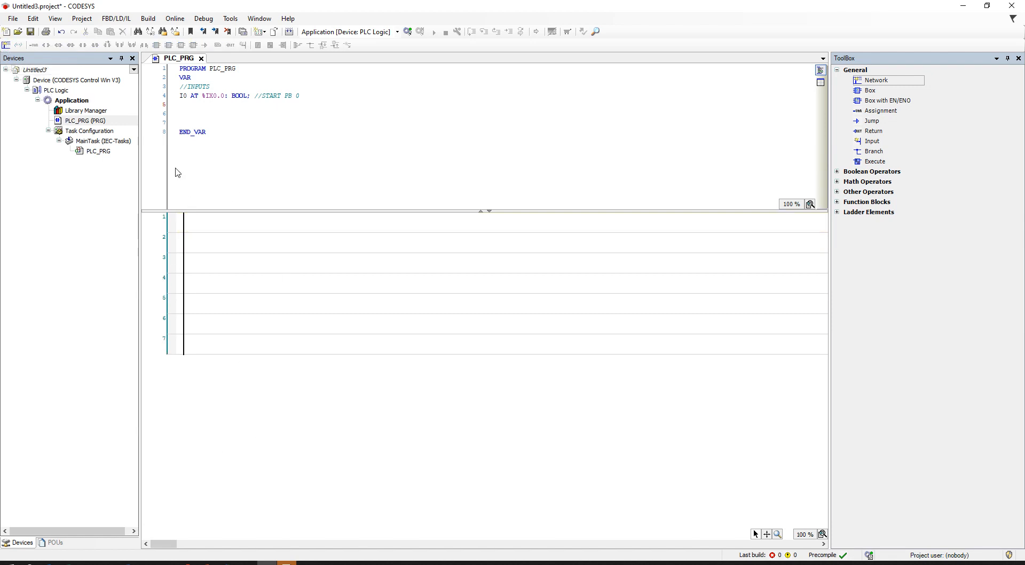
Turn on simulation mode for the CODESYS Control Win V3 device.
click(70, 122)
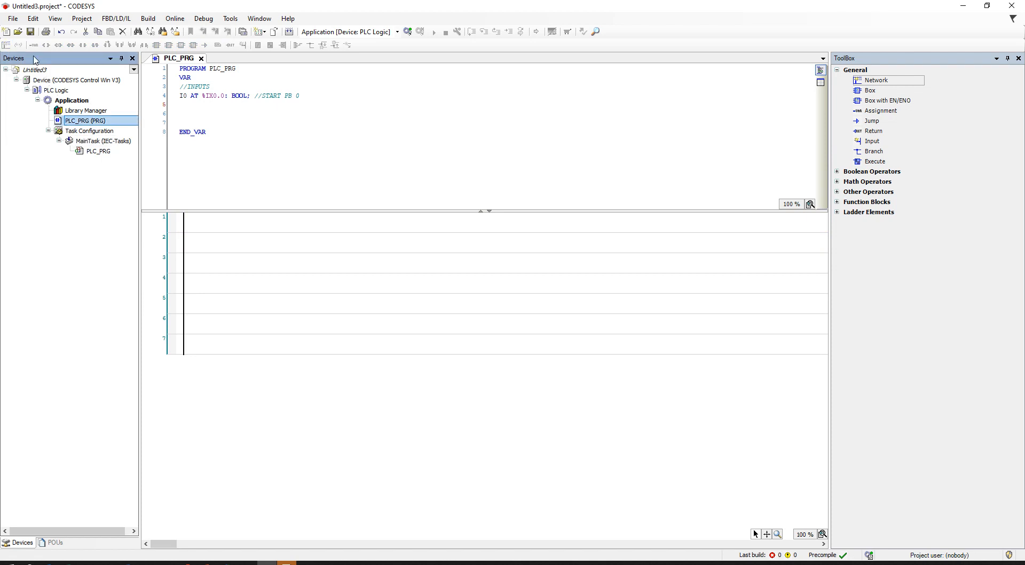
click(243, 231)
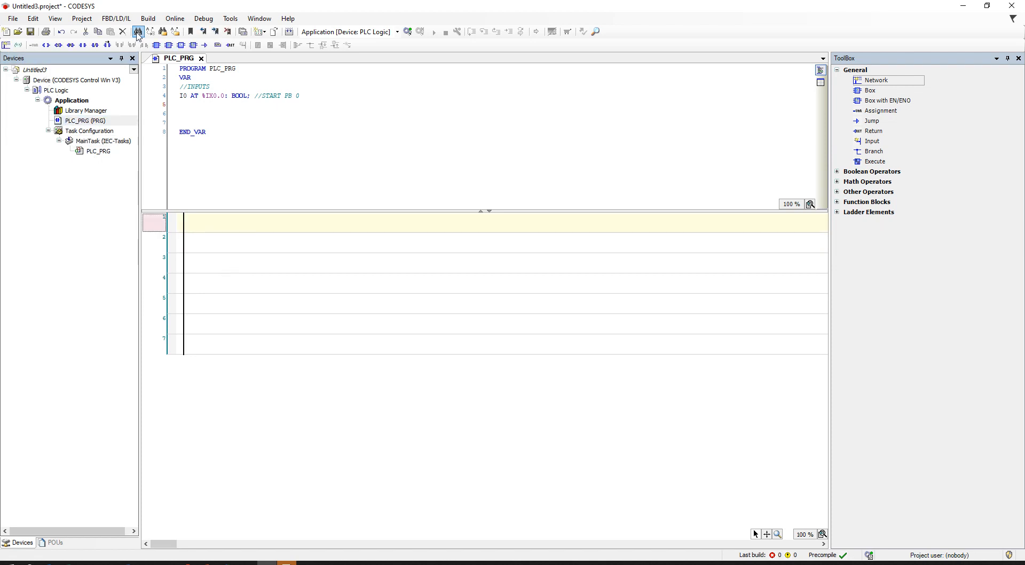
click(151, 18)
click(172, 21)
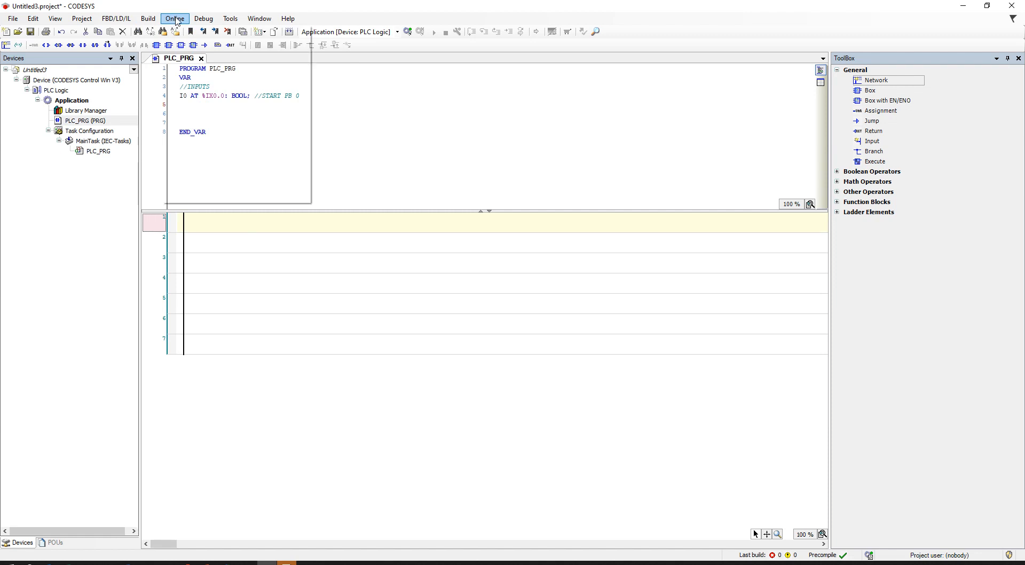
click(174, 21)
click(190, 153)
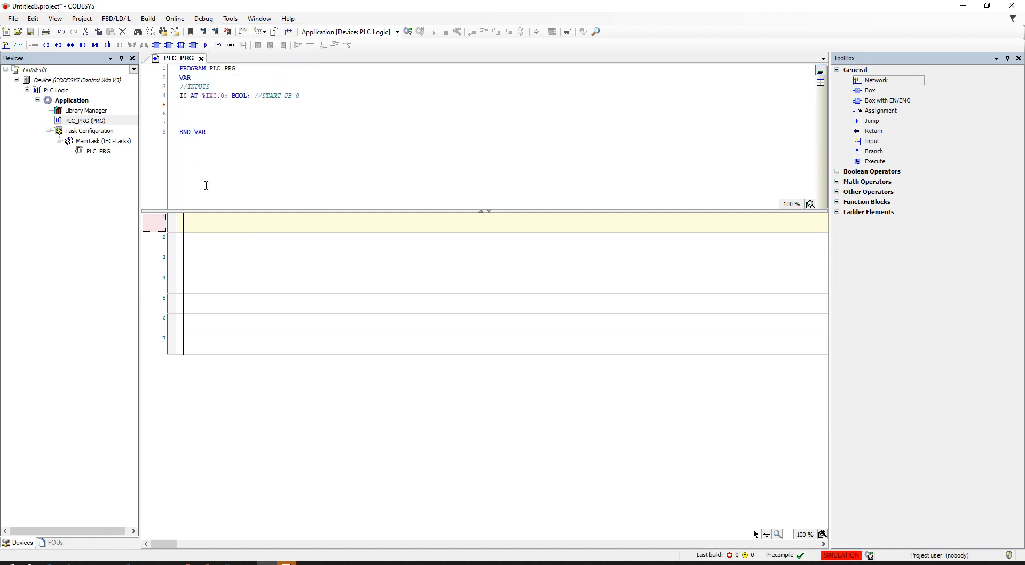
click(72, 102)
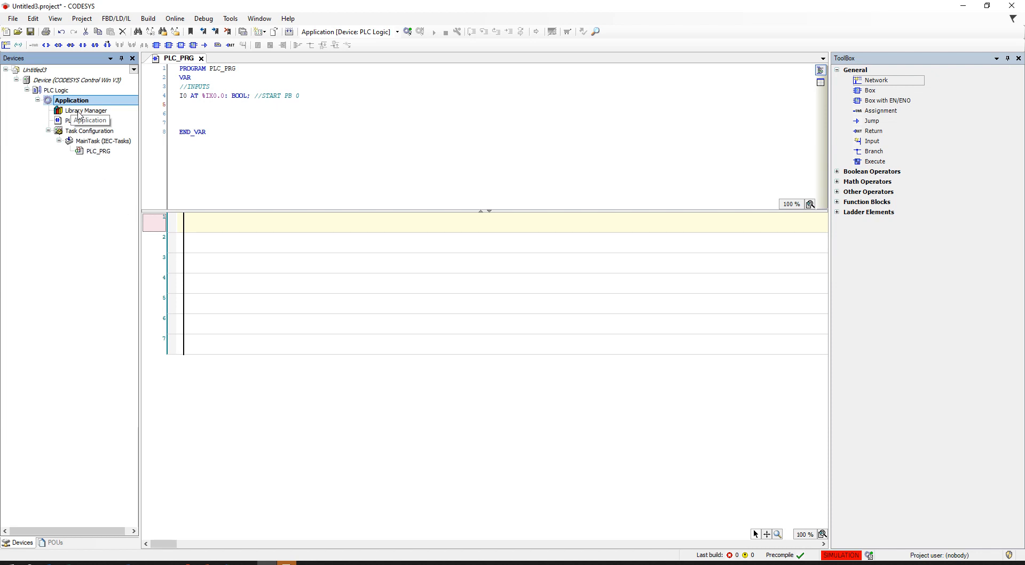
Add a Symbol Configuration object to the Application with OPC UA features supported and the optimized client side data layout.
right_click(87, 102)
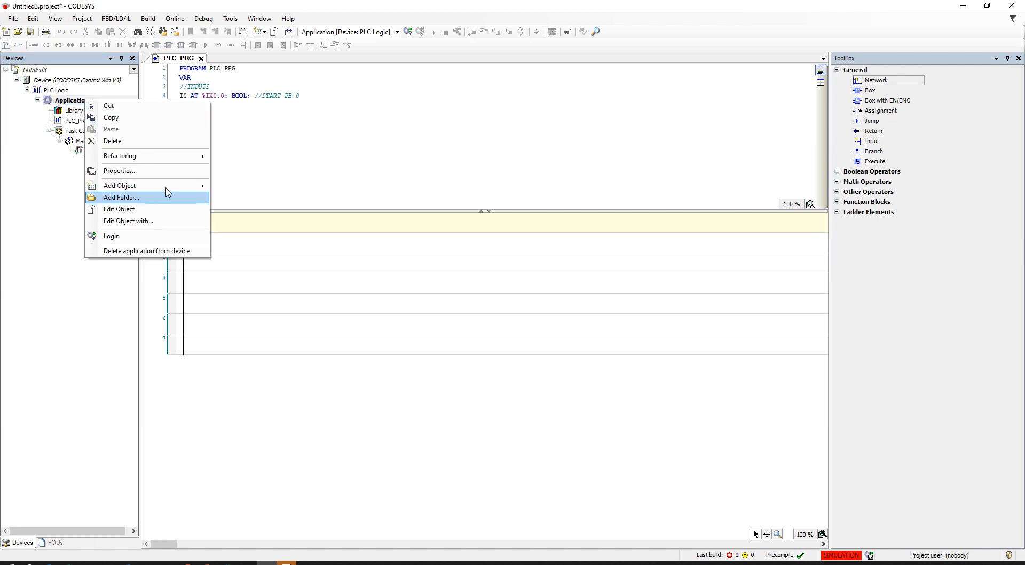
mouse_move(168, 186)
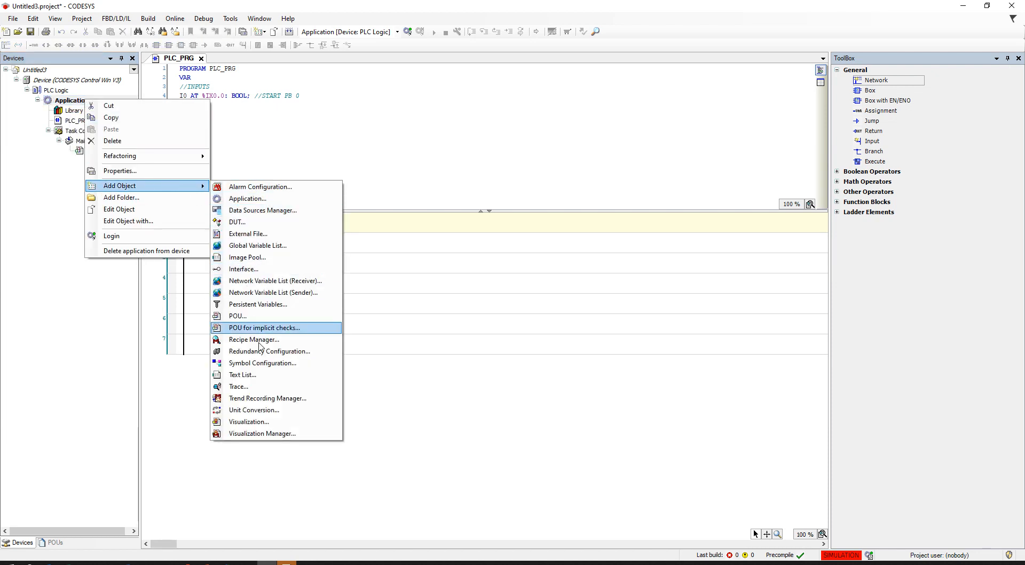
click(266, 363)
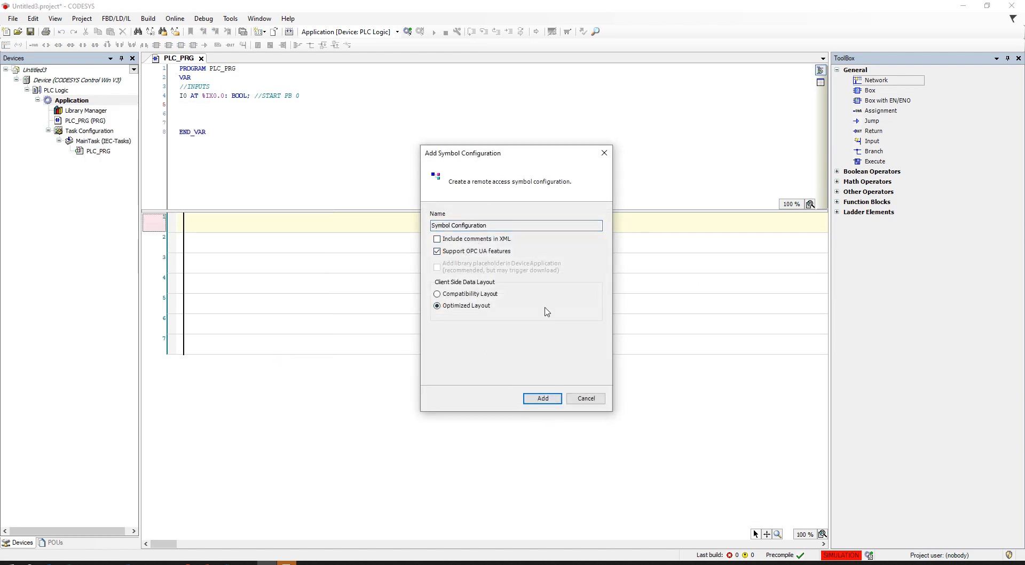
click(542, 399)
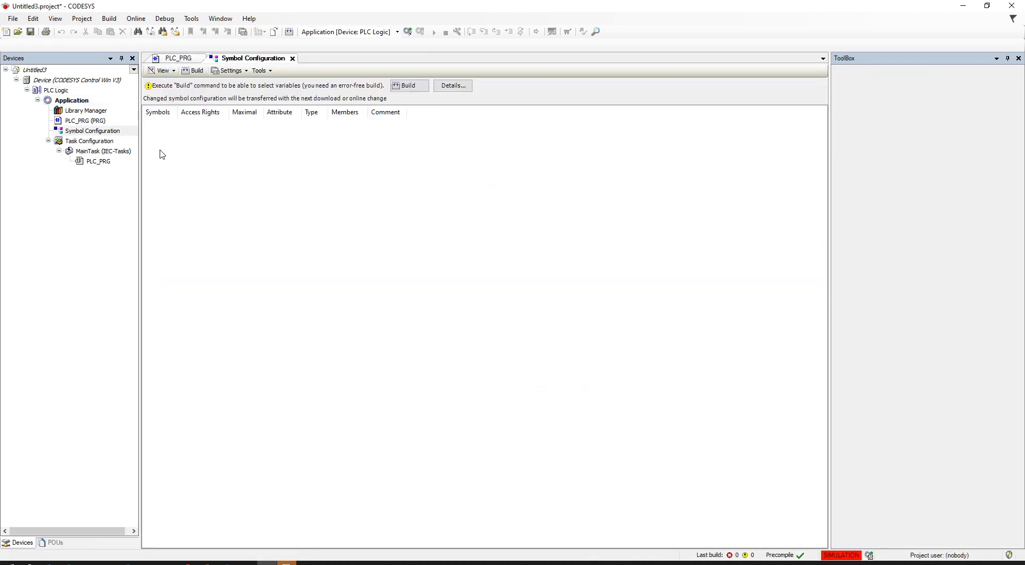
Enable direct I/O access in the symbol configuration's settings and check that the option is set.
click(229, 72)
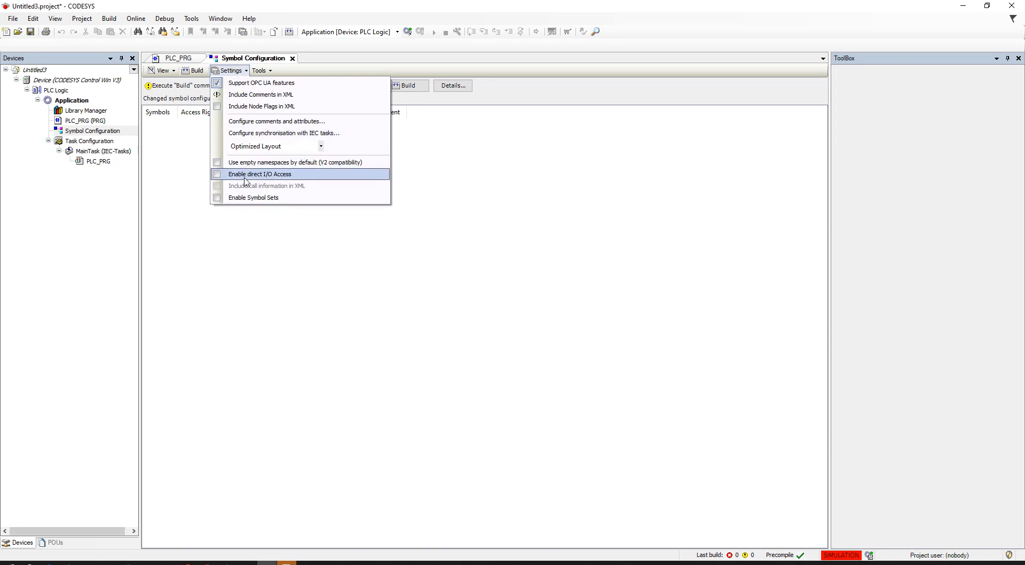
click(248, 185)
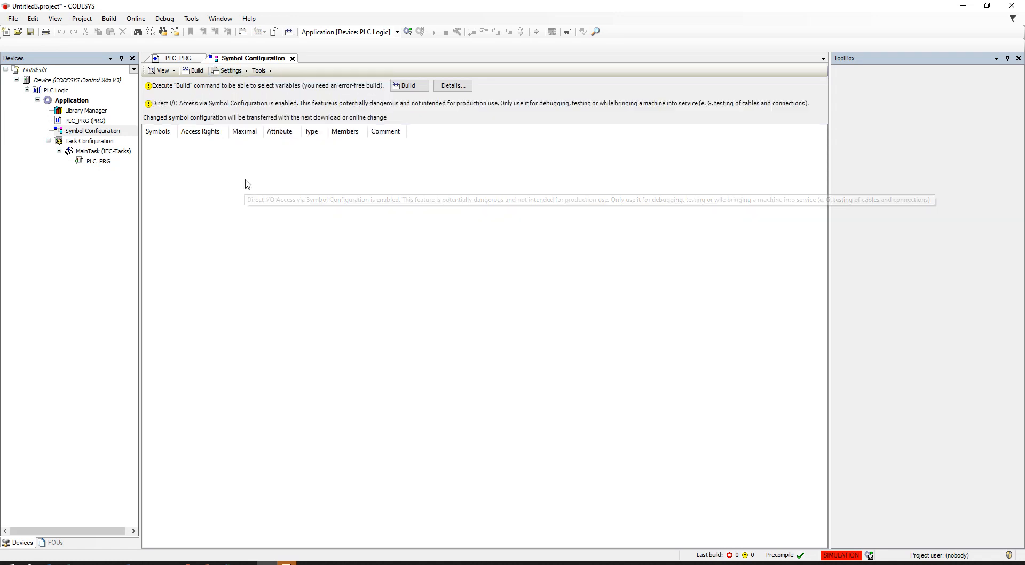
click(230, 70)
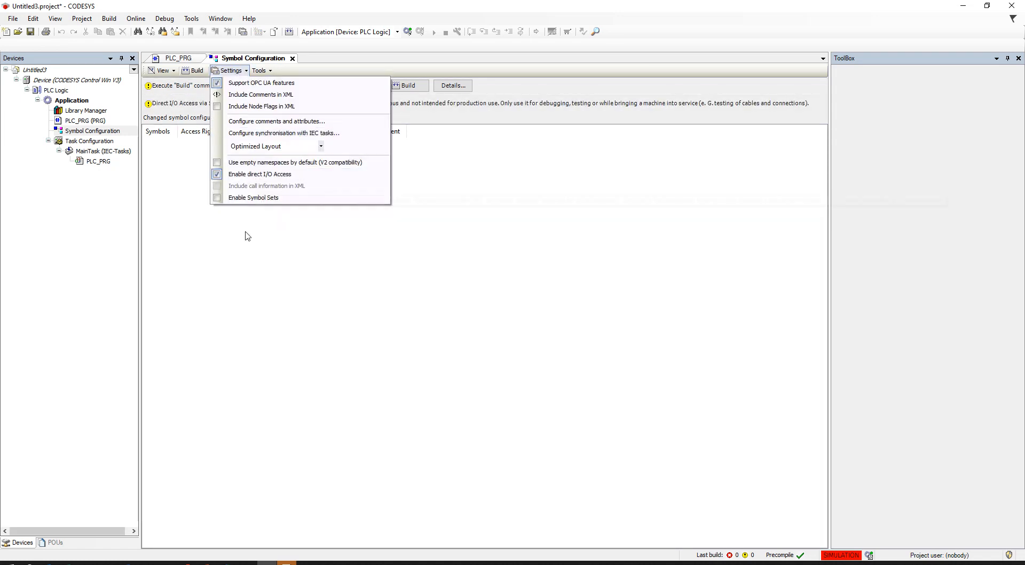
click(230, 220)
Return to the PLC_PRG declarations and examine the %IX0.0 address assigned to I0.
click(182, 58)
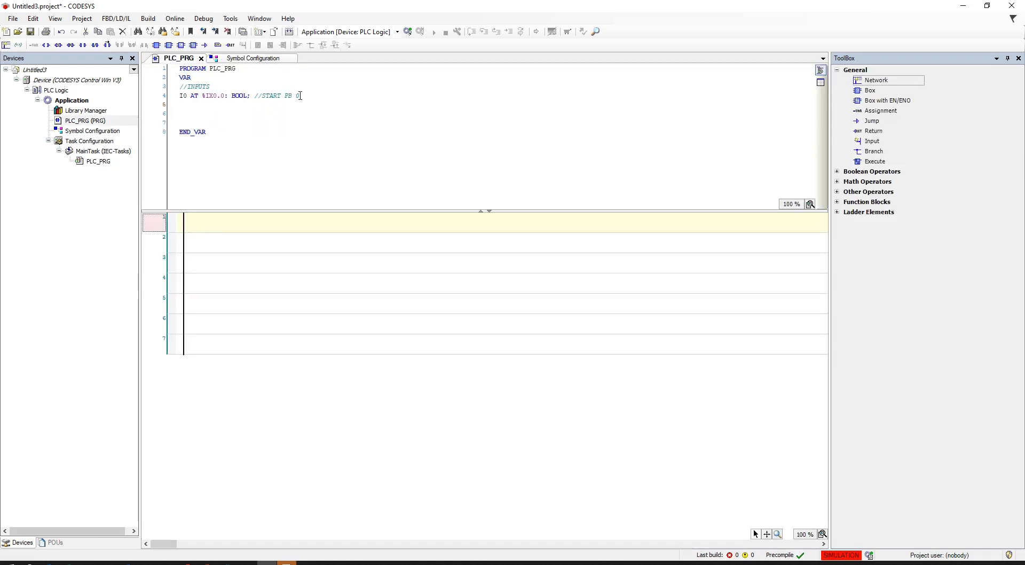
click(178, 104)
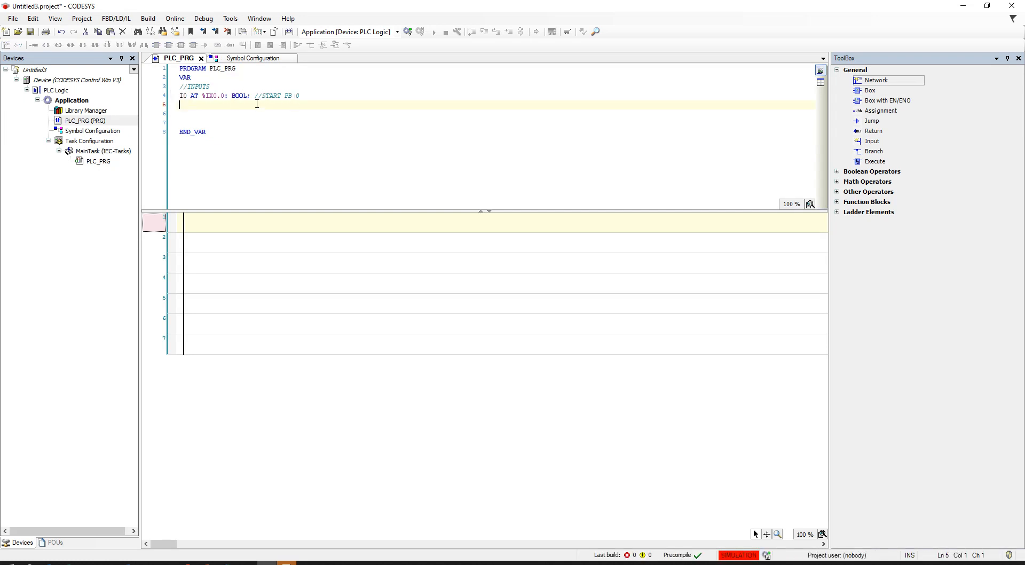
drag(207, 95, 233, 100)
click(203, 96)
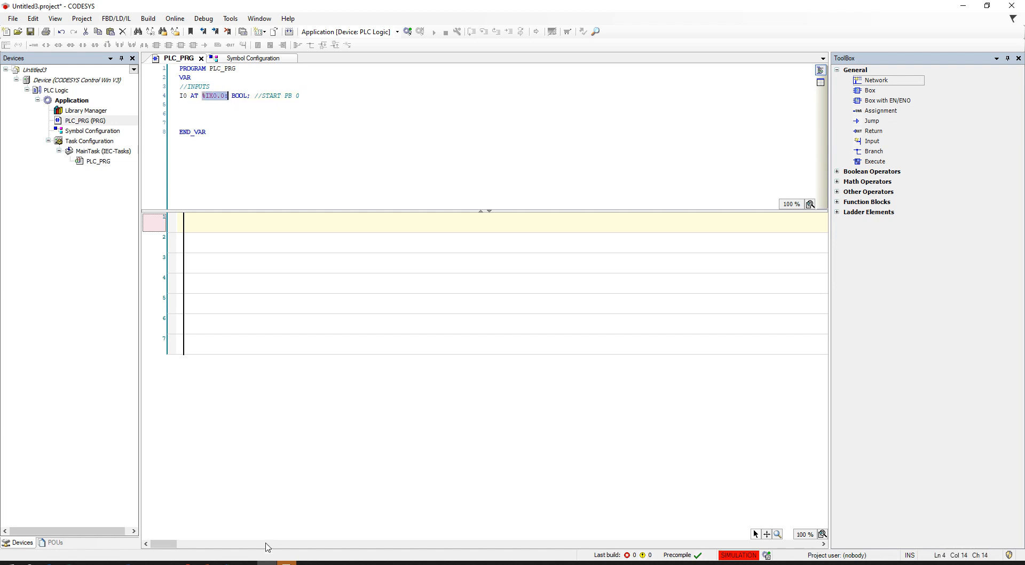
Switch to EzOPC, set the virtual controller's data flow to process simulation in FluidSIM, and view the CoDeSys I/O display.
click(287, 563)
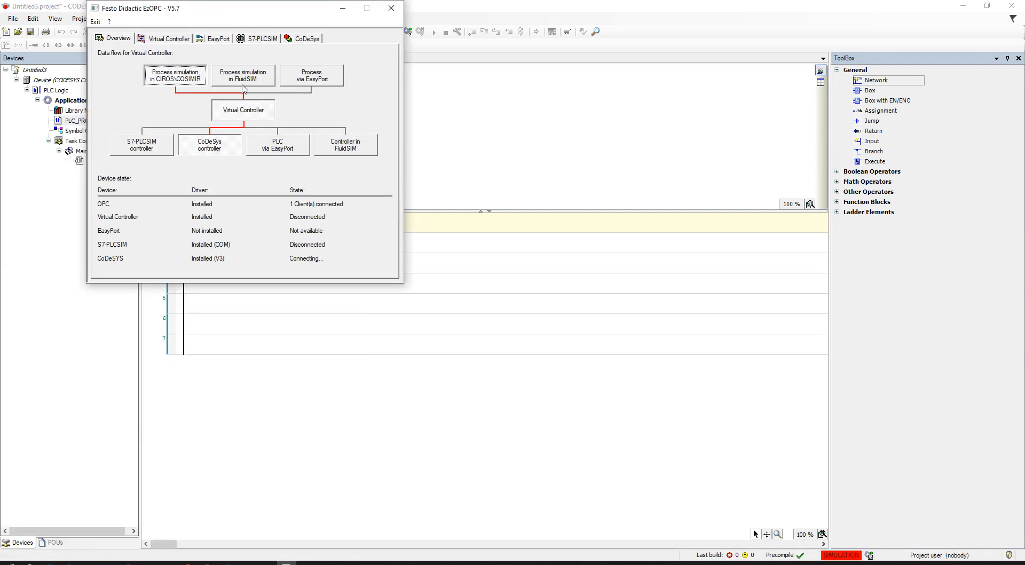
click(254, 81)
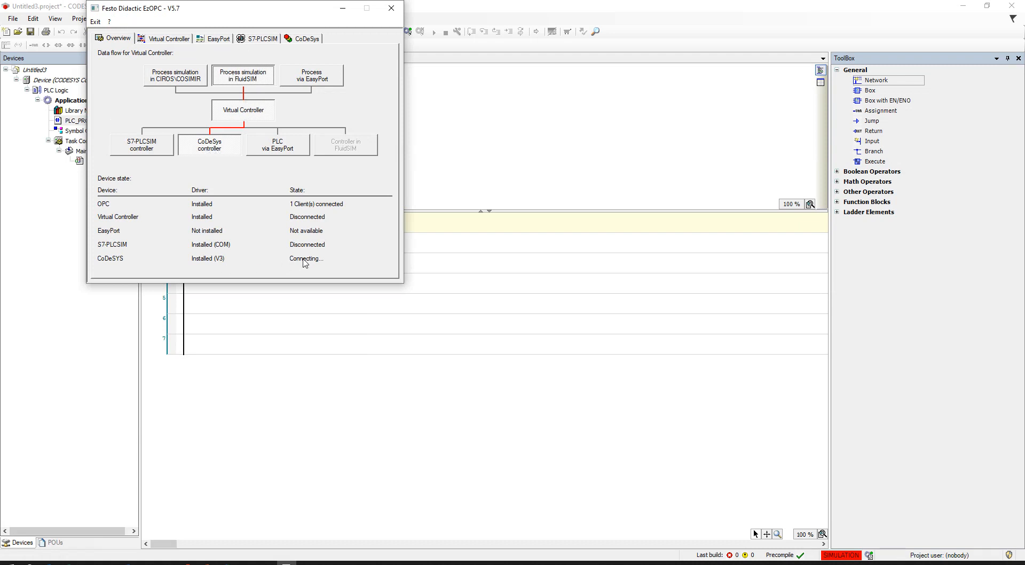
click(312, 39)
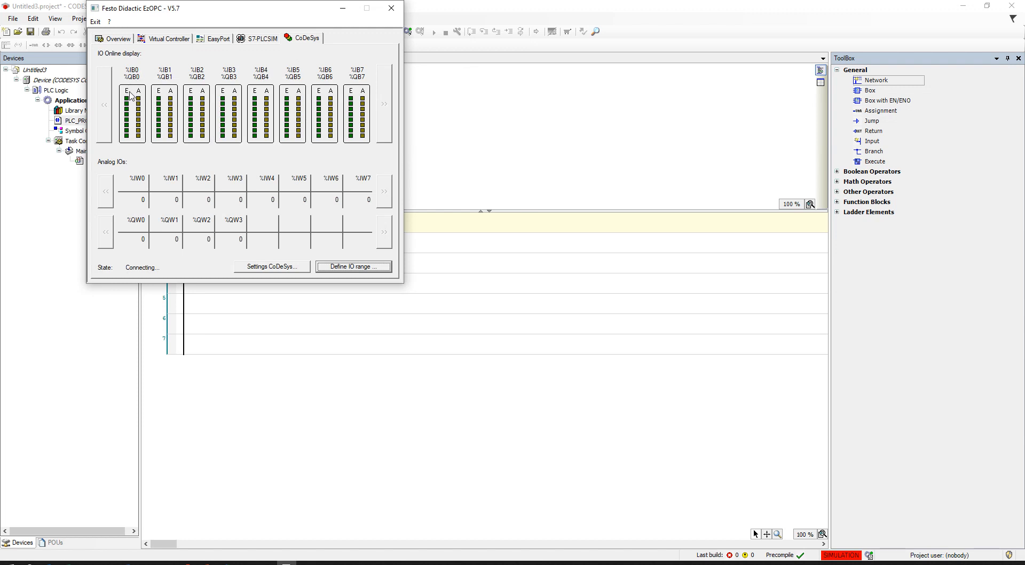
drag(244, 7, 330, 113)
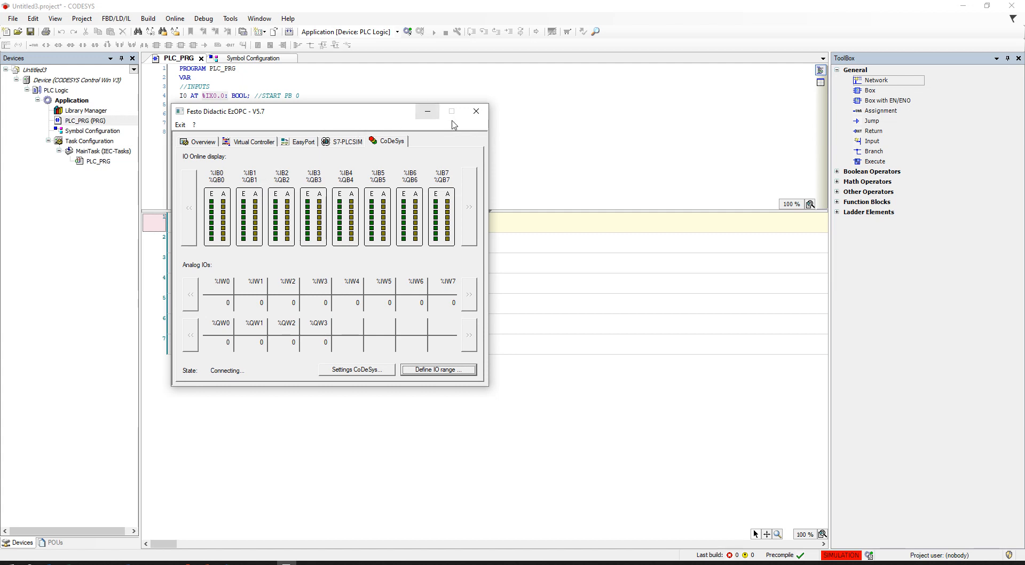
Try to close EzOPC, dismiss the notice, and minimize its window to return to CODESYS.
click(480, 114)
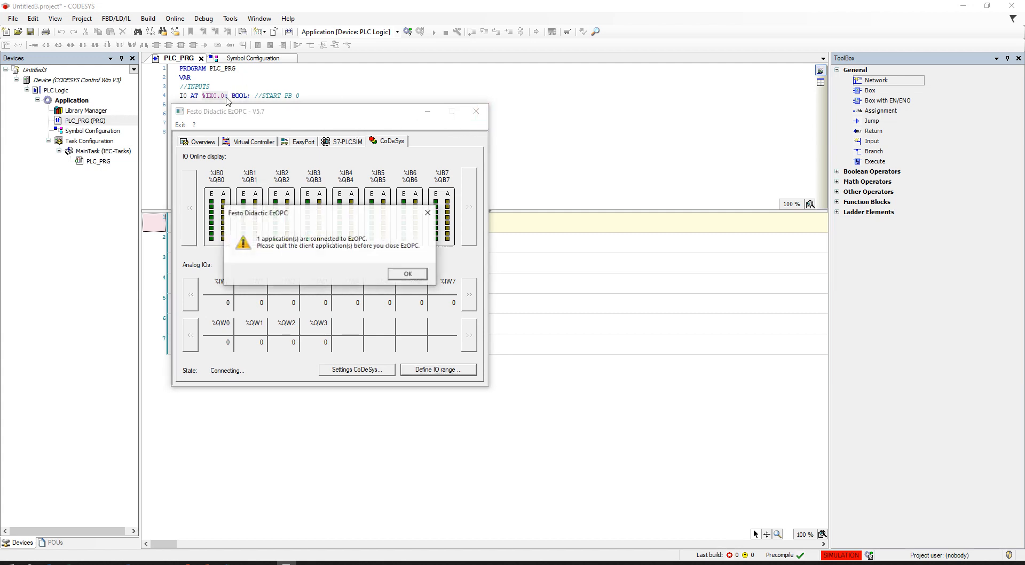
click(411, 274)
click(428, 112)
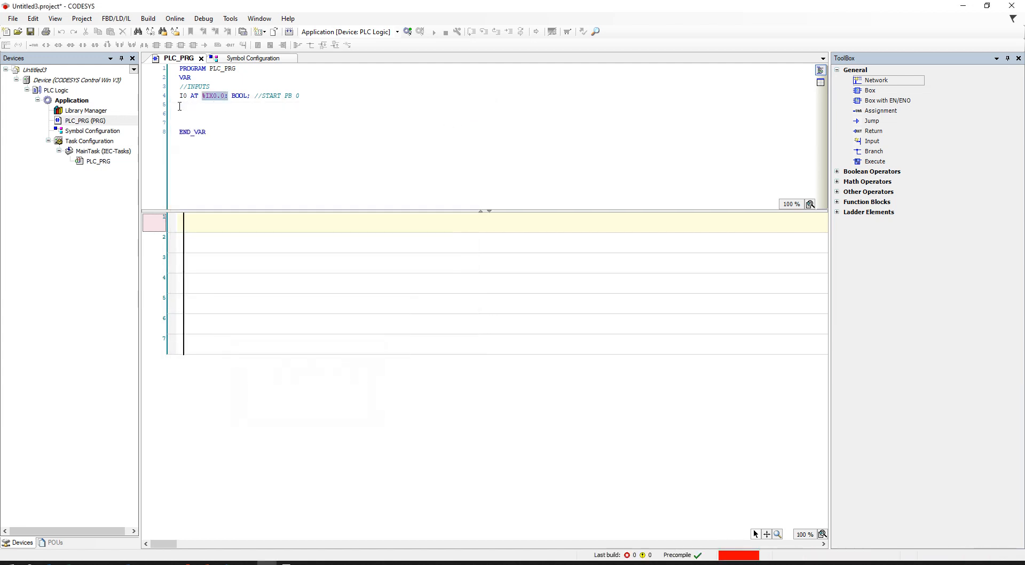
Rewrite the comment above the I0 declaration as //INPUT.
click(329, 99)
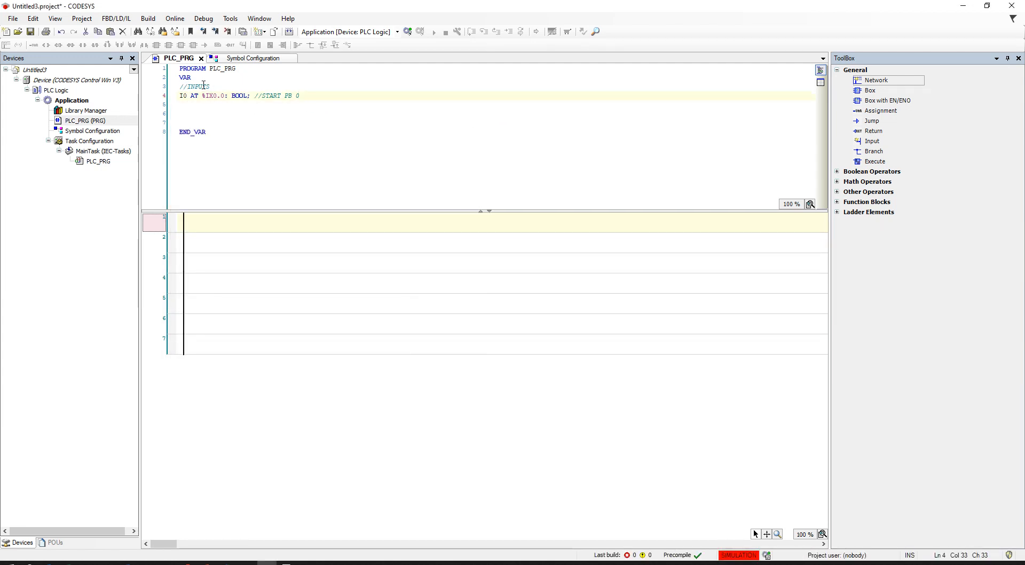
drag(214, 86, 175, 89)
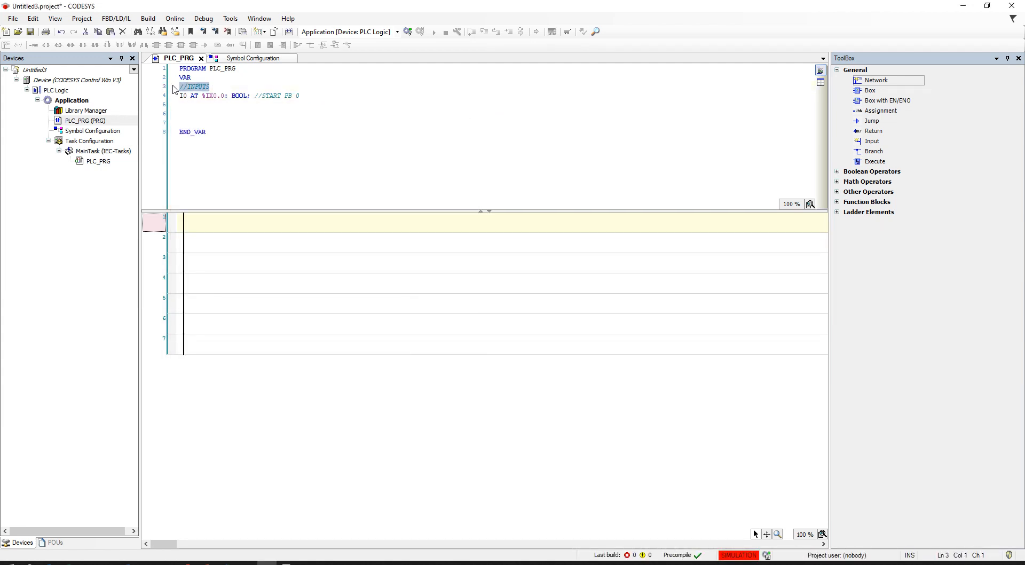
key(Delete)
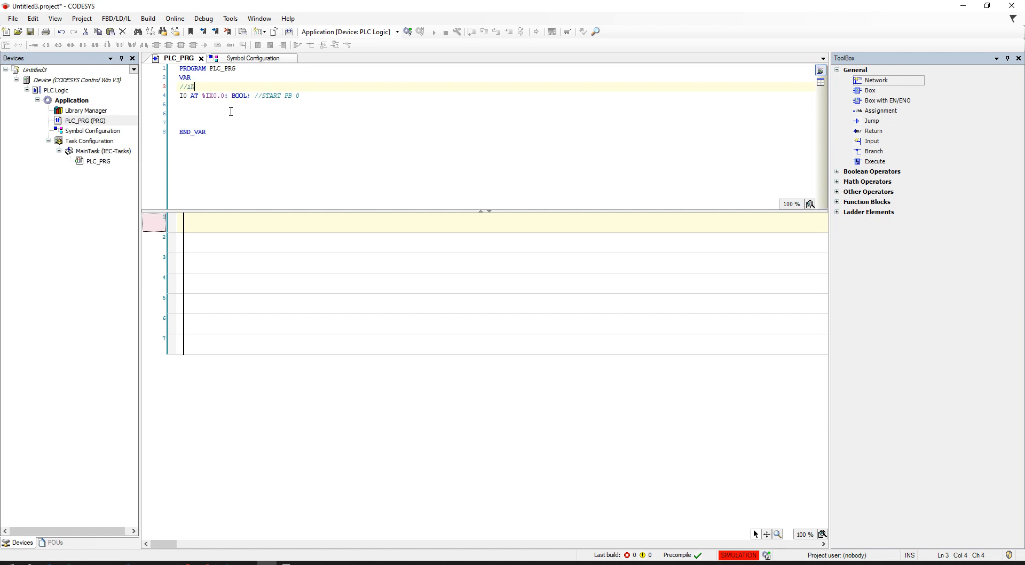
text(//IN)
drag(252, 96, 233, 99)
click(256, 117)
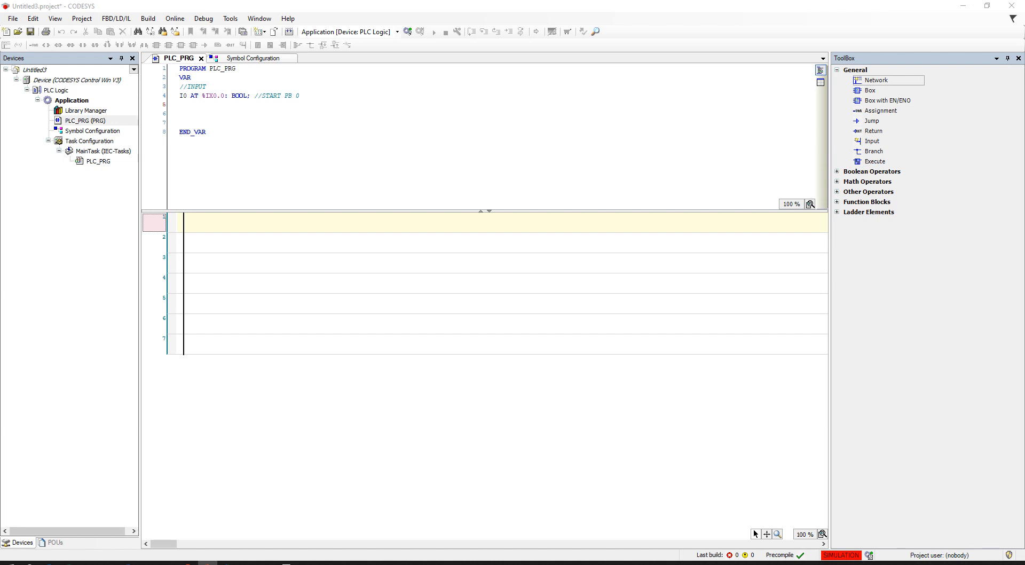
Below I0, add the commented BOOL declarations for I1 to I4 at %IX0.1 to %IX0.4 and outputs Q0 and Q1 at %QX0.0 and %QX0.1.
click(186, 100)
text(I1	AT %IX0.1: BOOL; //EMG STOP I2	AT %IX0.2: BOOL; //PROXIMITY SENSOR 1 I3	AT %IX0.3: BOOL; //PROXIMITY SENSOR 2 I4	AT %IX0.4: BOOL; //SPARE  //OUTPUTS Q0	AT %QX0.0: BOOL; //SOLENOID 0 Q1	AT %QX0.1: BOOL; //SOLENOID 1)
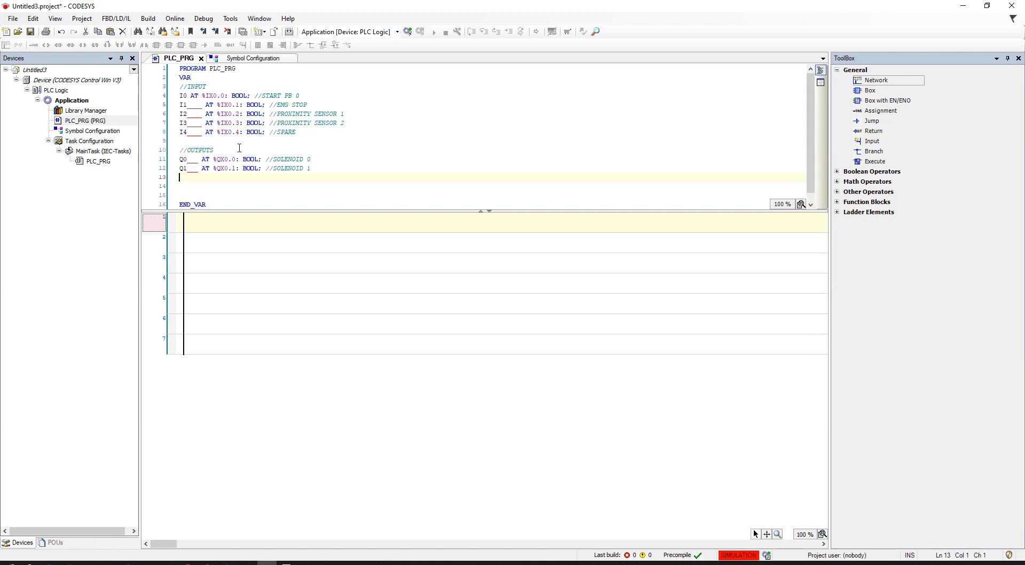
Reduce the invalid gaps between the names and AT in the I1, I2, I3 and I4 declarations to single spaces.
click(202, 106)
key(BackSpace)
key(BackSpace)
key(BackSpace)
key(BackSpace)
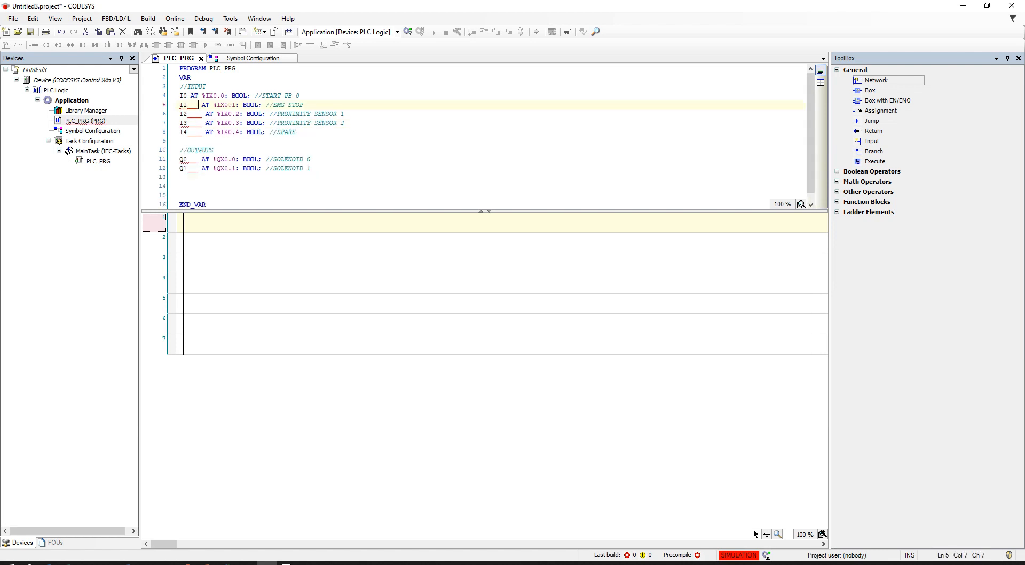
key(BackSpace)
key(BackSpace)
key(BackSpace)
key(BackSpace)
click(203, 123)
key(BackSpace)
key(BackSpace)
key(BackSpace)
click(199, 133)
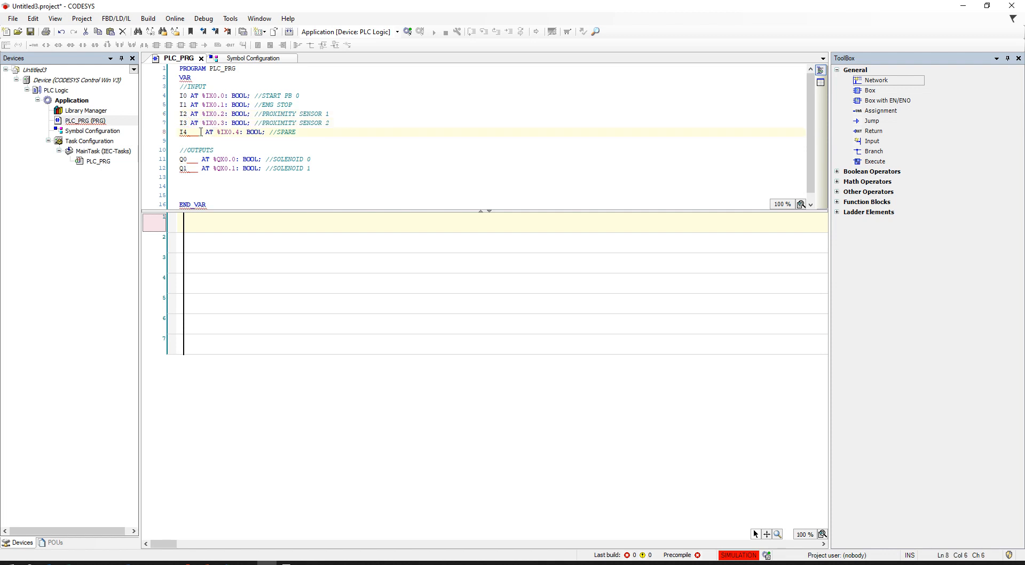
key(BackSpace)
key(BackSpace)
key(BackSpace)
Reduce the invalid gaps before AT in the Q0 and Q1 output declarations to single spaces.
click(199, 160)
key(BackSpace)
key(BackSpace)
key(BackSpace)
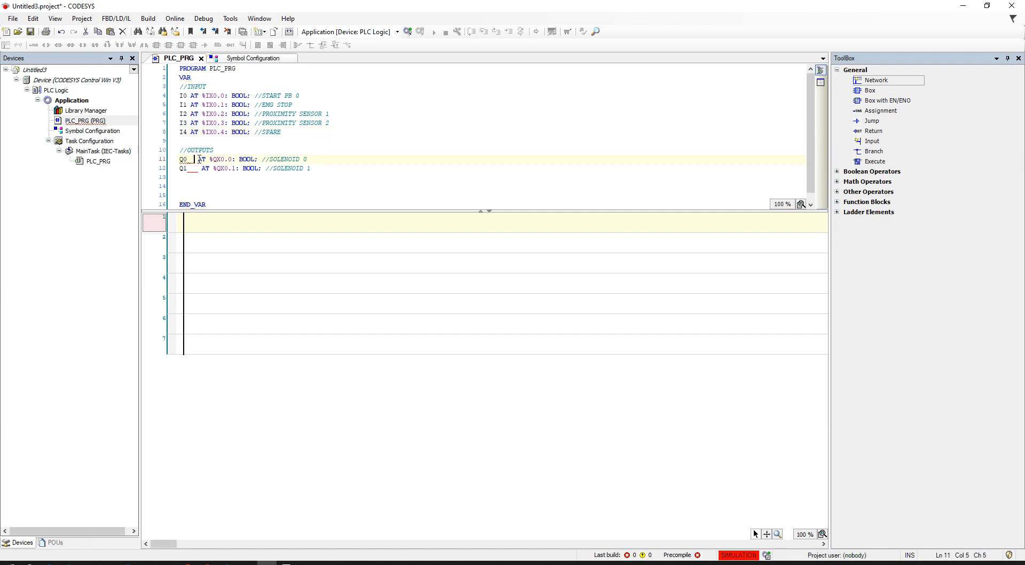
click(199, 172)
key(BackSpace)
key(BackSpace)
key(BackSpace)
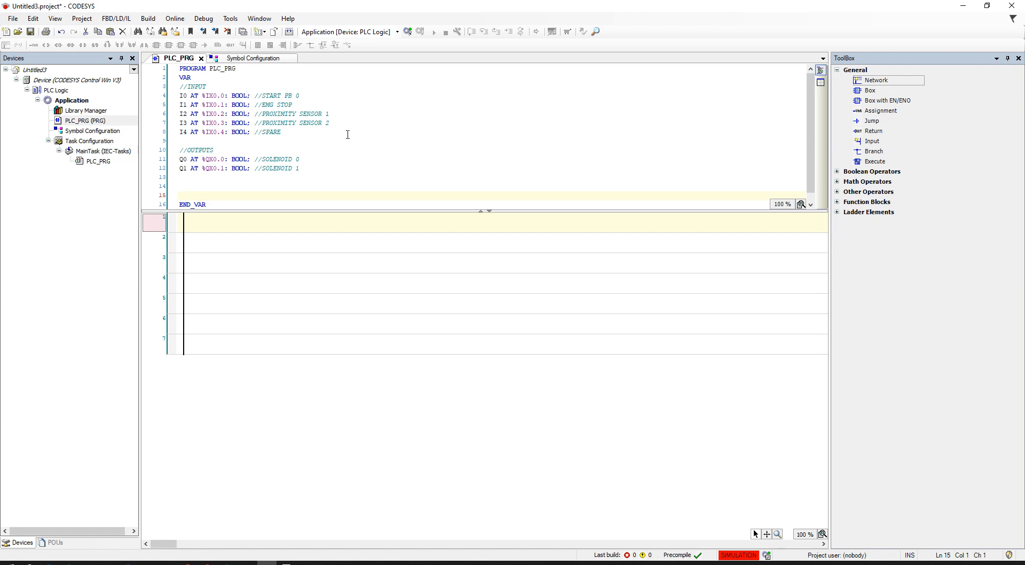
Select the first ladder network, examine the circuit on the SOLUTION slide in PowerPoint, and return to CODESYS.
click(211, 226)
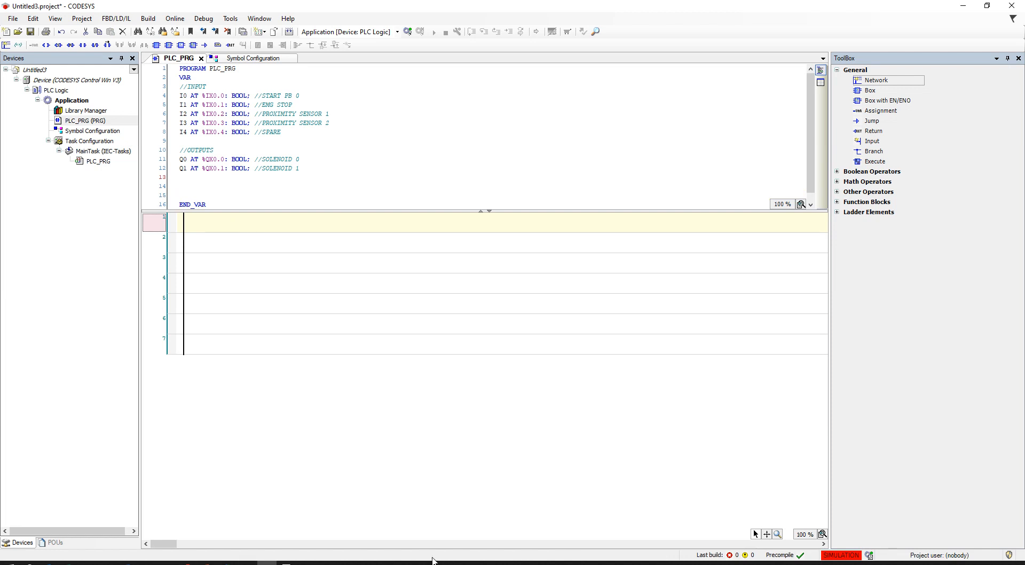
click(208, 563)
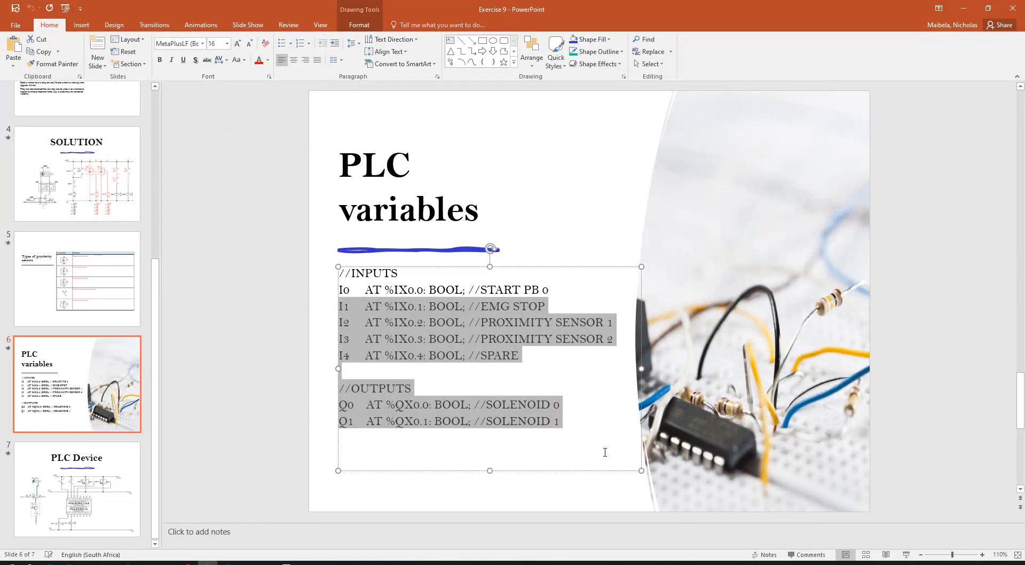
click(602, 389)
click(101, 179)
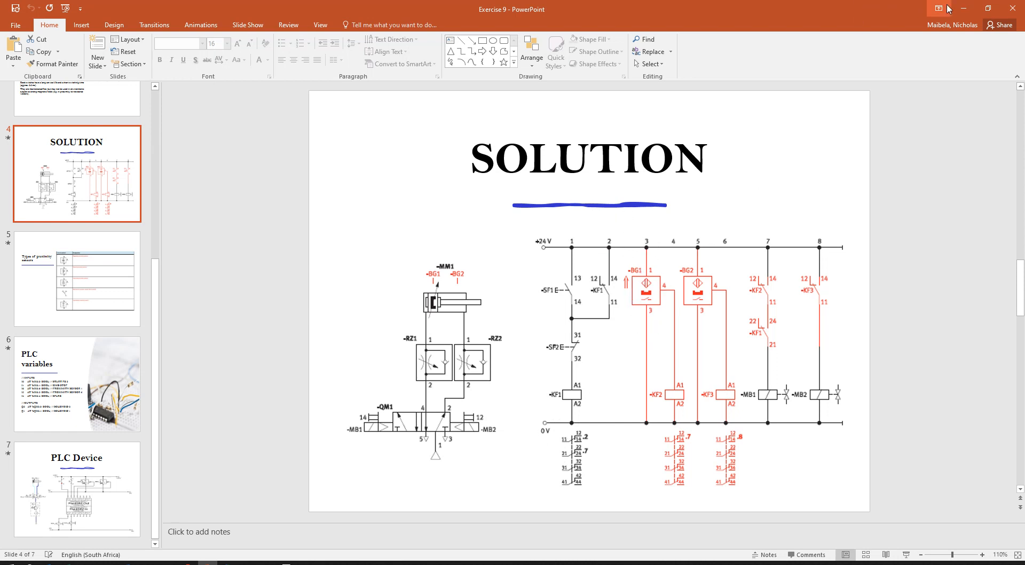
click(964, 8)
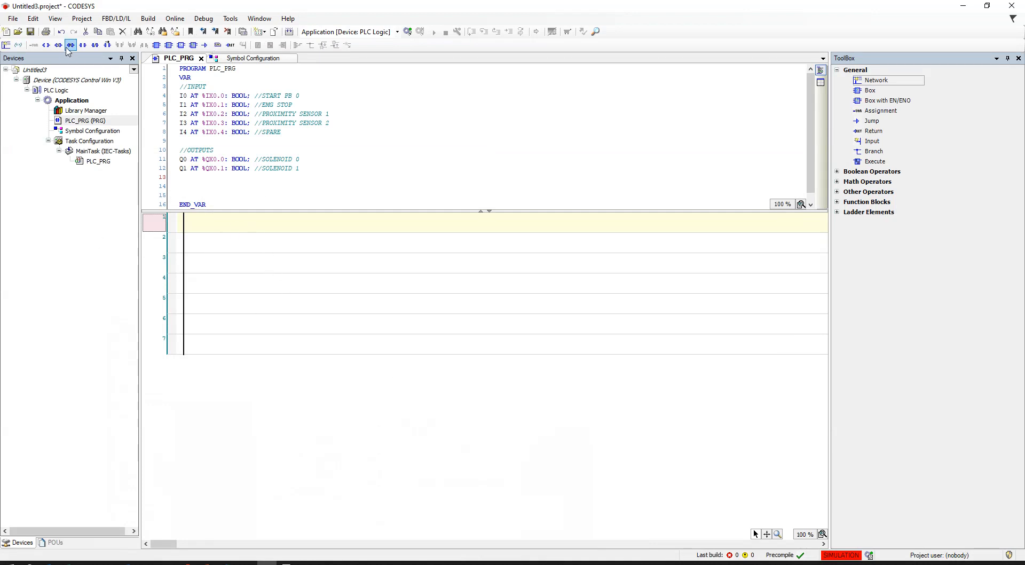
Insert a normally open contact in network 1 and assign it to I0.
click(82, 45)
text(I0)
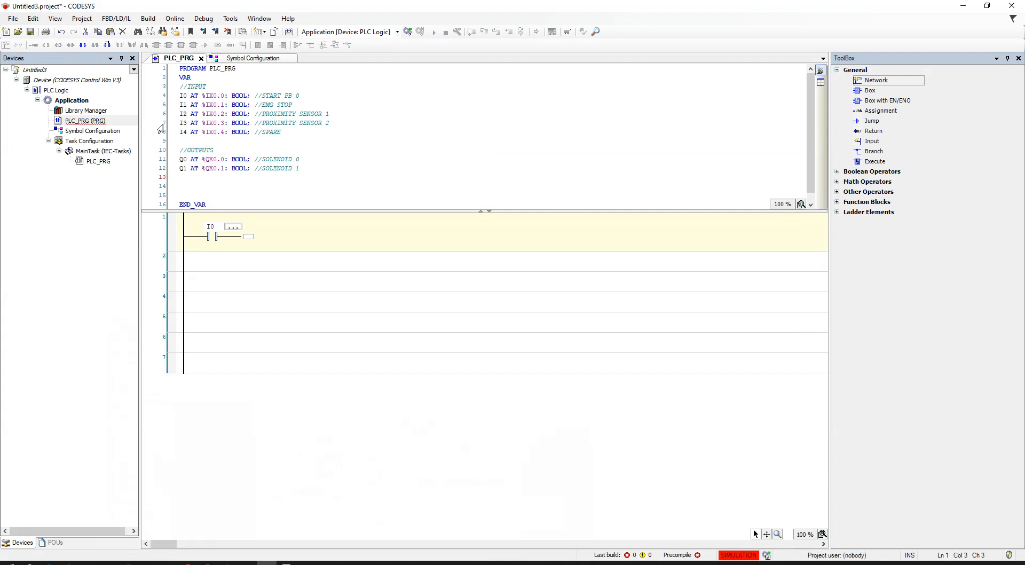
key(Return)
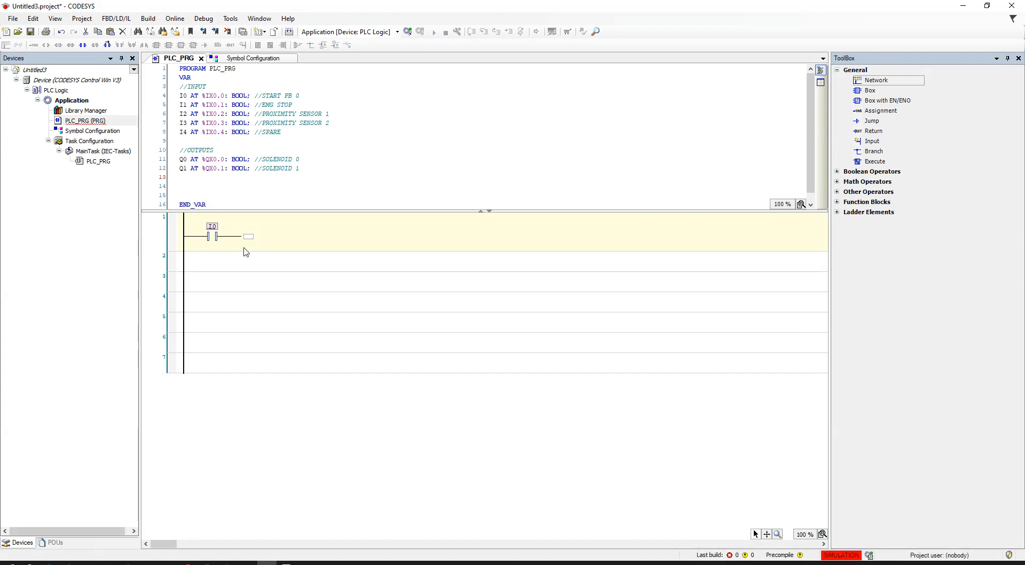
Add a normally open contact I1 in series after I0 in network 1 and select the end of the rung.
click(249, 237)
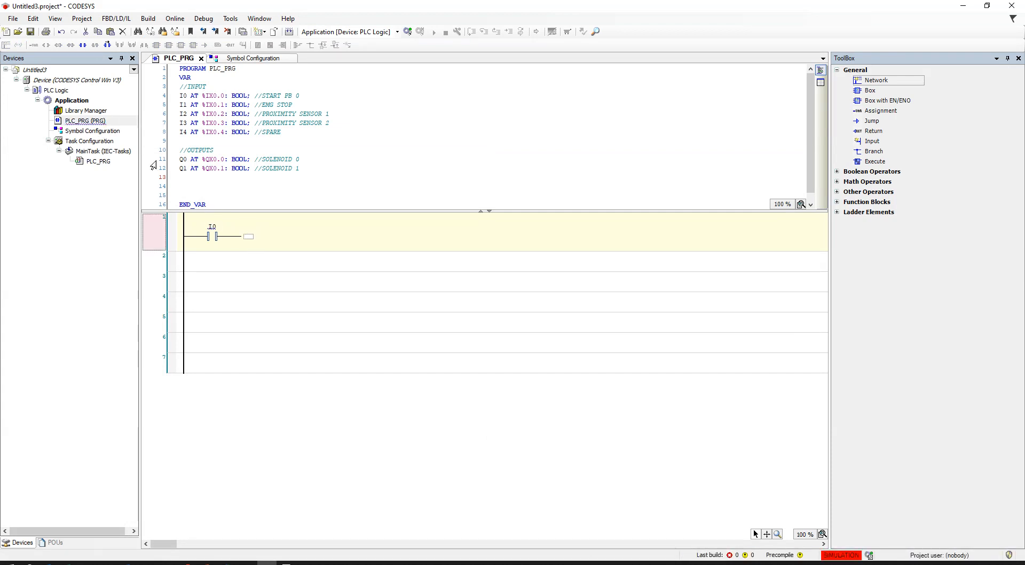
click(84, 45)
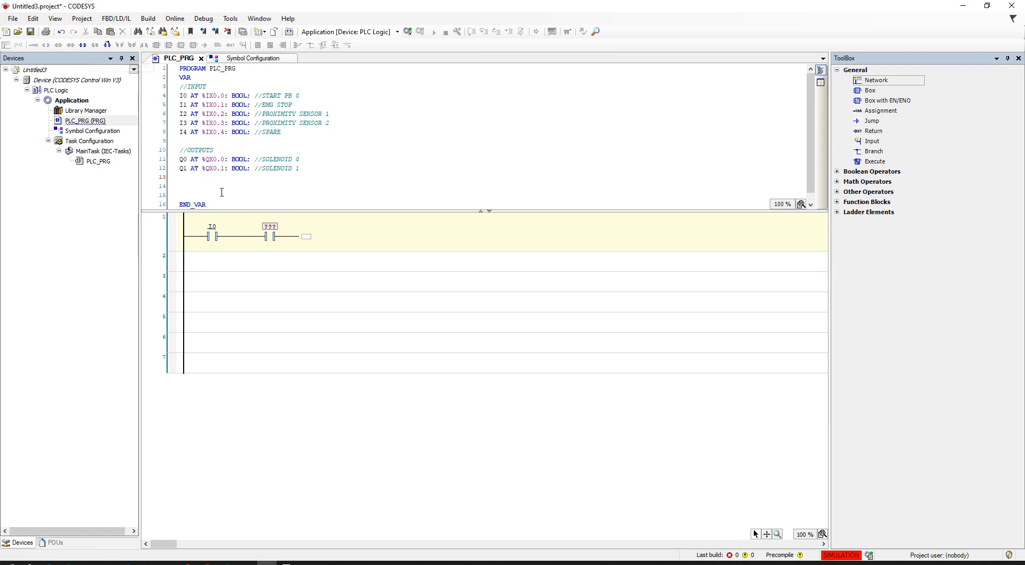
text(I1)
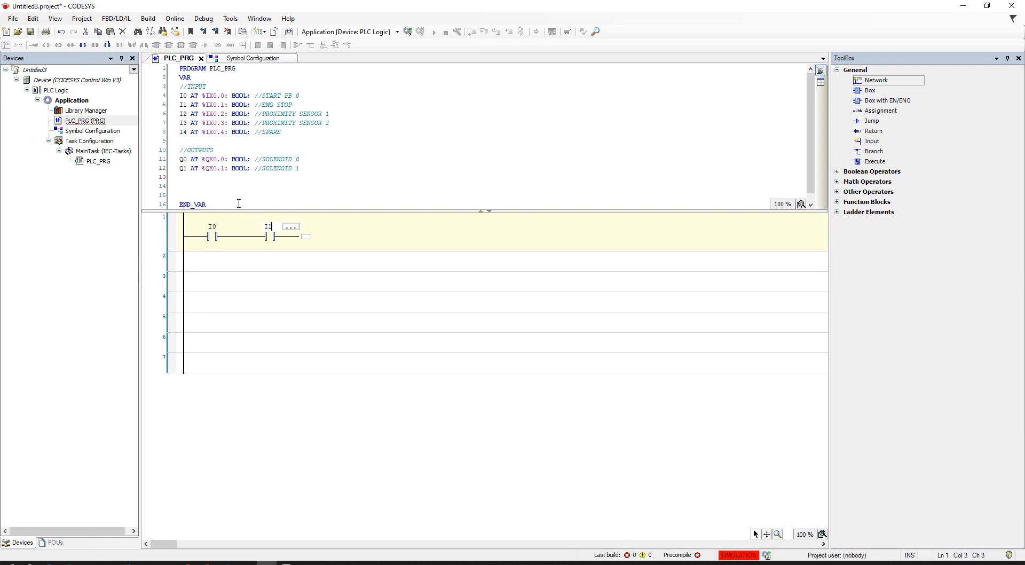
key(Return)
click(306, 237)
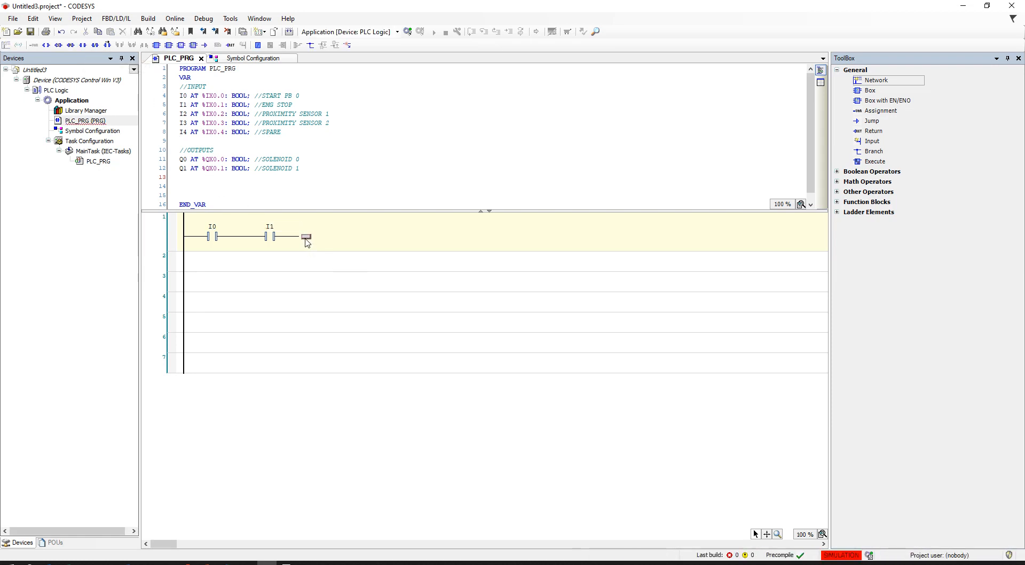
Insert a coil at the end of network 1 and assign it to Q0.
click(46, 46)
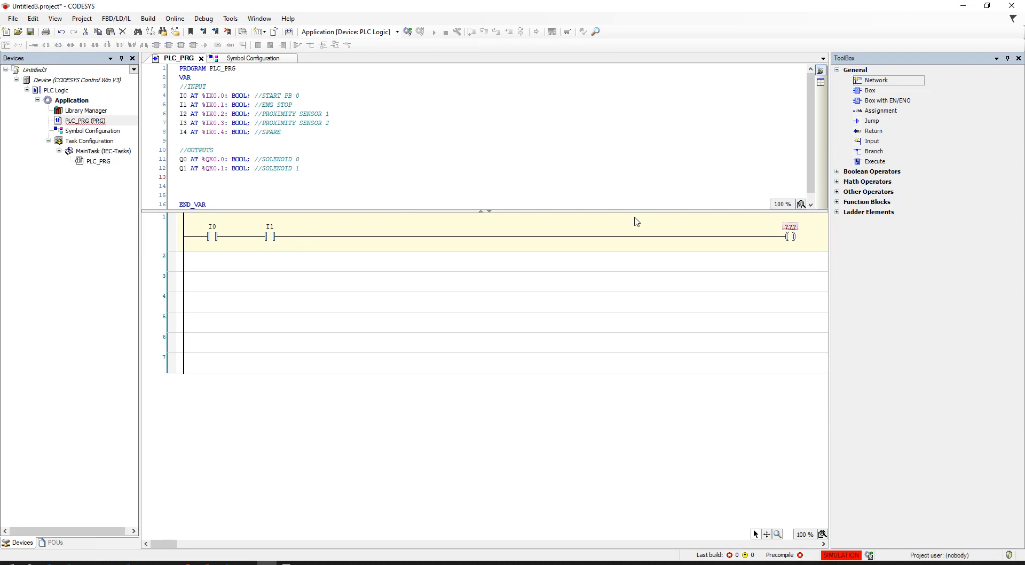
text(Q0)
key(Return)
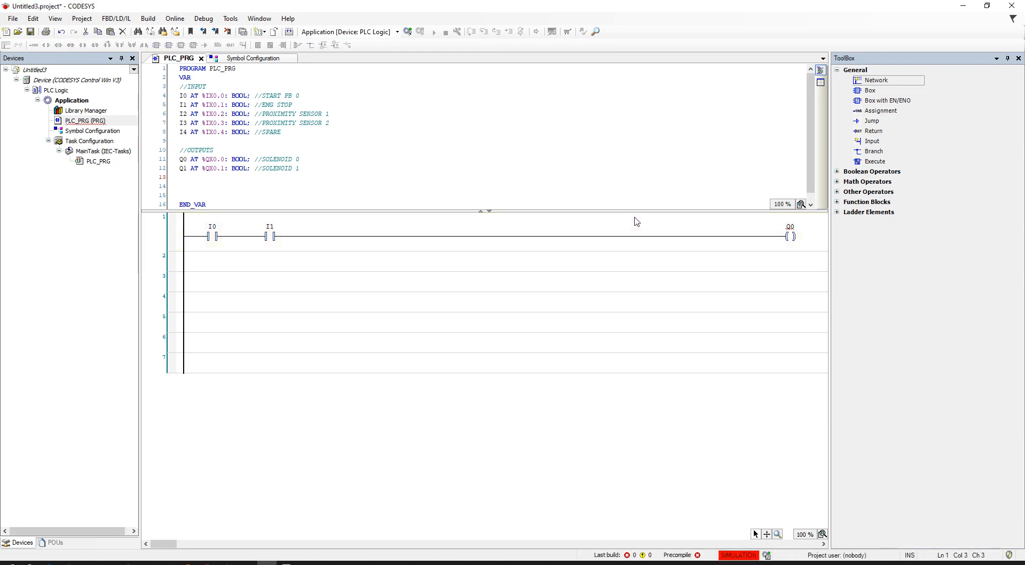
click(220, 244)
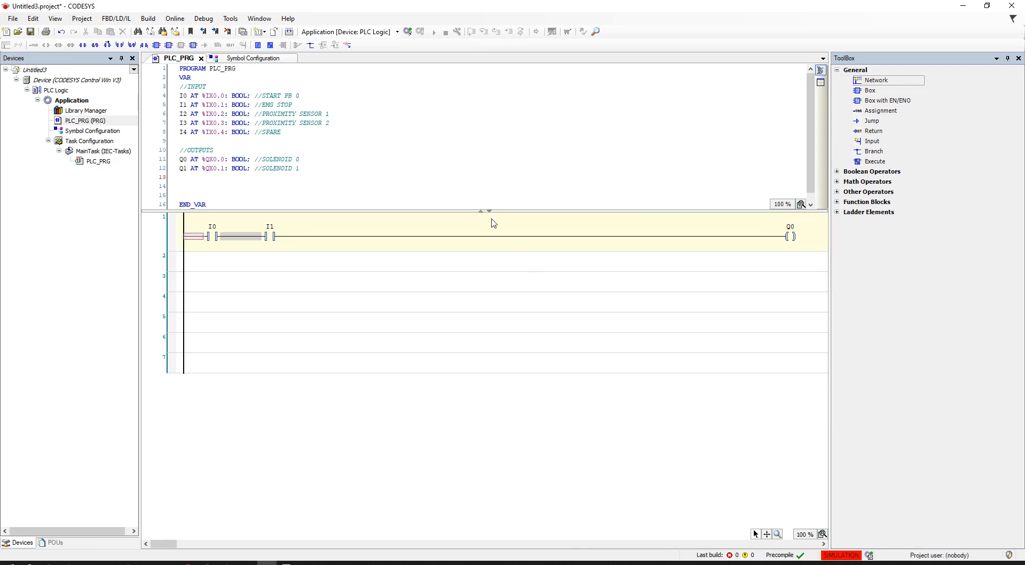
Reassign the network 1 coil to M0 and declare M0 as a BOOL variable in PLC_PRG.
click(792, 227)
click(791, 226)
key(Return)
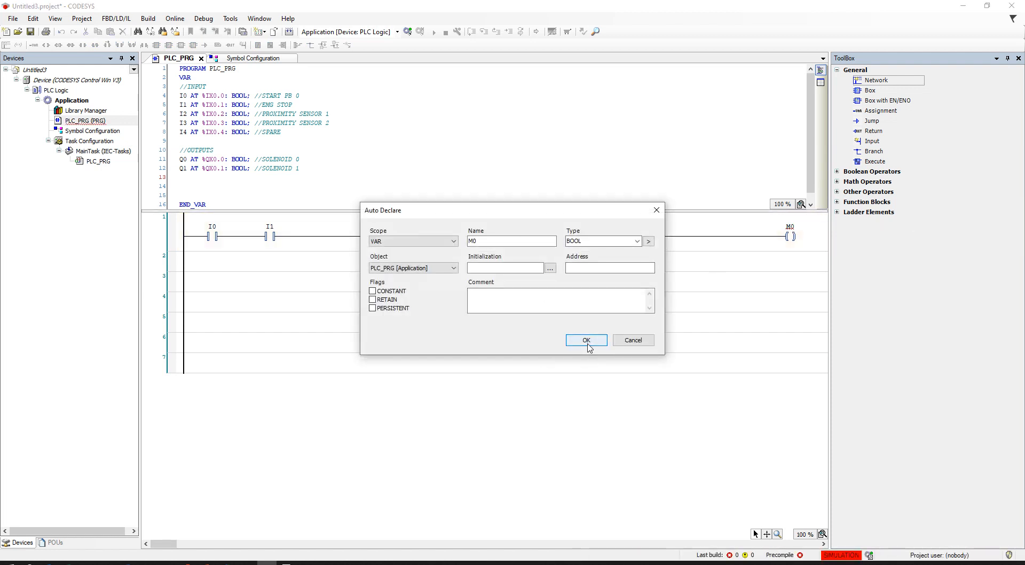
click(586, 341)
Remove two blank lines above the M0 declaration and add a line break after it.
click(203, 187)
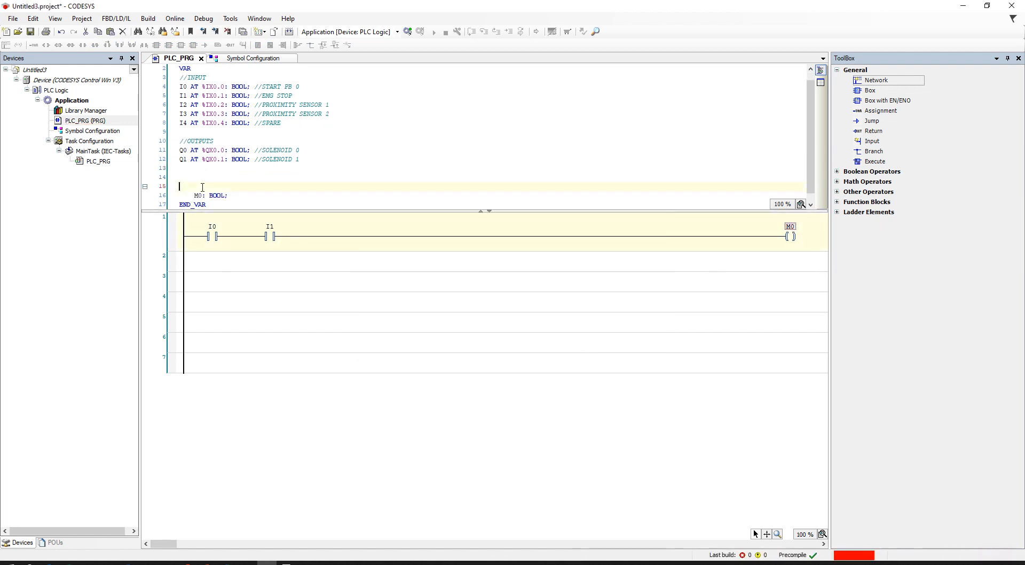
key(BackSpace)
key(BackSpace)
click(240, 185)
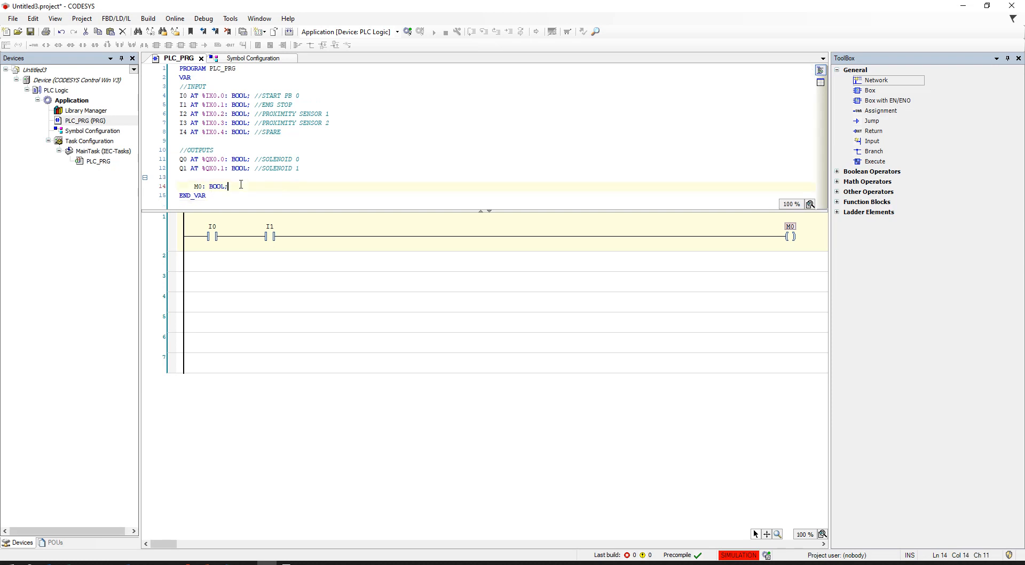
key(Return)
Insert a normally open contact M0 in parallel below the I0 contact in network 1.
click(192, 236)
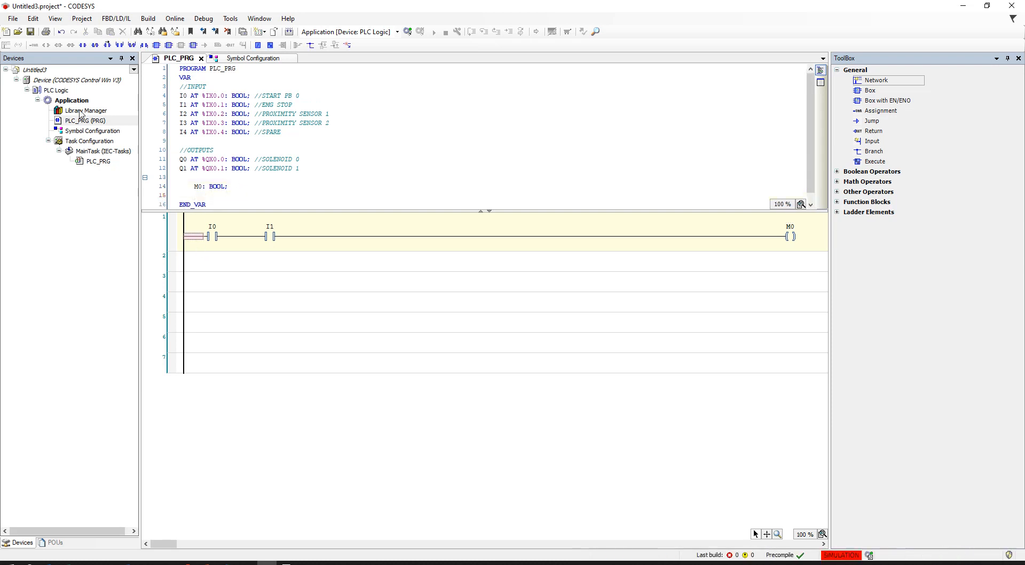
click(119, 45)
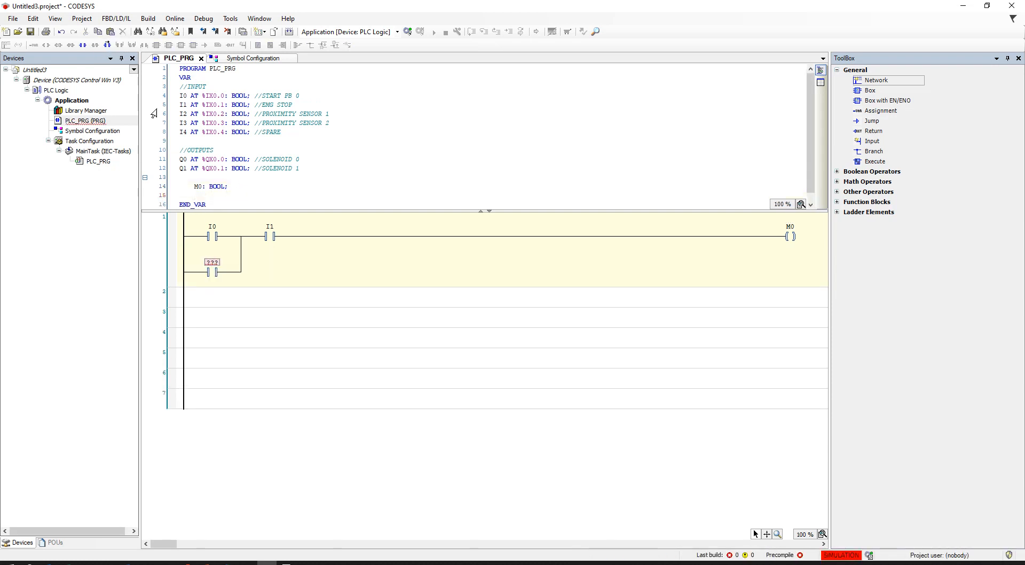
text(M0)
key(Return)
click(270, 228)
click(269, 228)
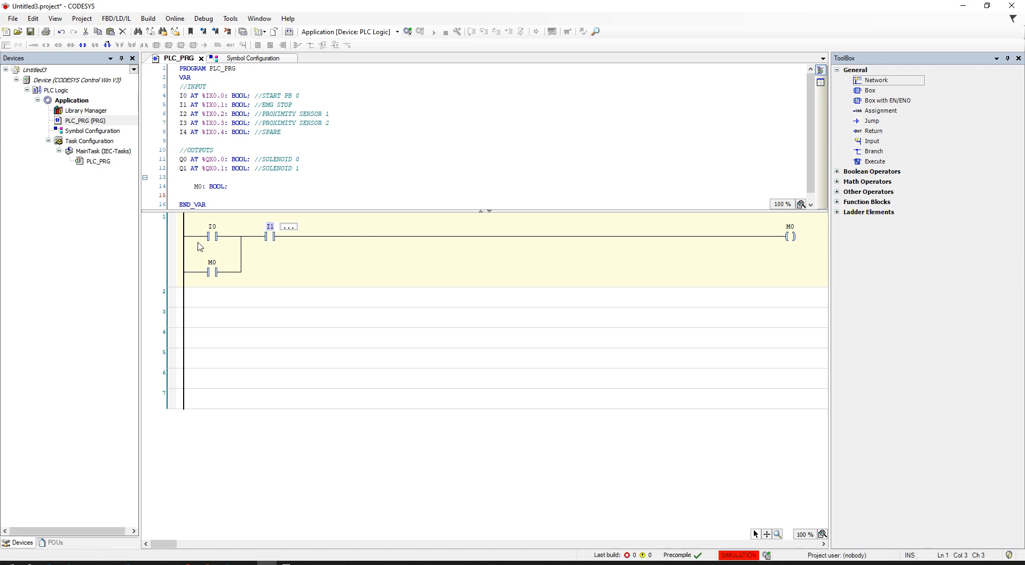
click(272, 239)
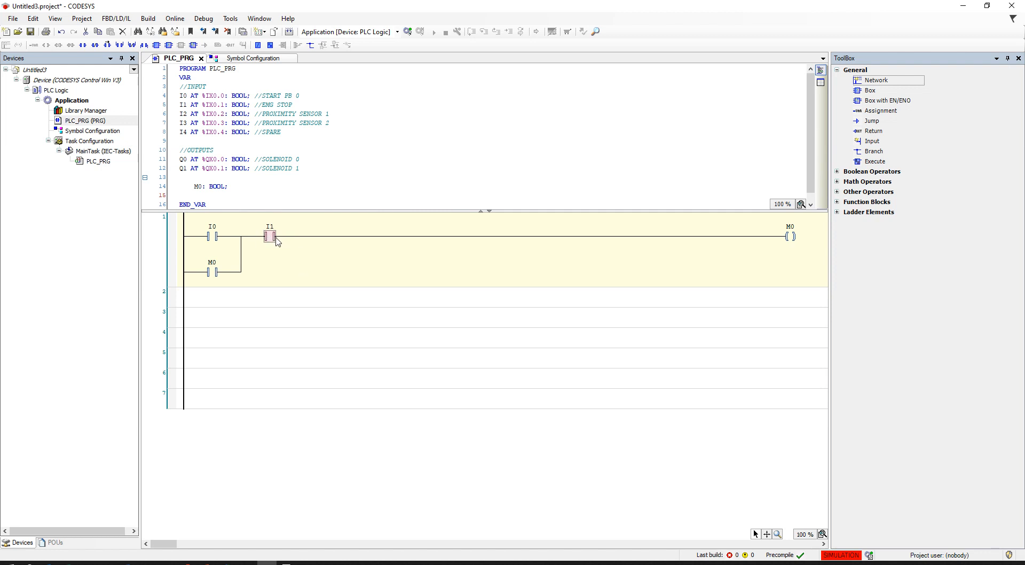
click(250, 224)
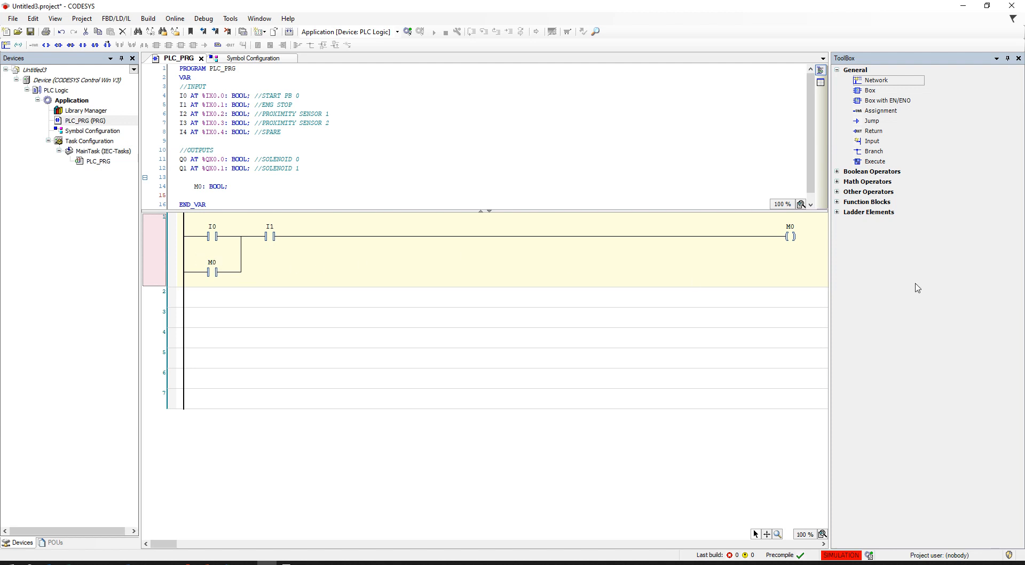
Insert a normally open contact I2 in network 2 and end the rung with a coil assigned to Q0.
click(231, 302)
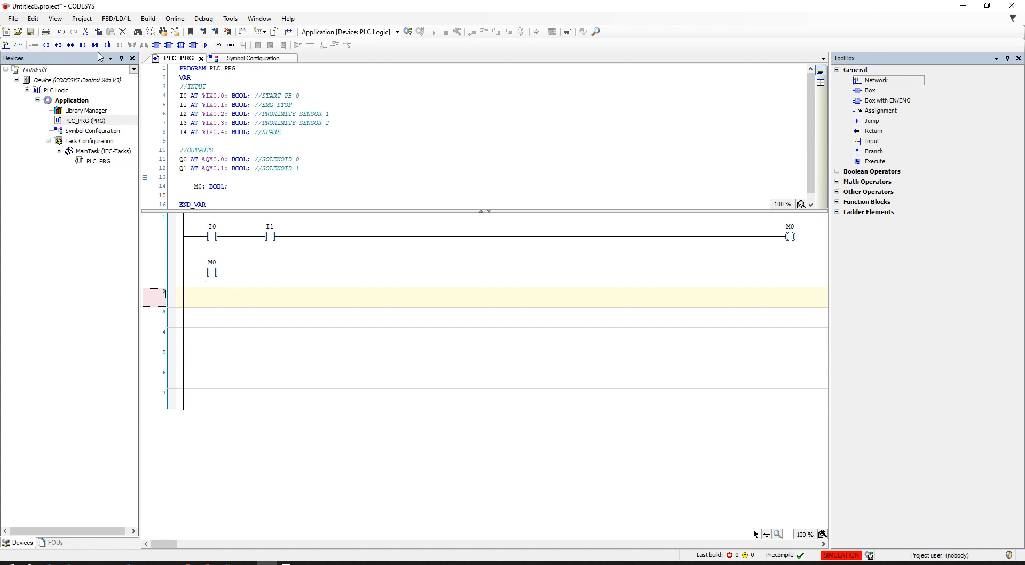
click(70, 45)
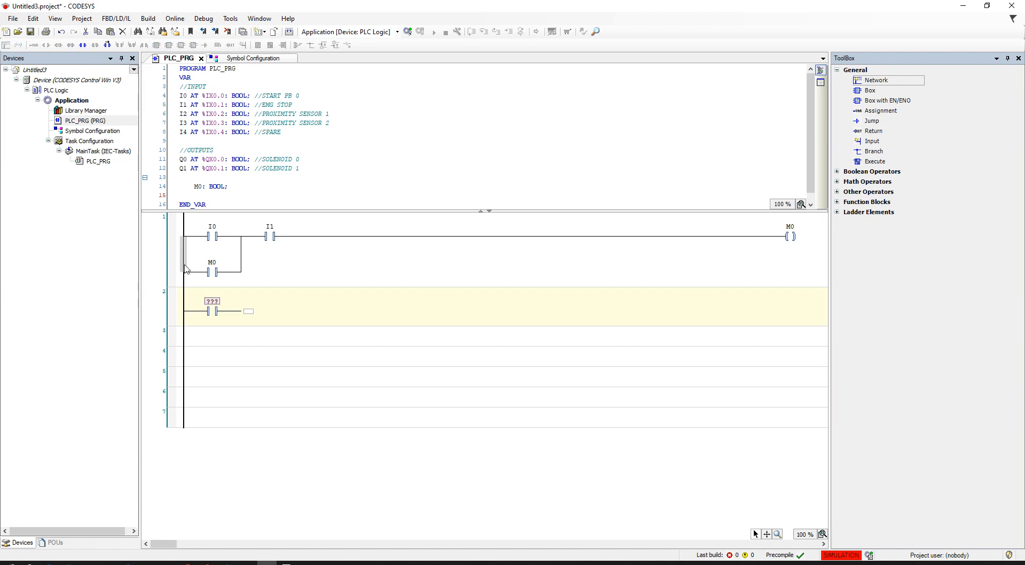
click(212, 302)
text(I)
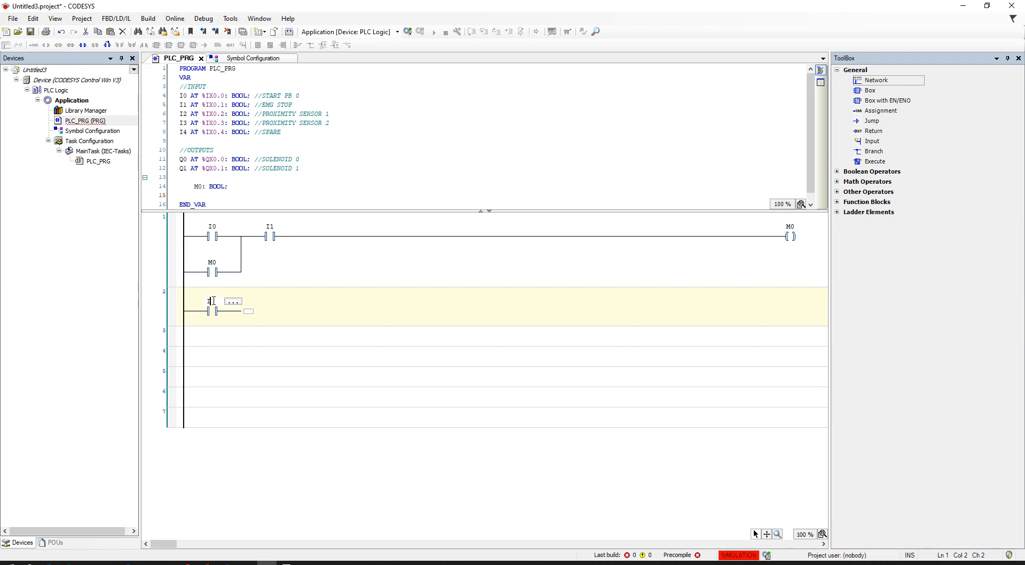
text(2)
key(Return)
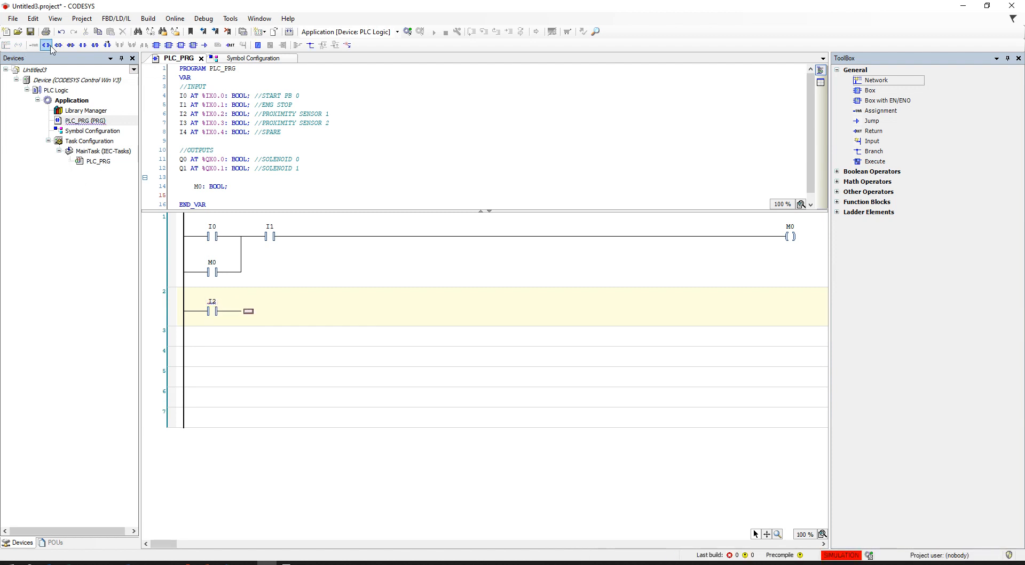
click(51, 47)
text(Q0)
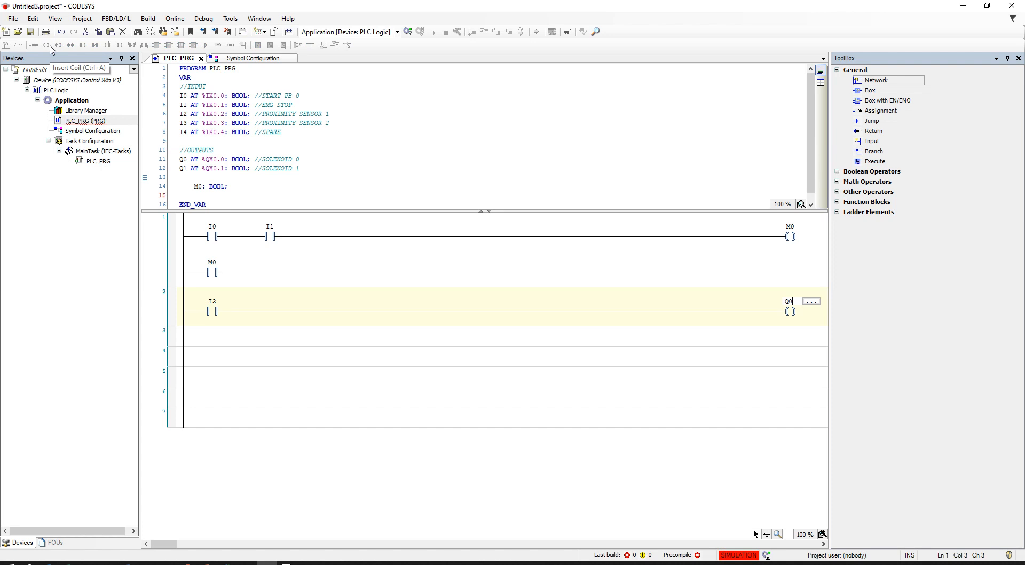
key(Return)
Insert a normally open contact Q0 in parallel below the I2 contact in network 2.
click(193, 312)
click(121, 44)
text(Q)
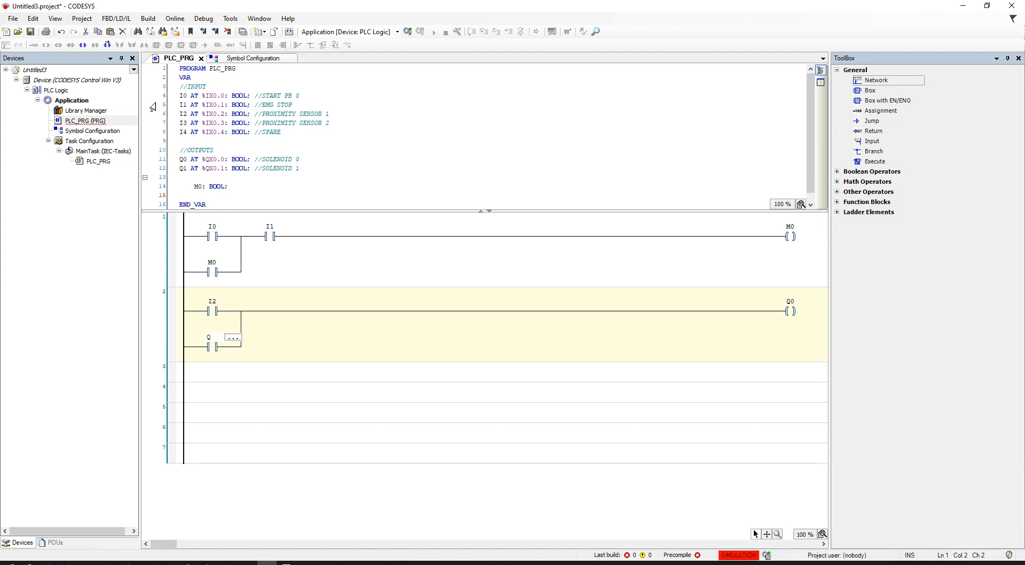
text(0)
key(Return)
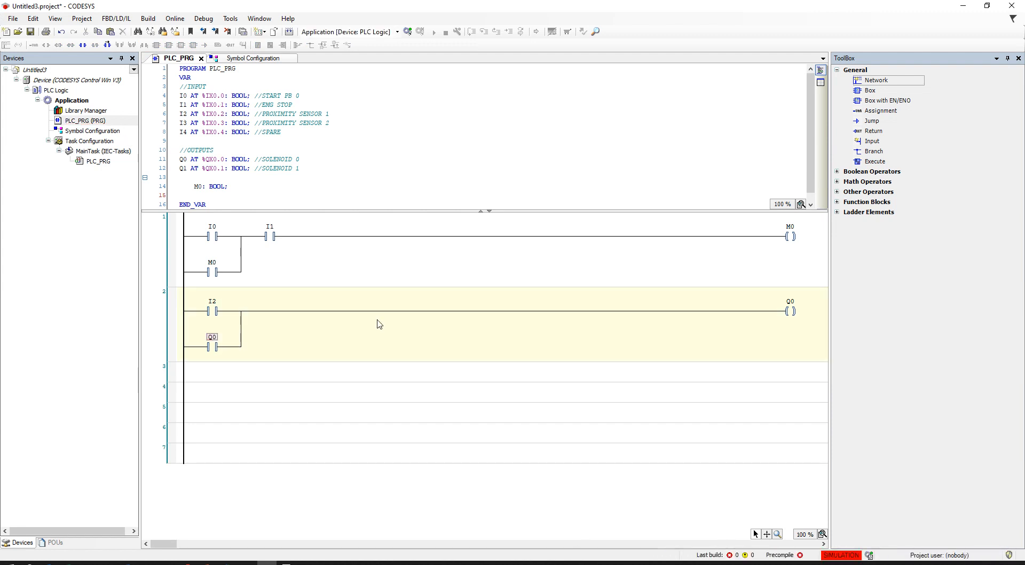
Insert a normally open contact I1 in series between the parallel branch and the Q0 coil in network 2.
click(374, 314)
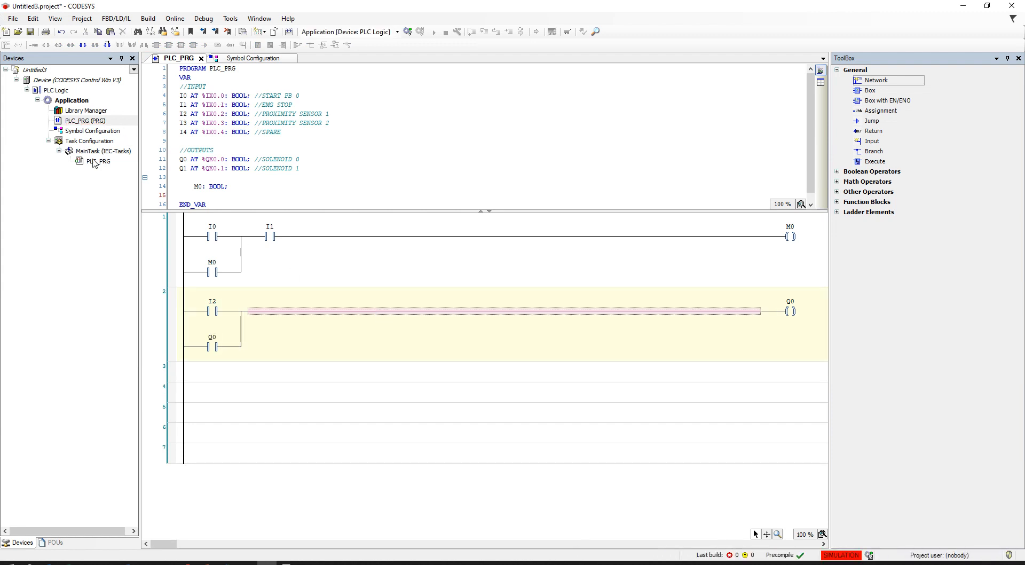
click(83, 45)
text(I1)
key(Return)
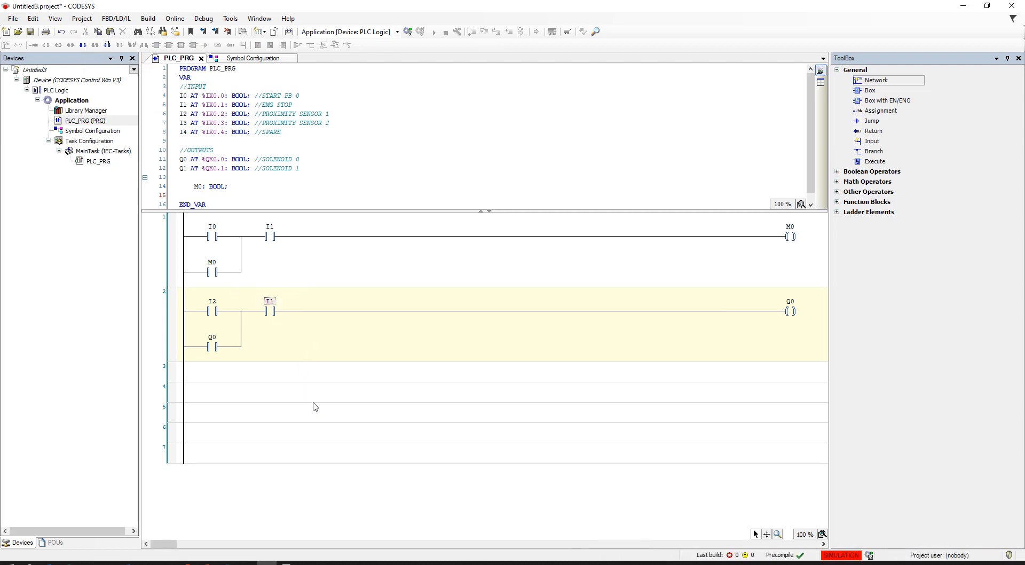
click(307, 408)
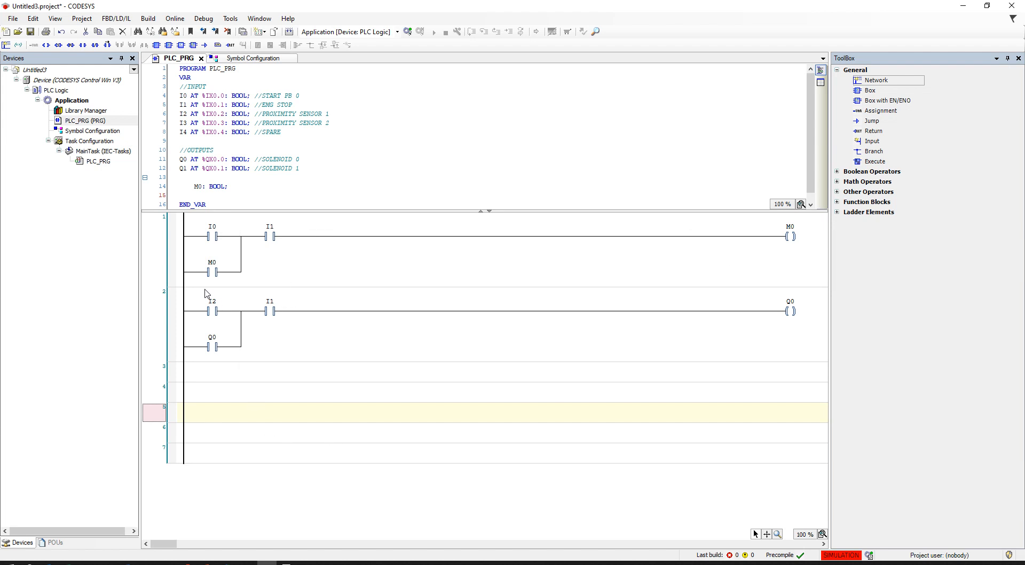
Examine the circuit on the SOLUTION slide in PowerPoint and return to the maximized CODESYS window.
drag(662, 5, 500, 160)
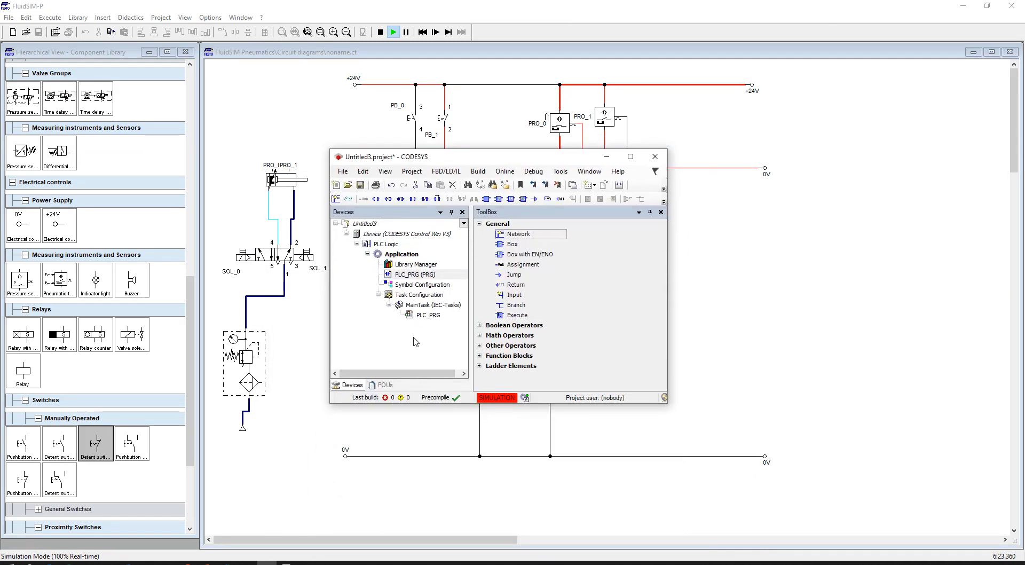
click(207, 562)
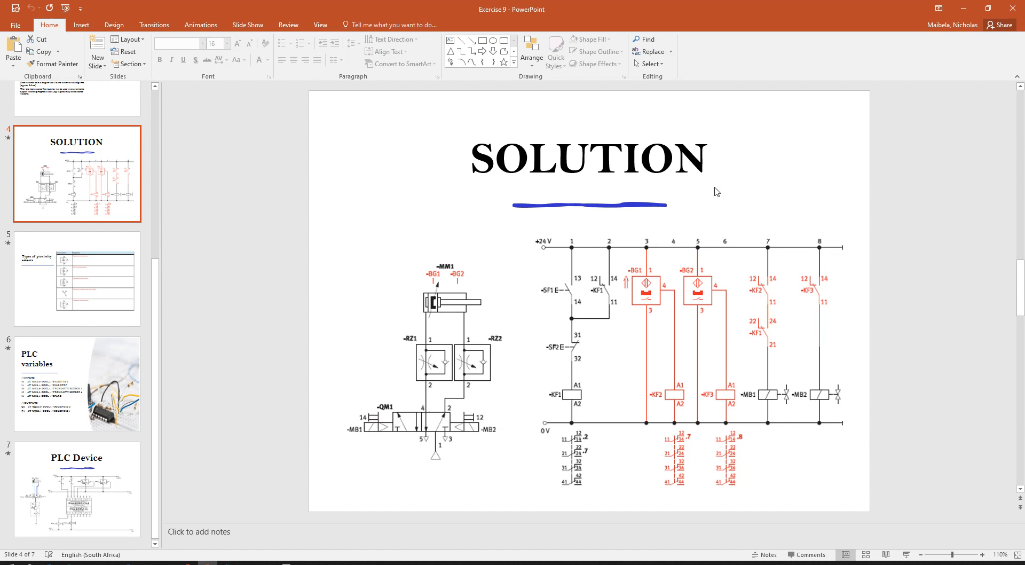
click(964, 8)
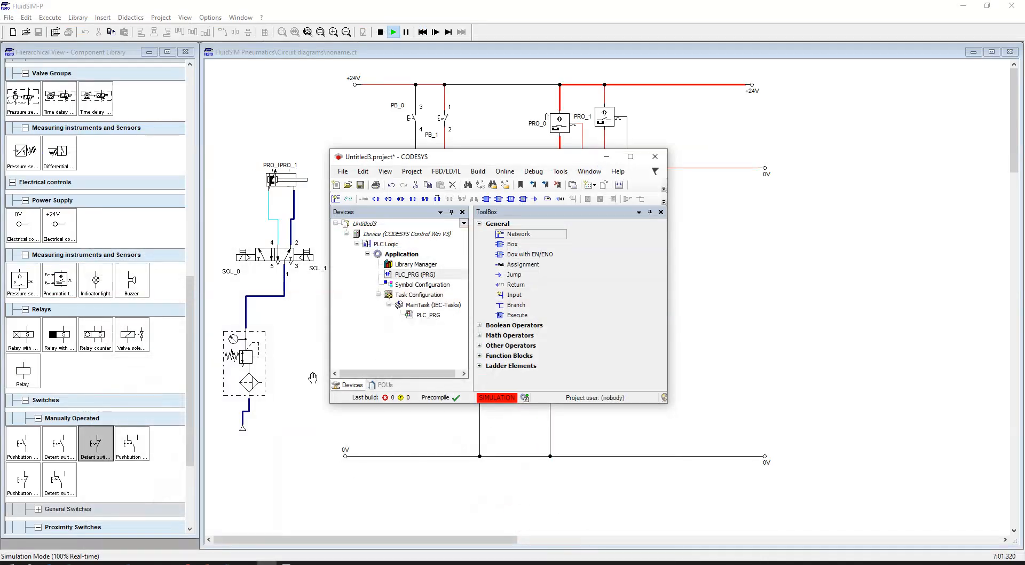
click(630, 157)
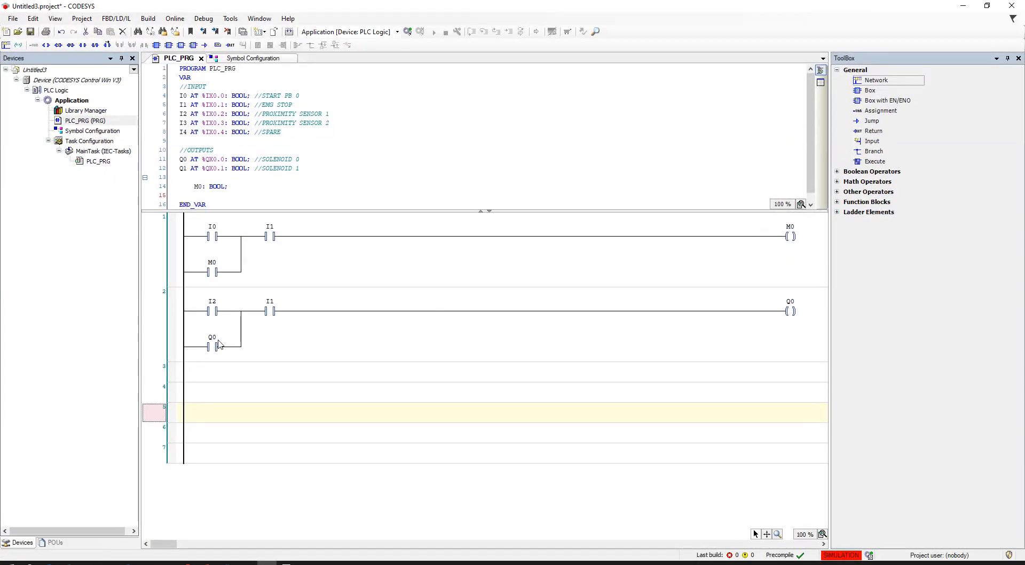
Insert a normally open contact M0 in series right after I2, inside the parallel branch of network 2.
click(227, 312)
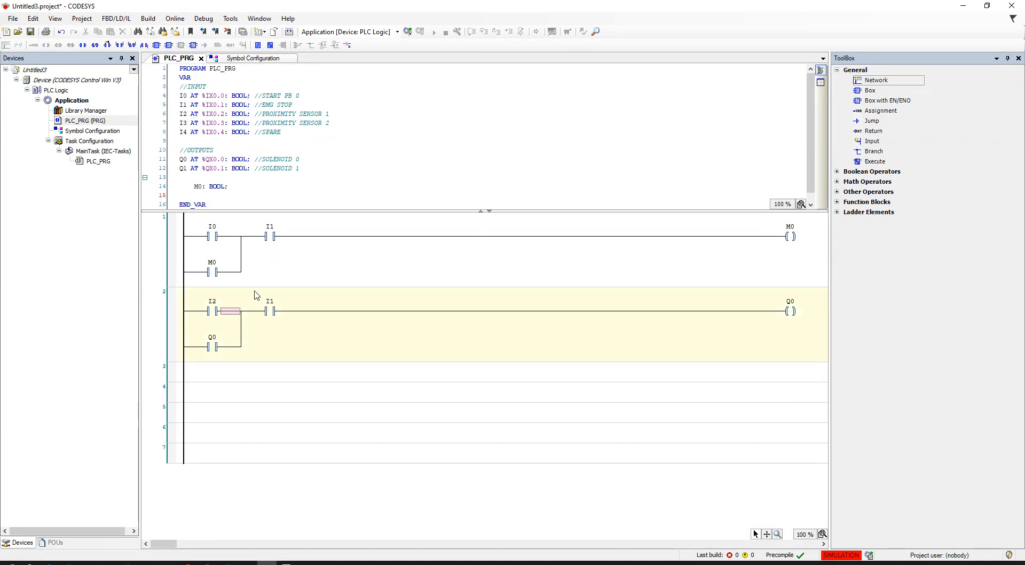
click(82, 44)
text(M0)
key(Return)
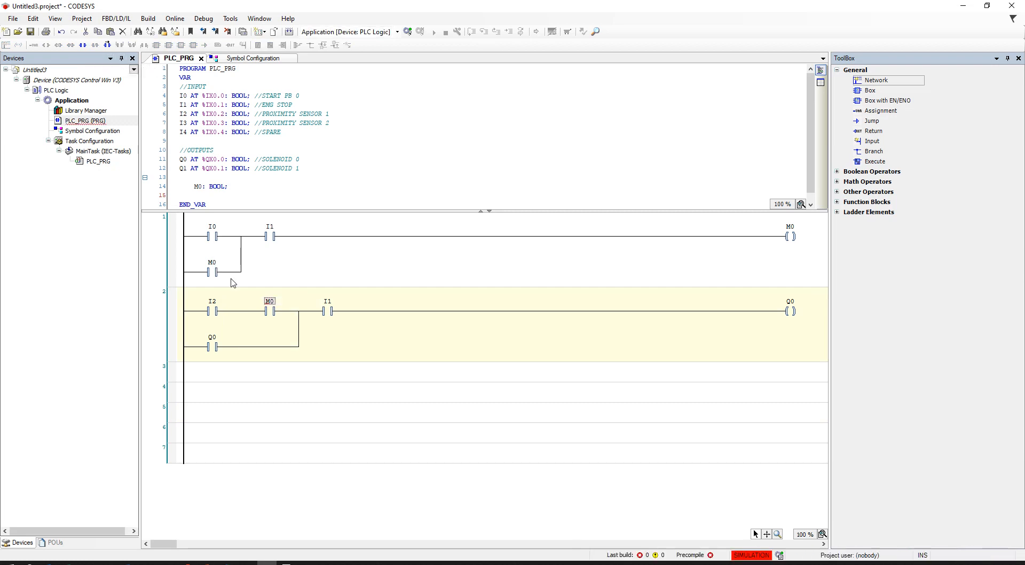
click(323, 420)
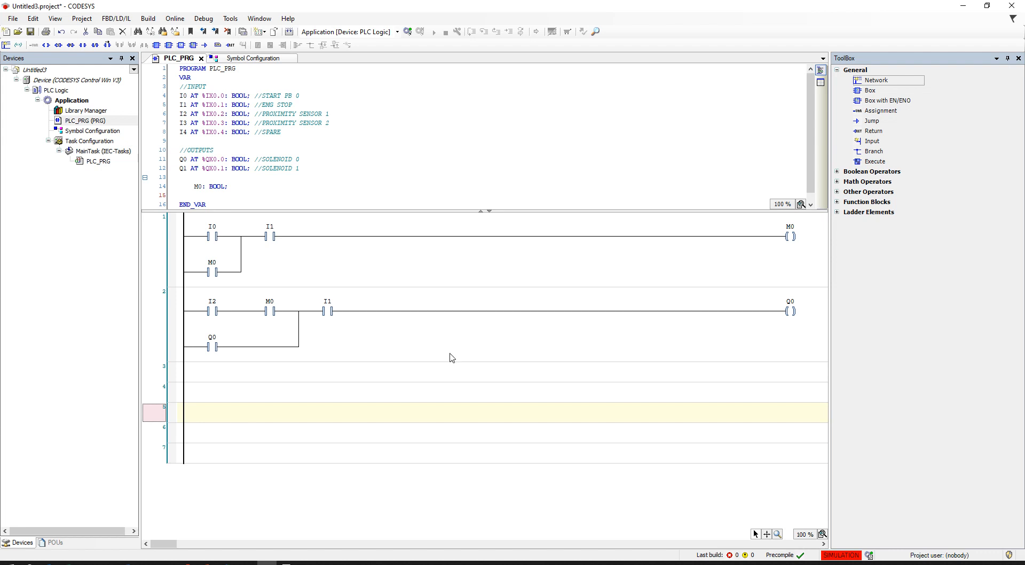
Insert a normally open contact I3 in network 3 and end the rung with a coil assigned to Q1.
click(209, 379)
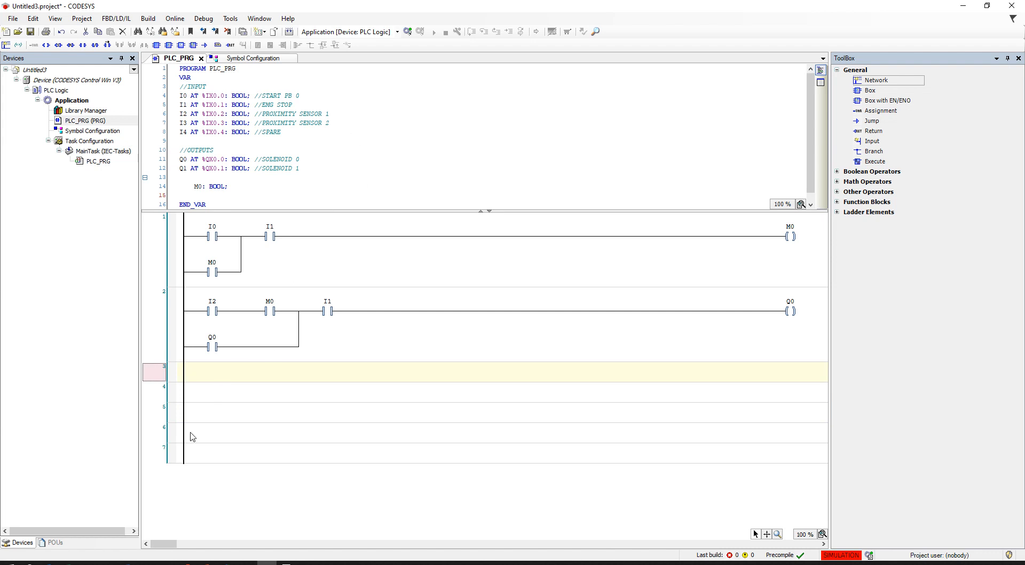
click(82, 44)
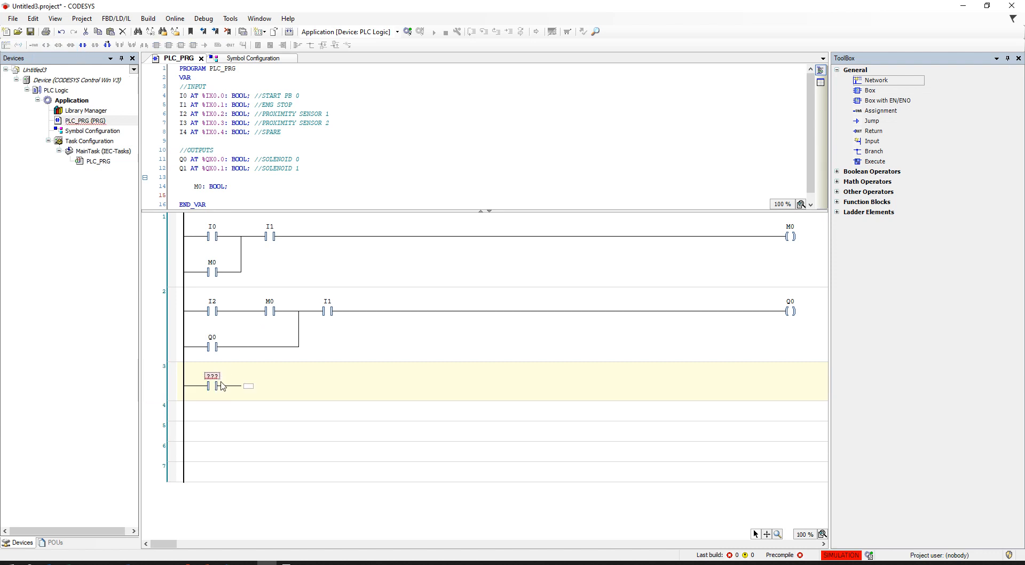
text(I3)
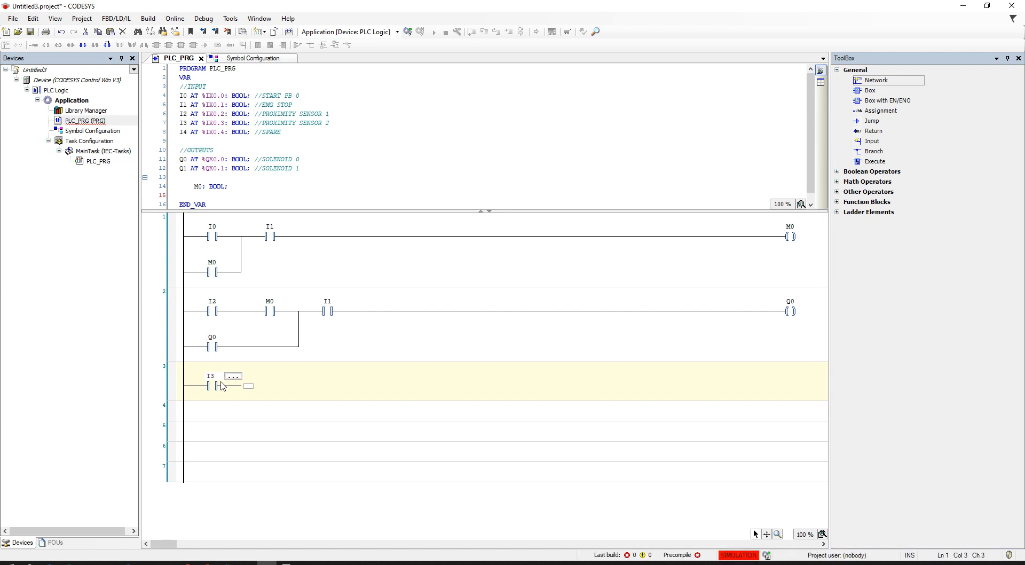
click(249, 387)
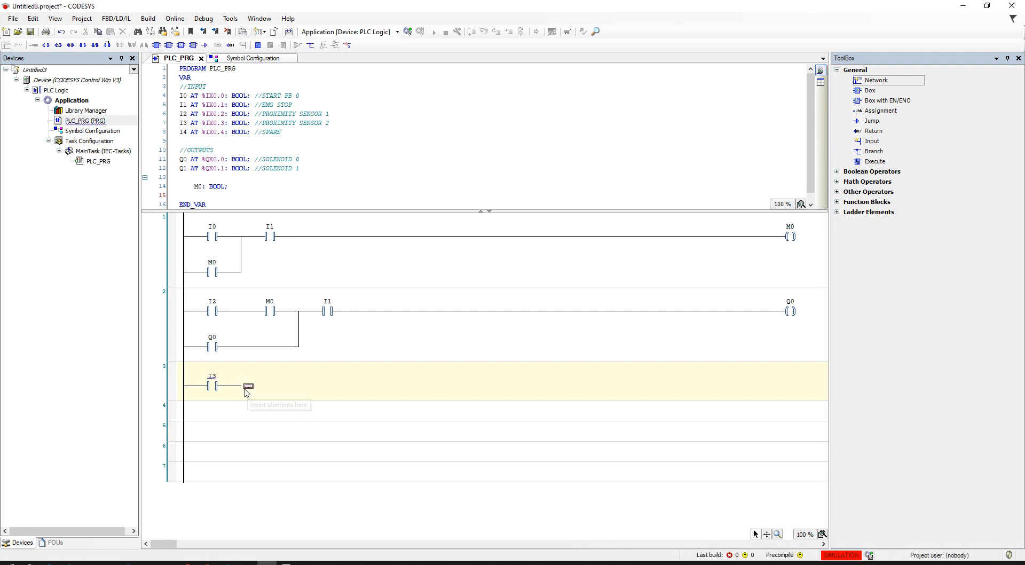
click(46, 46)
text(Q1)
key(Return)
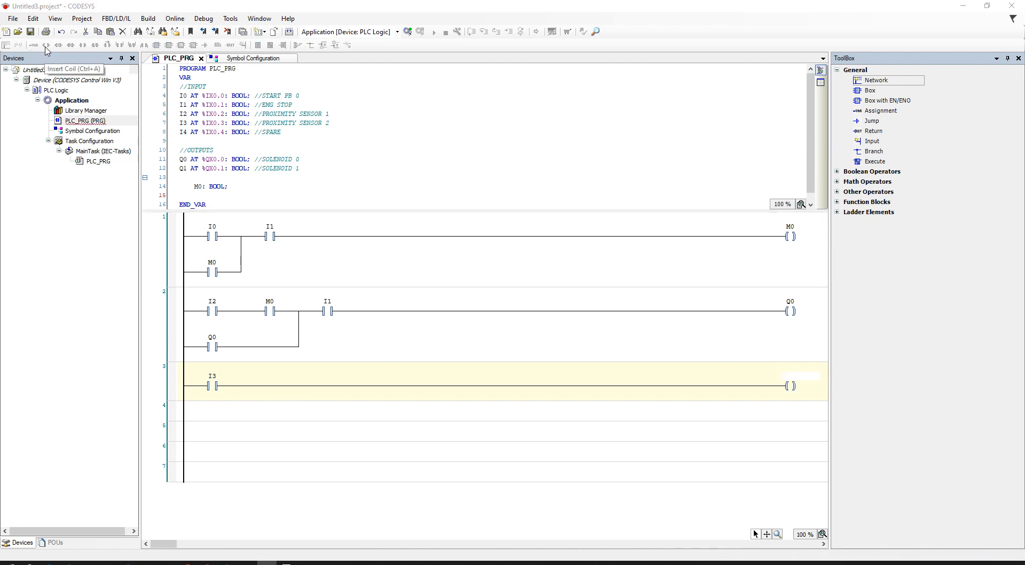
Insert a normally open contact Q1 in parallel below I3 in network 3 and select the line after the branch.
click(195, 386)
click(95, 45)
text(Q1)
key(Return)
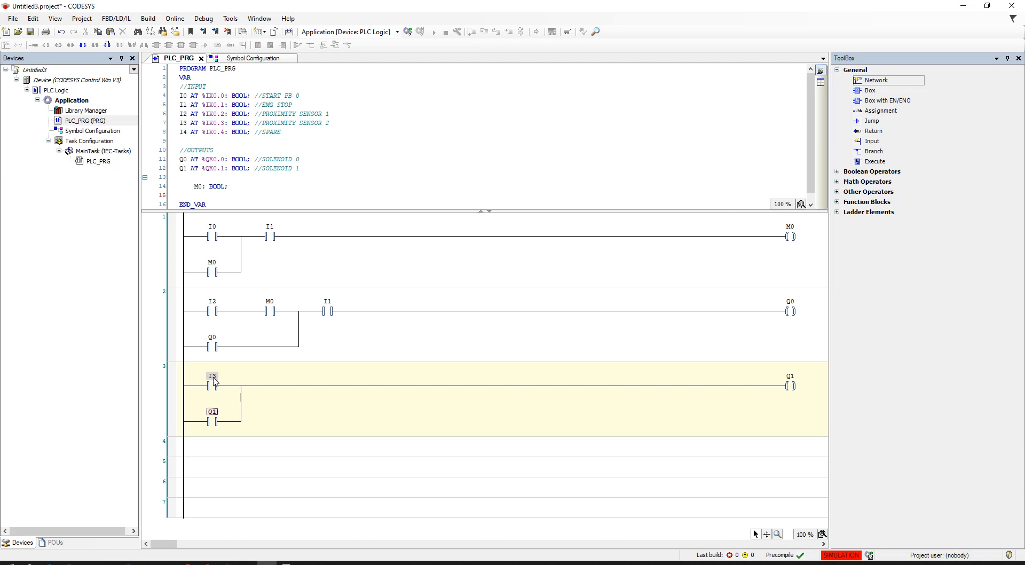
click(339, 386)
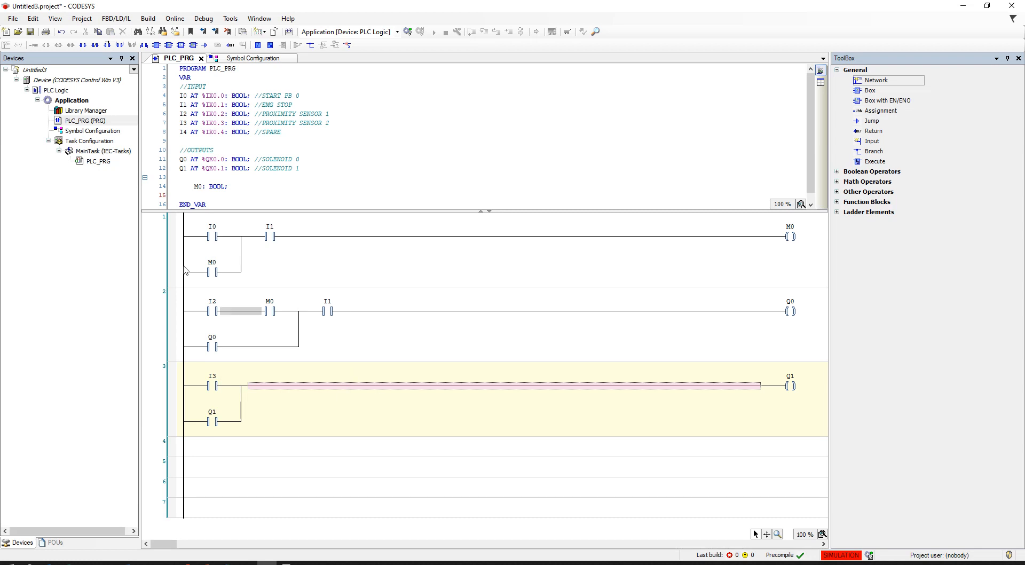
Insert a normally open contact I1 in series right after the parallel branch in network 3.
click(82, 45)
text(I1)
key(Return)
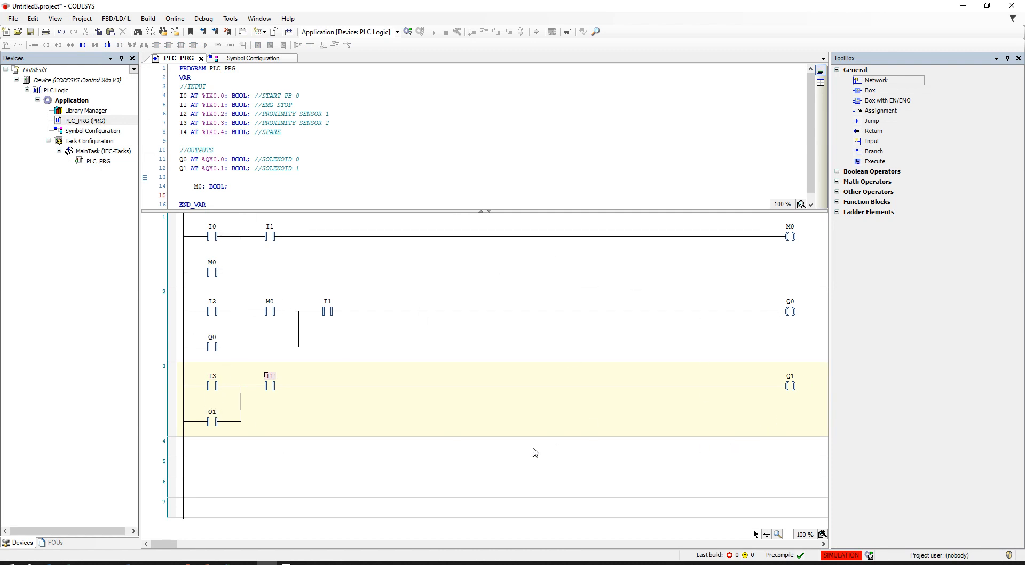
Switch to FluidSIM to examine the sensor and solenoid wiring of the circuit, and return to CODESYS.
click(249, 341)
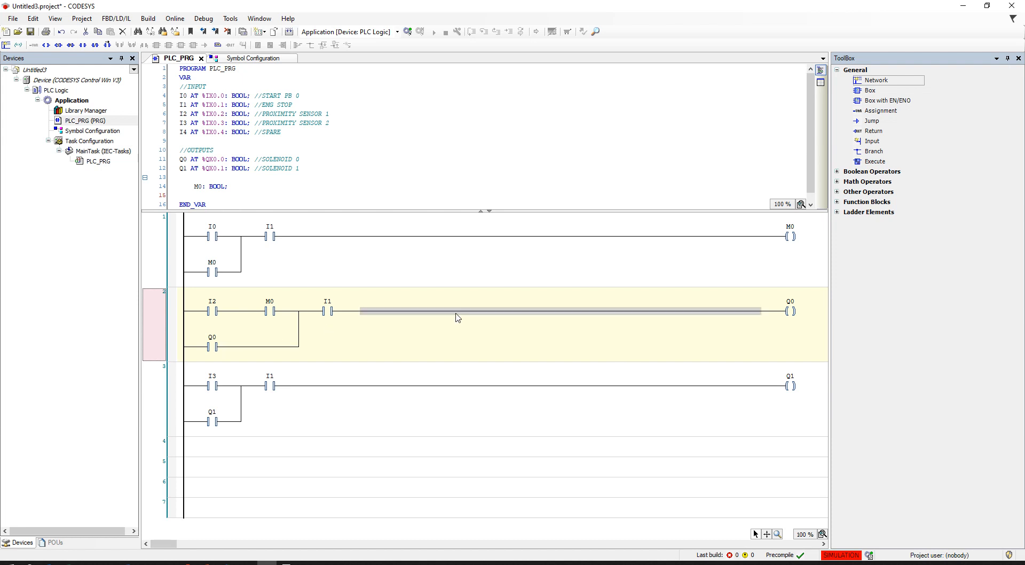
click(287, 563)
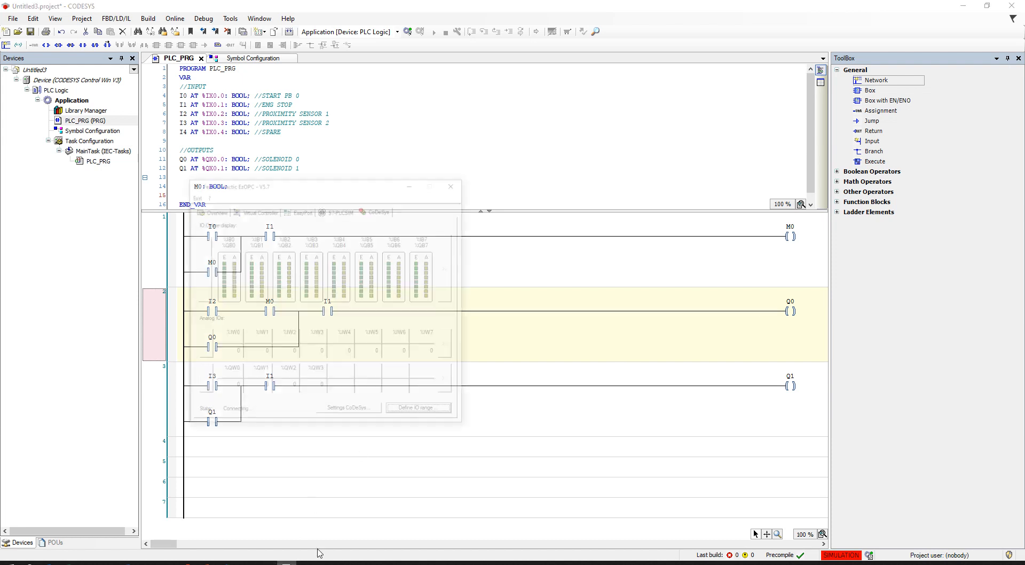
click(287, 564)
click(248, 564)
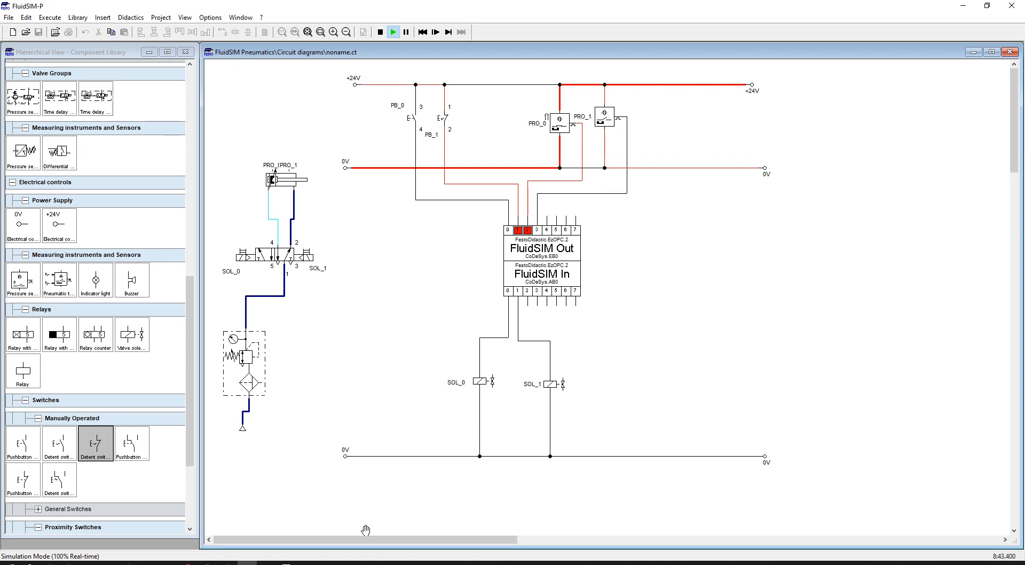
click(267, 563)
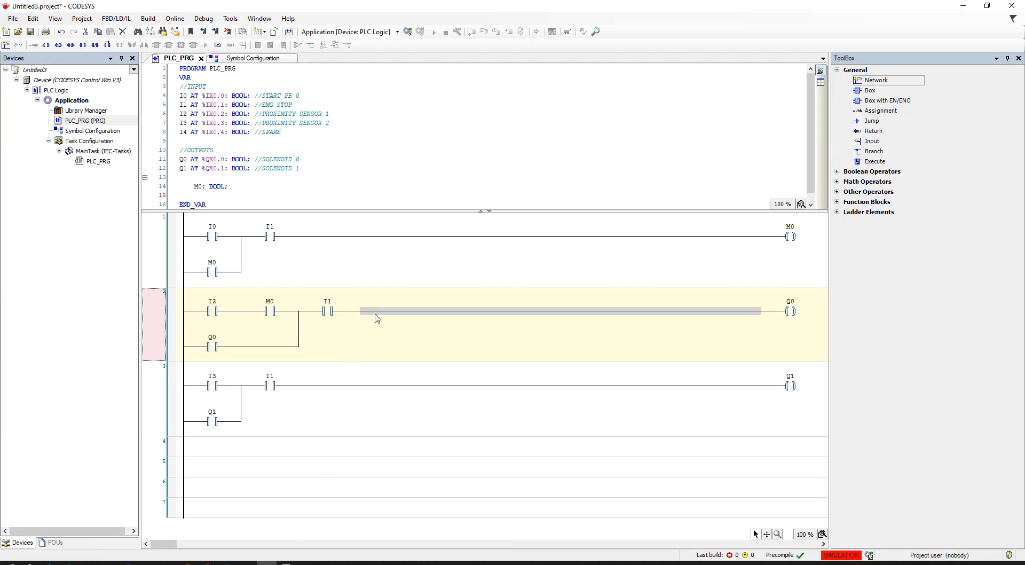
Insert a normally closed contact I3 in series after I1 in network 2.
click(415, 313)
key(ctrl+g)
text(I3)
key(Return)
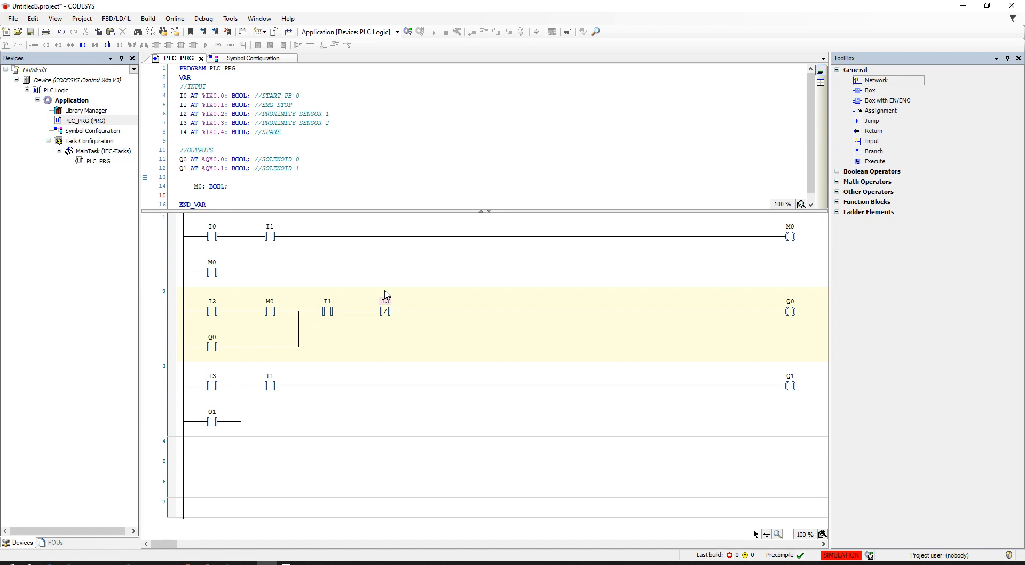
Insert a normally closed contact I2 in series after I1 in network 3.
double_click(534, 5)
drag(563, 170, 513, 1)
click(381, 386)
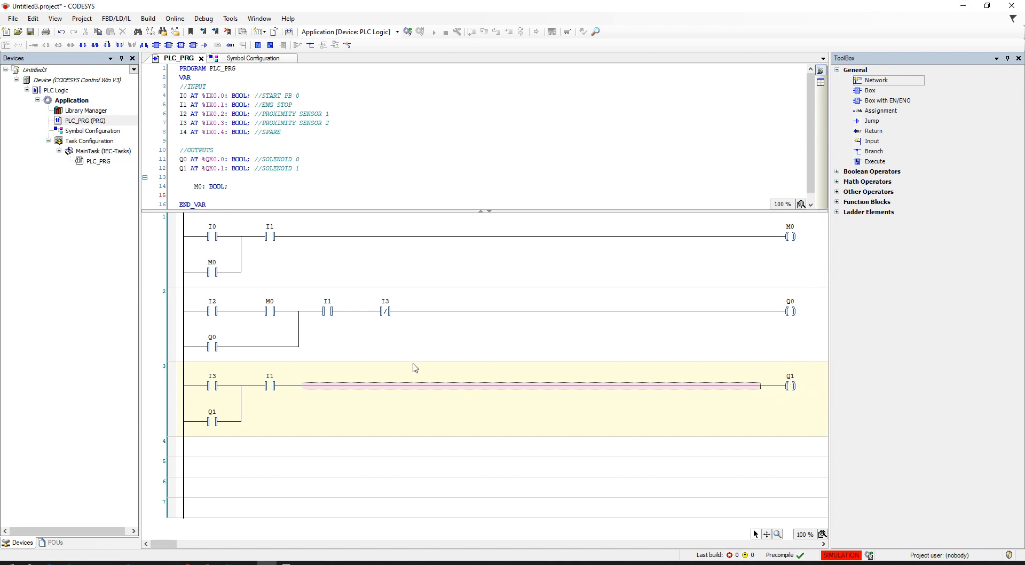
click(95, 46)
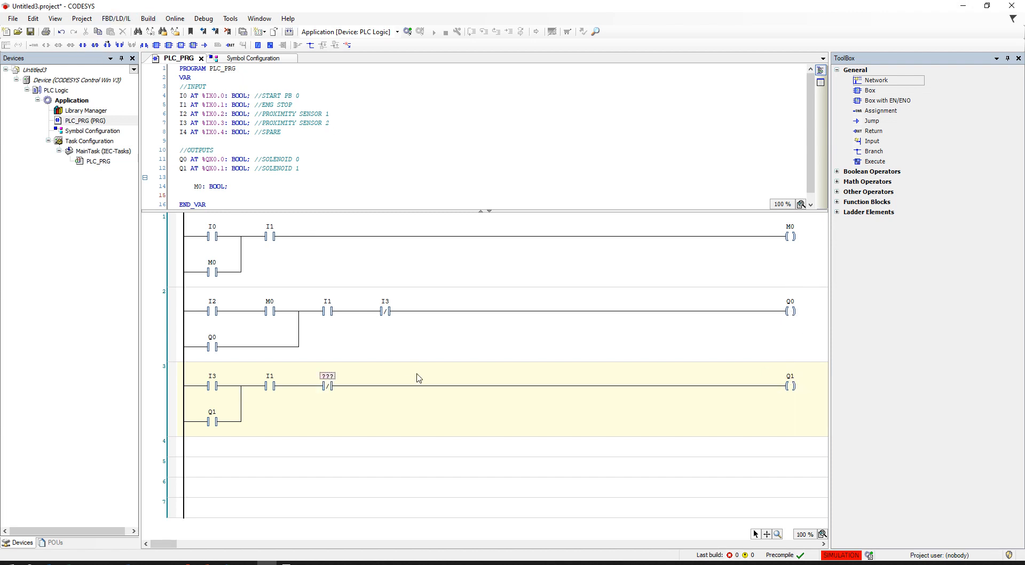
text(I2)
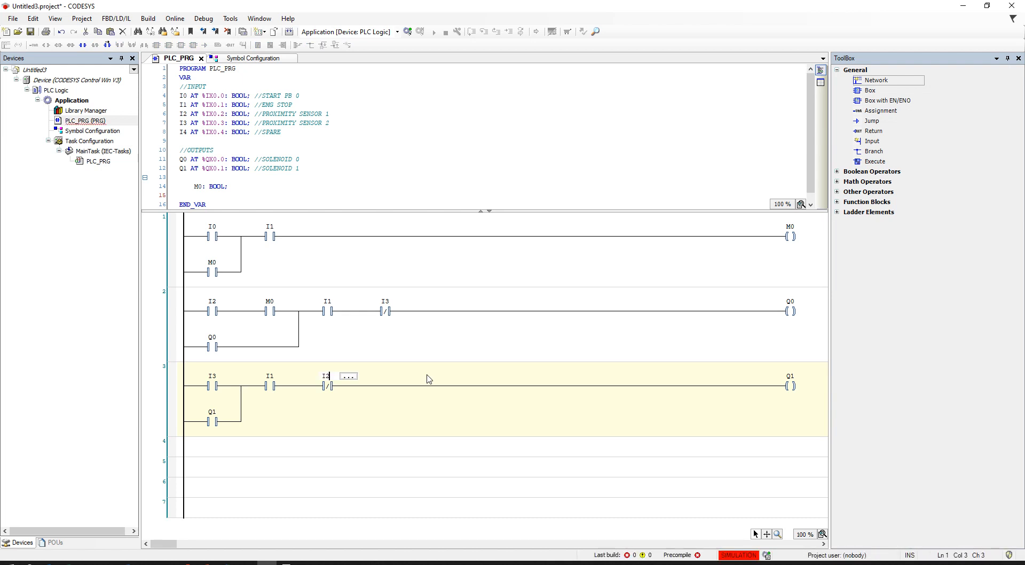
key(Return)
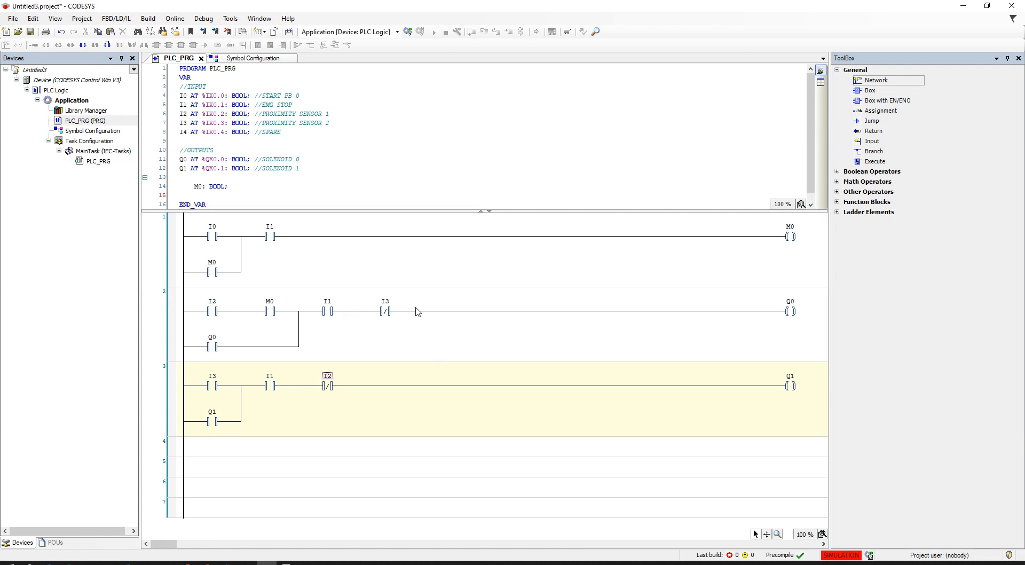
click(427, 329)
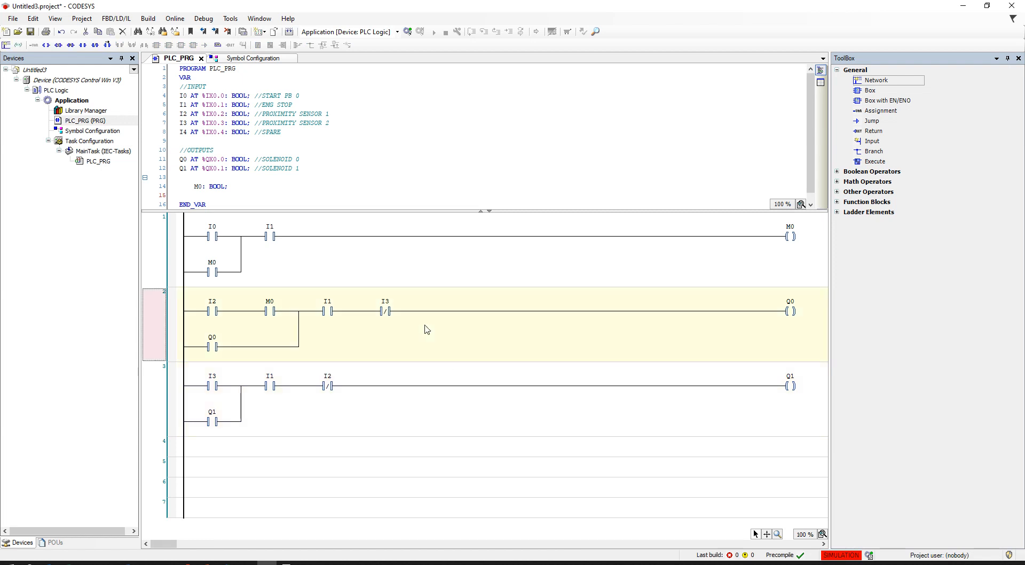
click(437, 410)
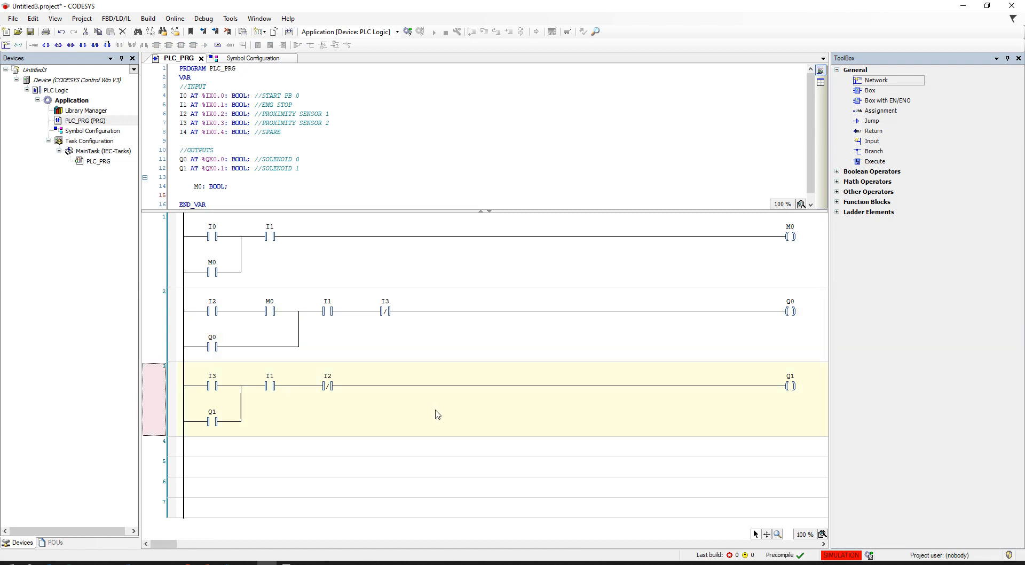
click(497, 271)
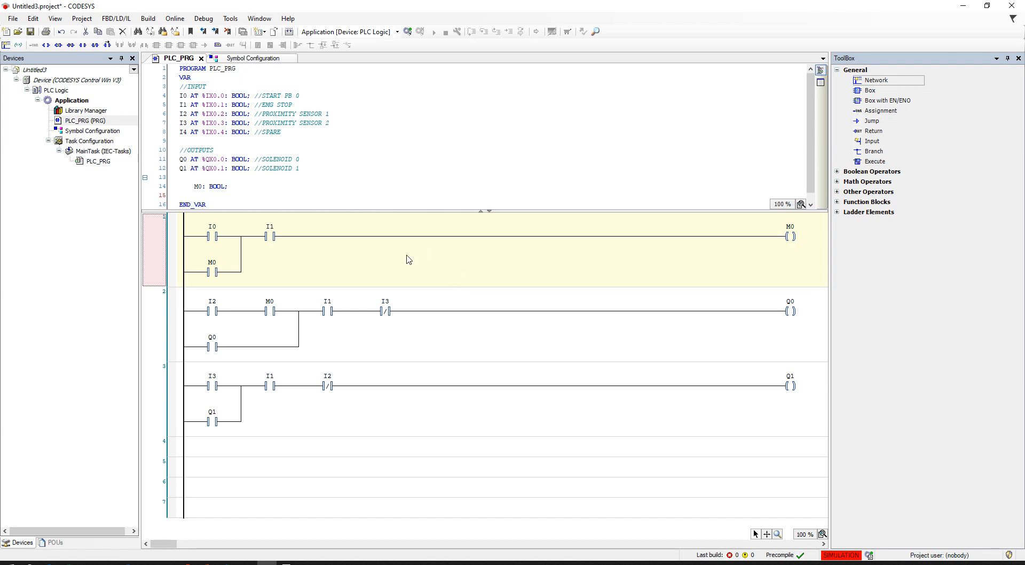
Build the project in Symbol Configuration, include the symbols of Constants, IoConfig_Globals and PLC_PRG, and build again.
click(242, 58)
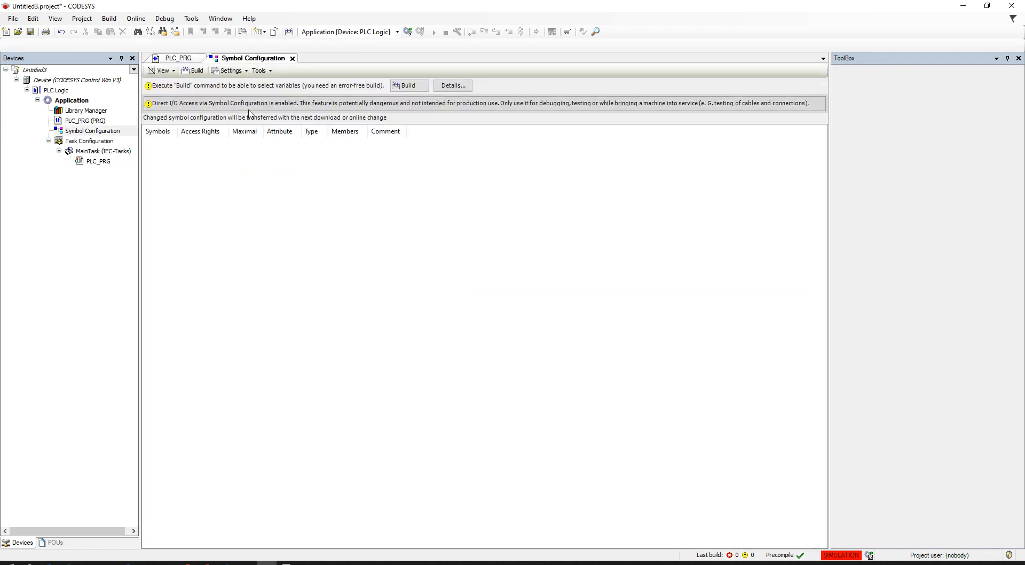
click(195, 71)
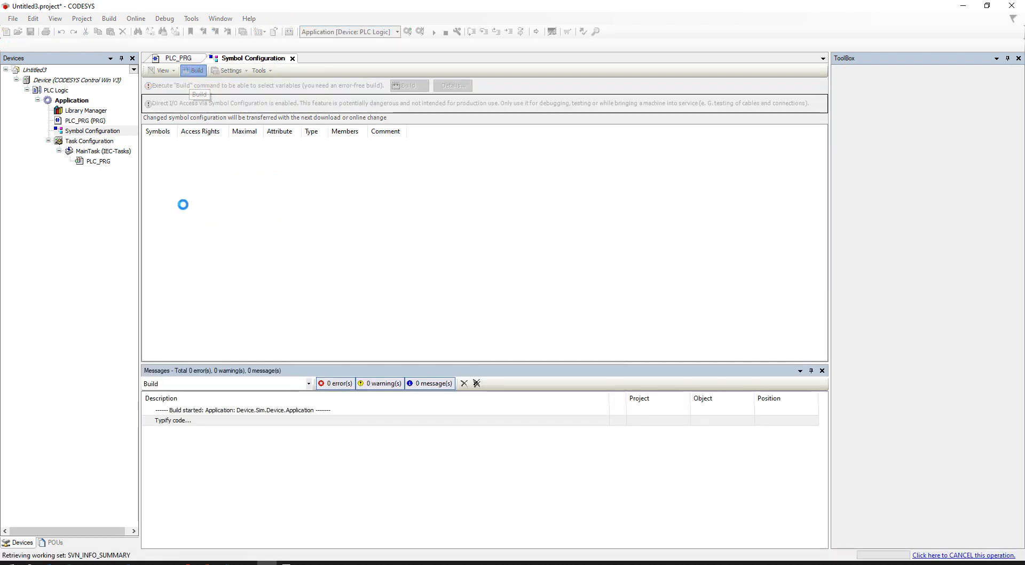
click(157, 127)
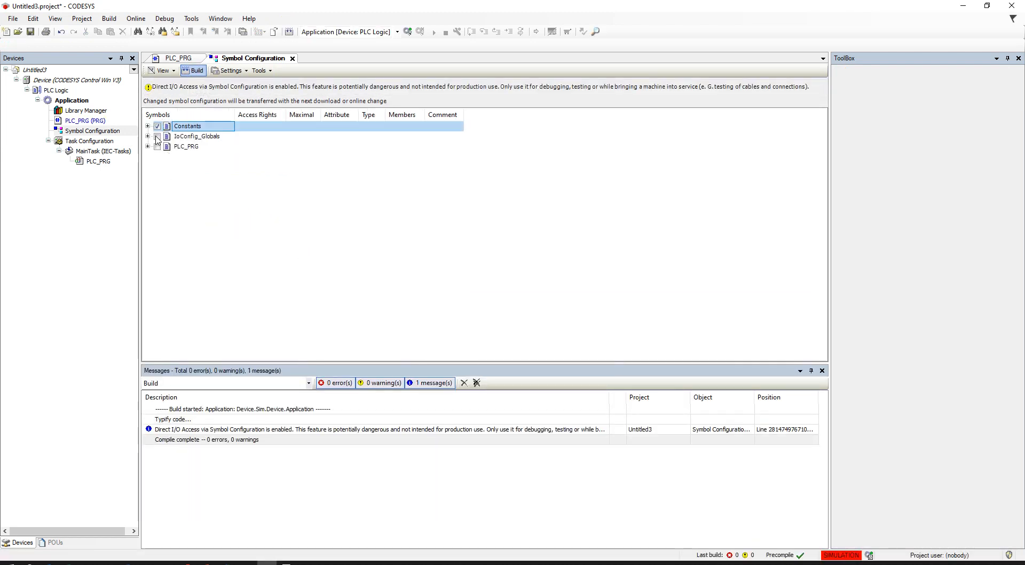
click(158, 136)
click(157, 163)
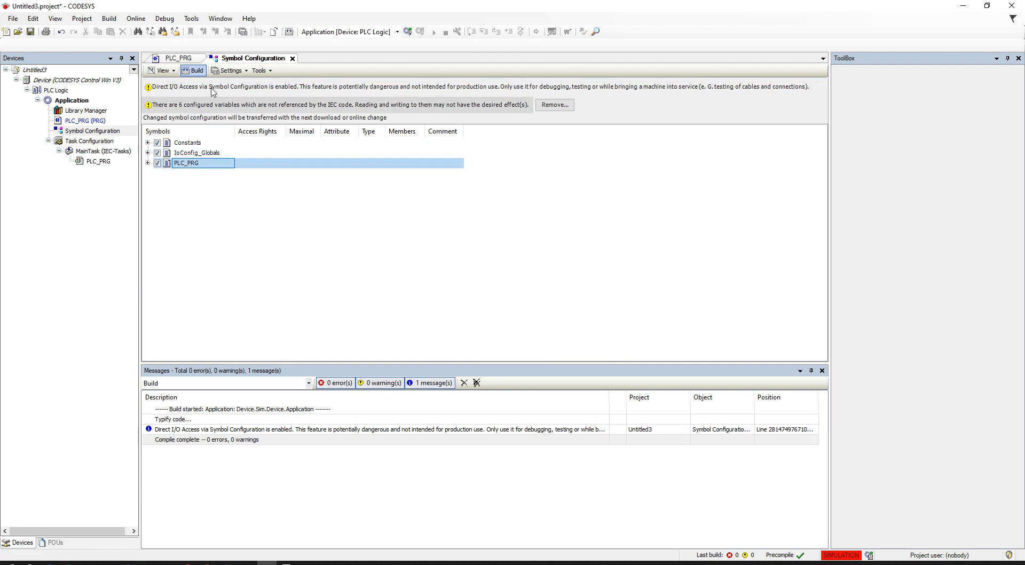
click(196, 72)
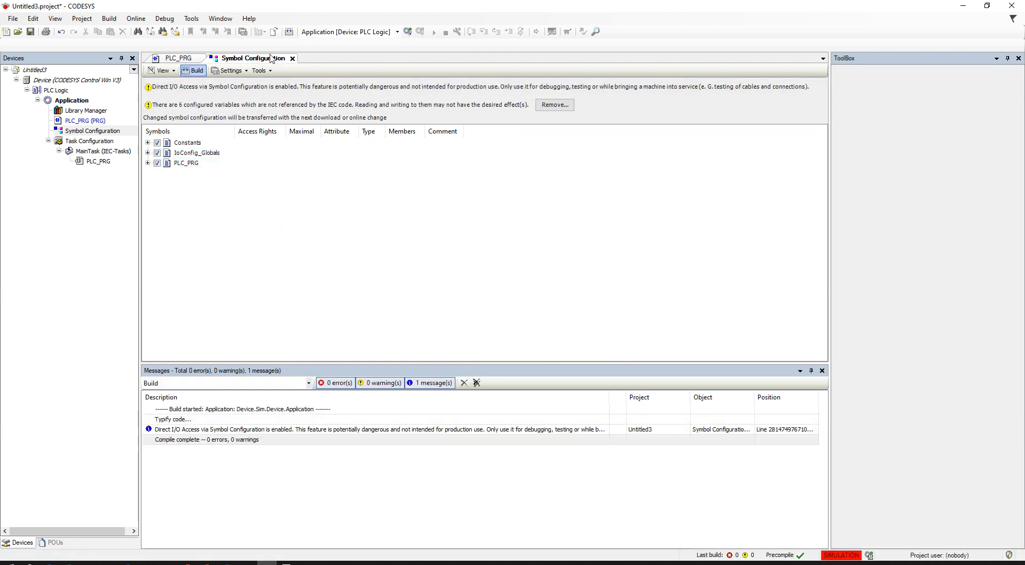
Log in to the device, create and download the application, start it and display PLC_PRG online.
click(407, 31)
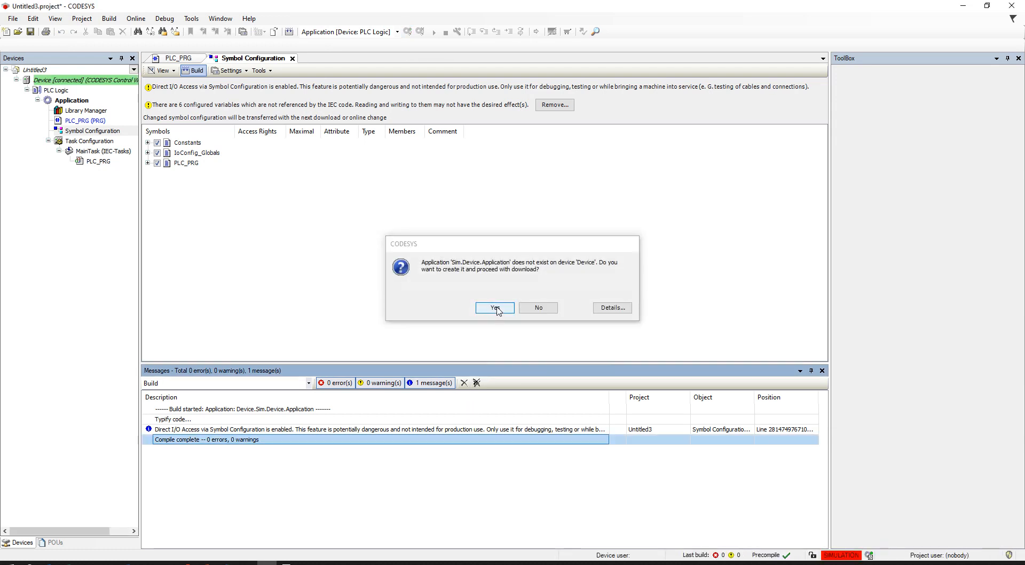
click(491, 307)
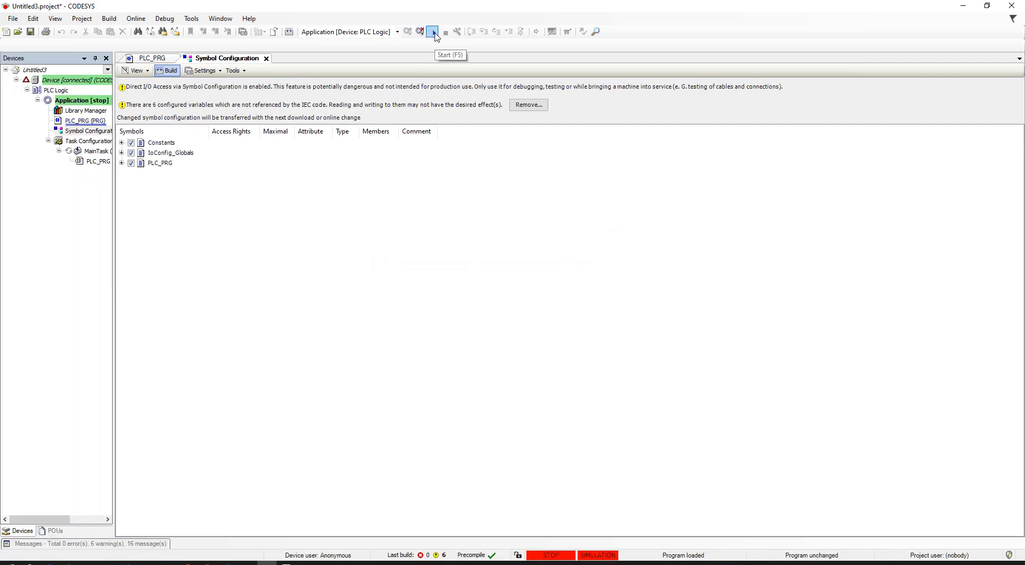
click(434, 34)
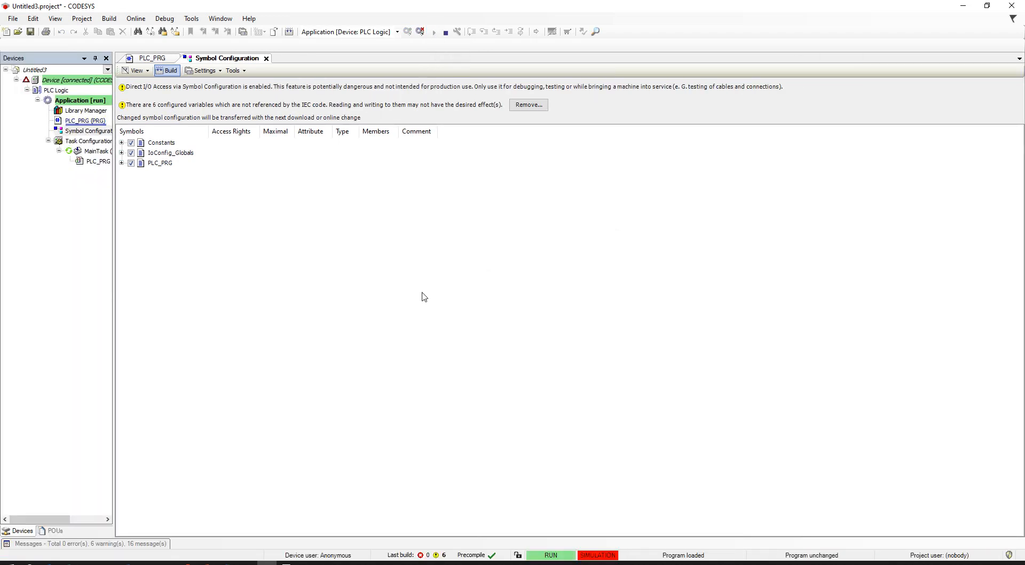
click(153, 59)
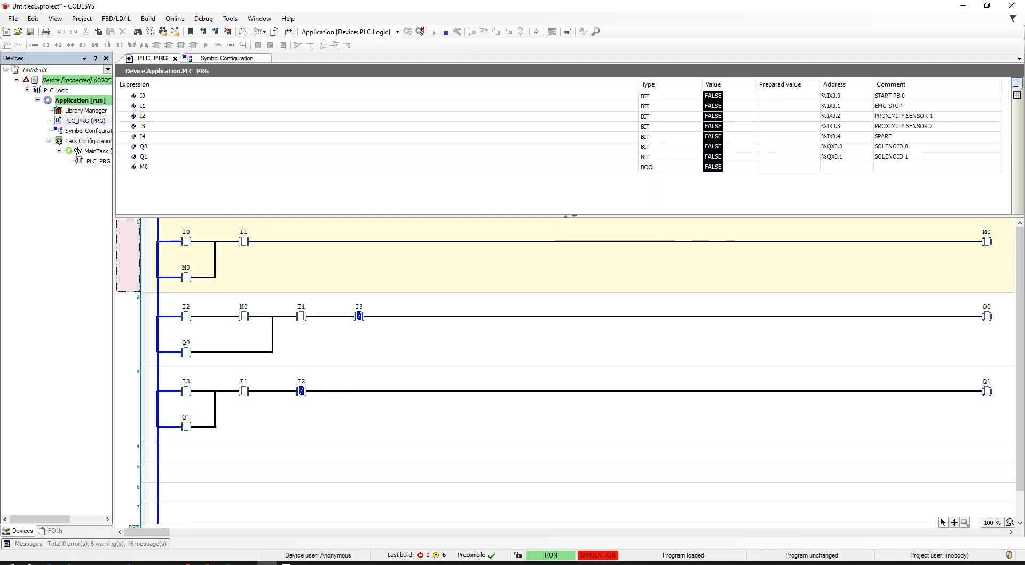
Check the data flow and device connection states in the EzOPC overview.
click(247, 563)
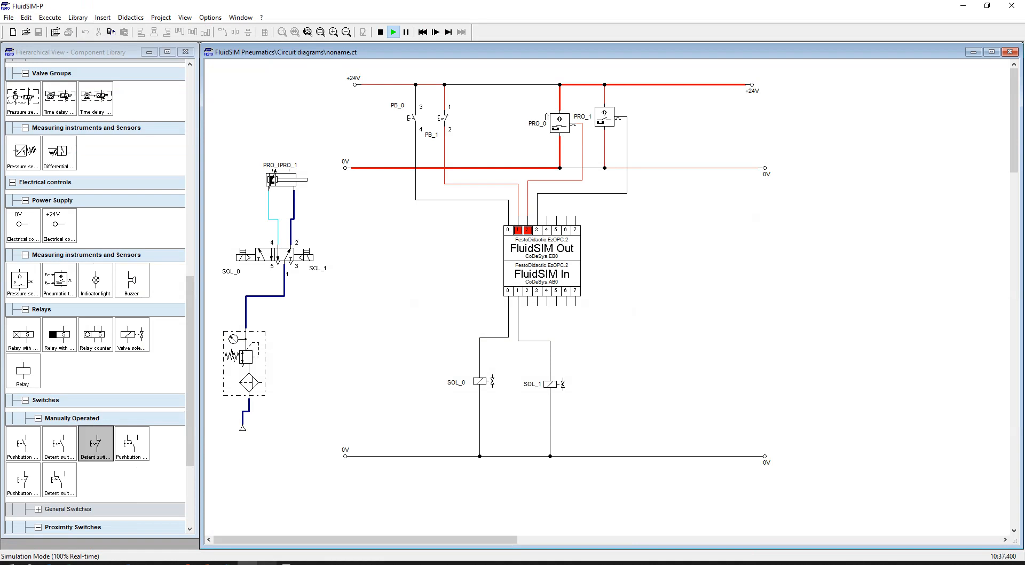
click(267, 563)
click(287, 563)
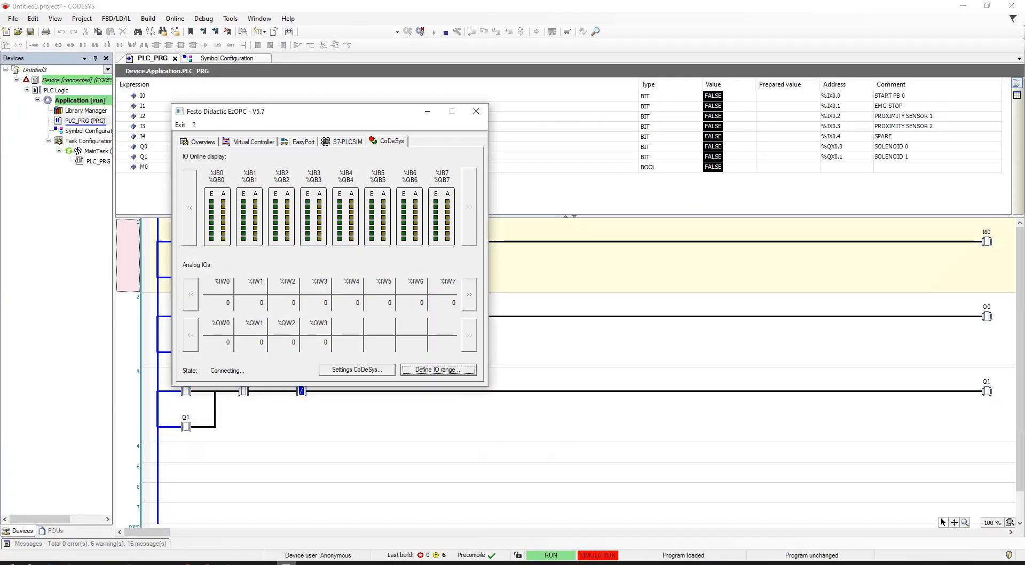
click(193, 143)
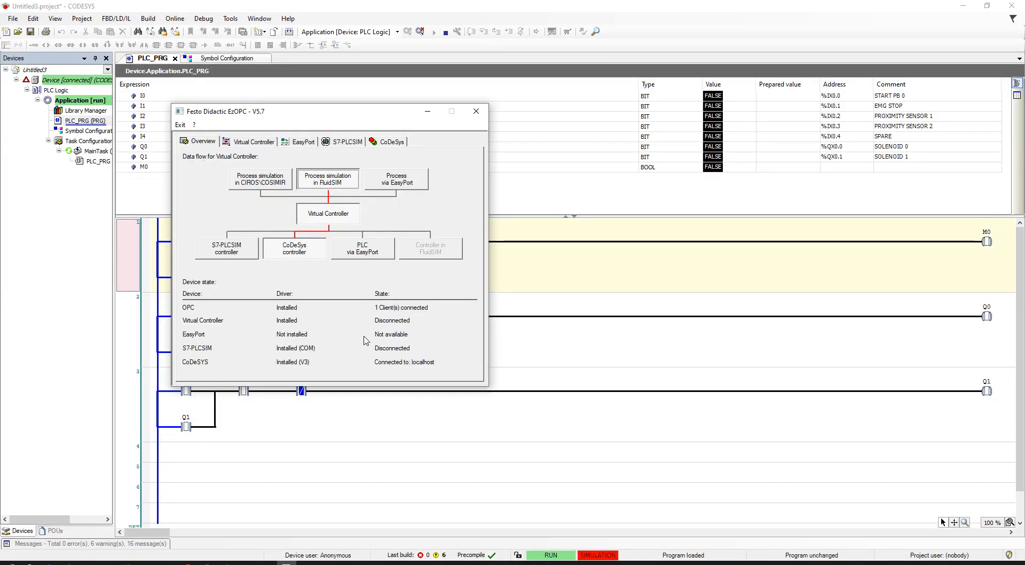
click(569, 342)
click(488, 384)
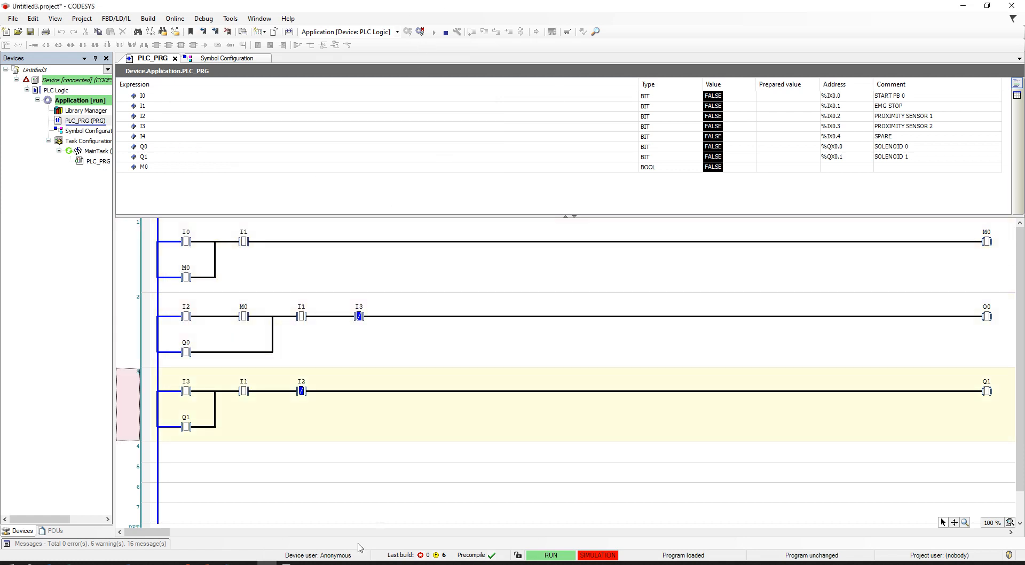
click(287, 563)
click(287, 563)
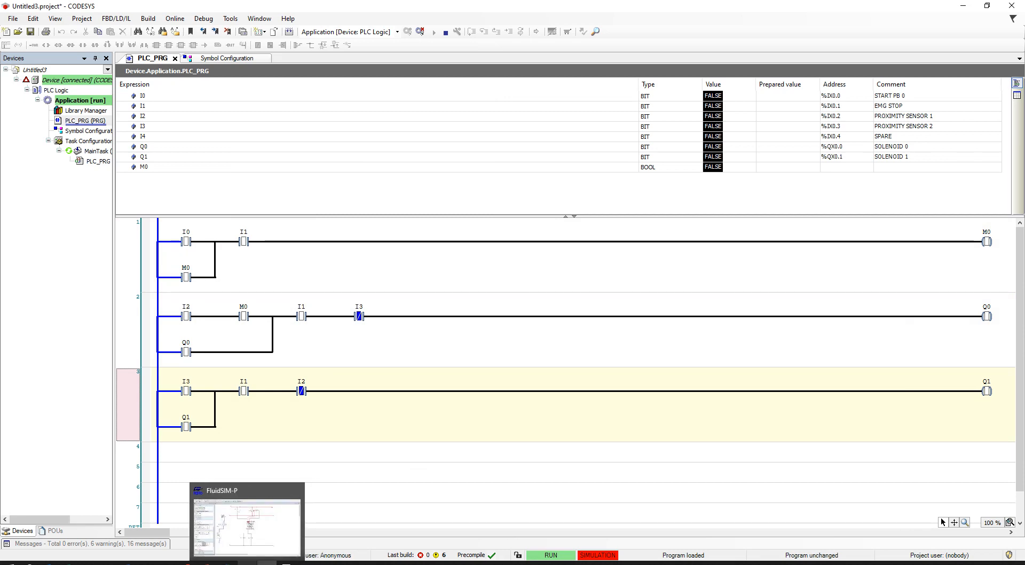
Toggle the detent switch PB_1 in the running FluidSIM circuit and check the input values in the CODESYS ladder.
click(248, 561)
click(445, 114)
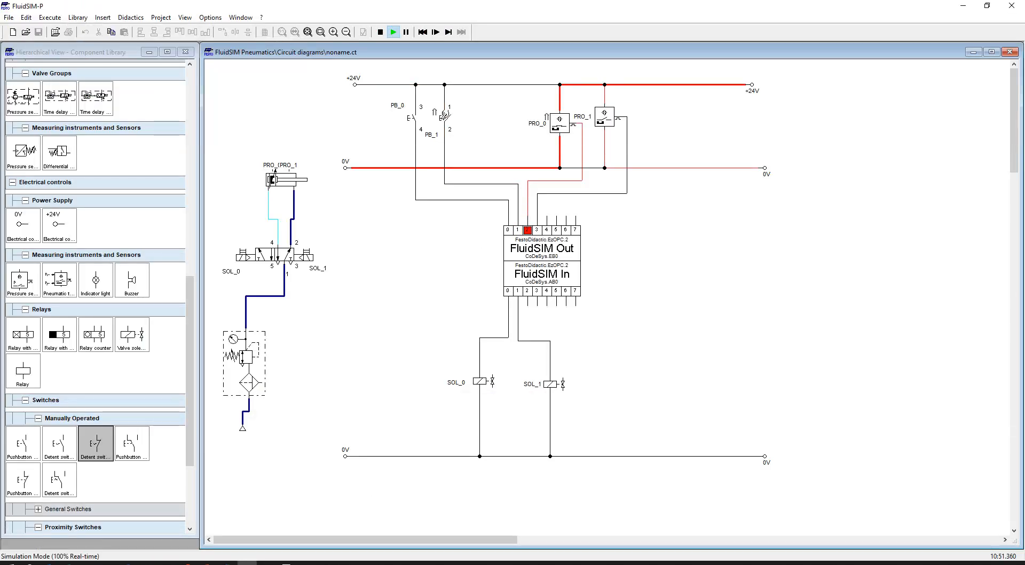
click(445, 113)
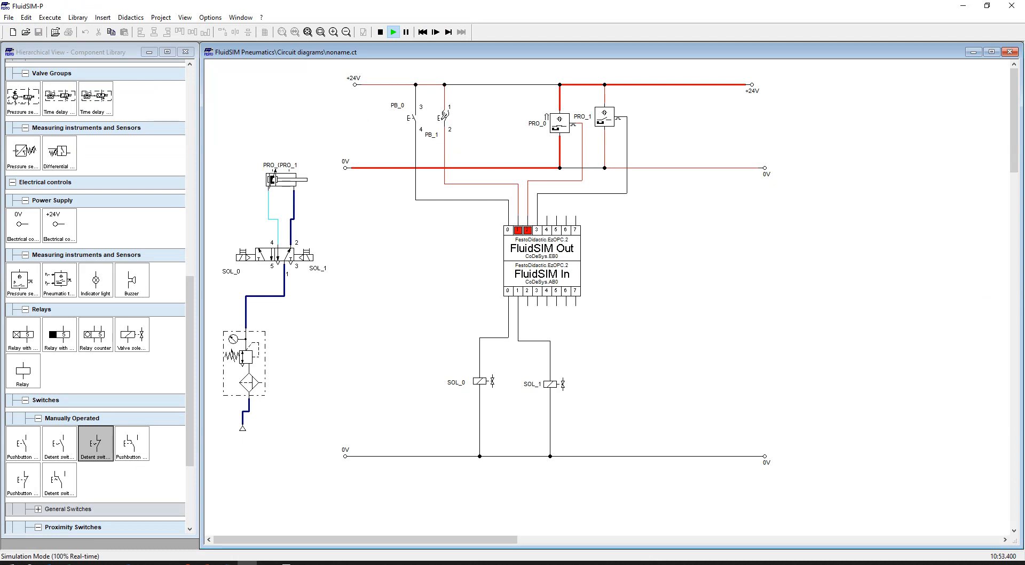
click(444, 113)
click(444, 113)
drag(504, 3, 0, 256)
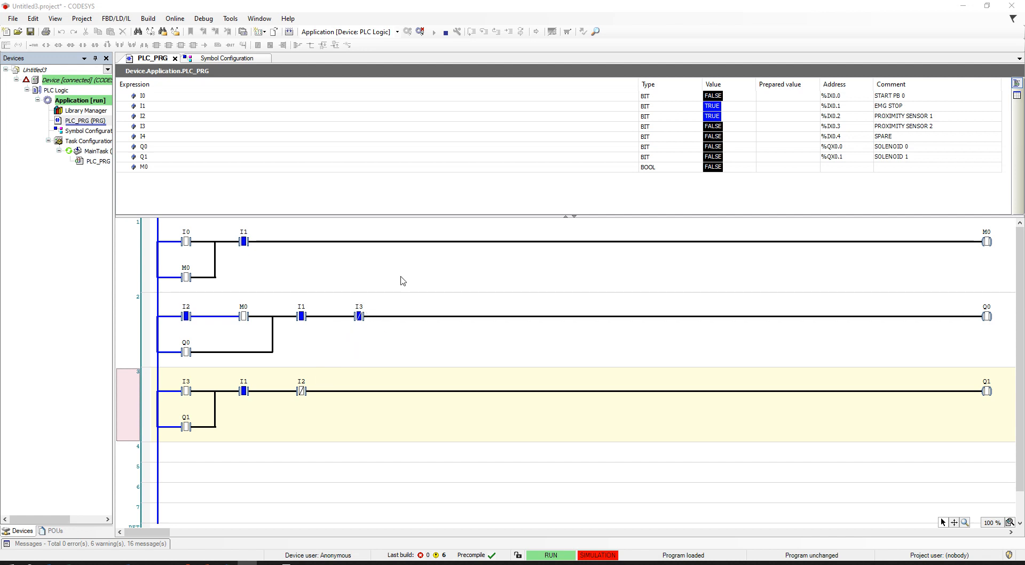
Return to FluidSIM, actuate the start pushbutton PB_0 and stop the simulation.
drag(0, 248, 534, 2)
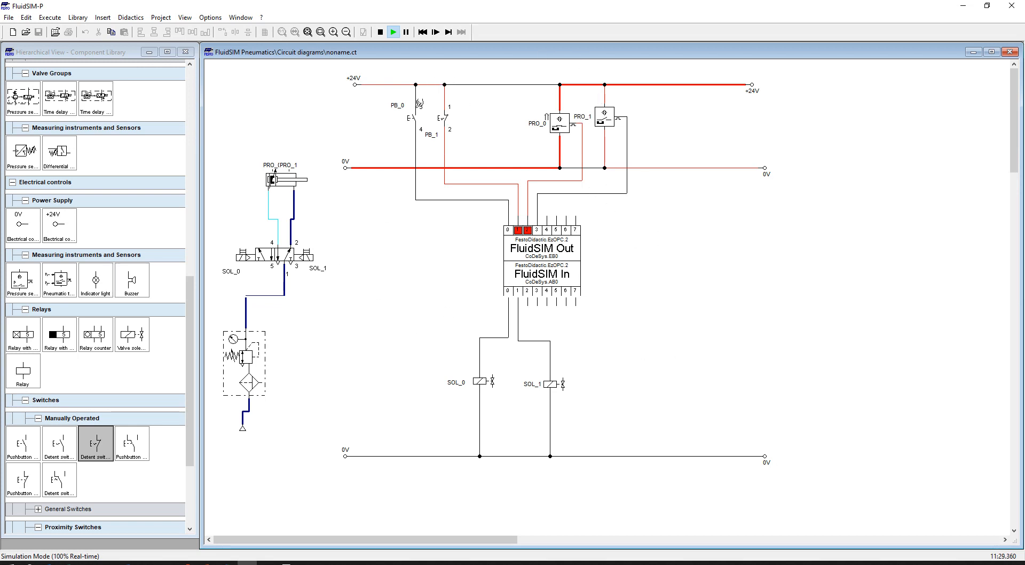
click(413, 114)
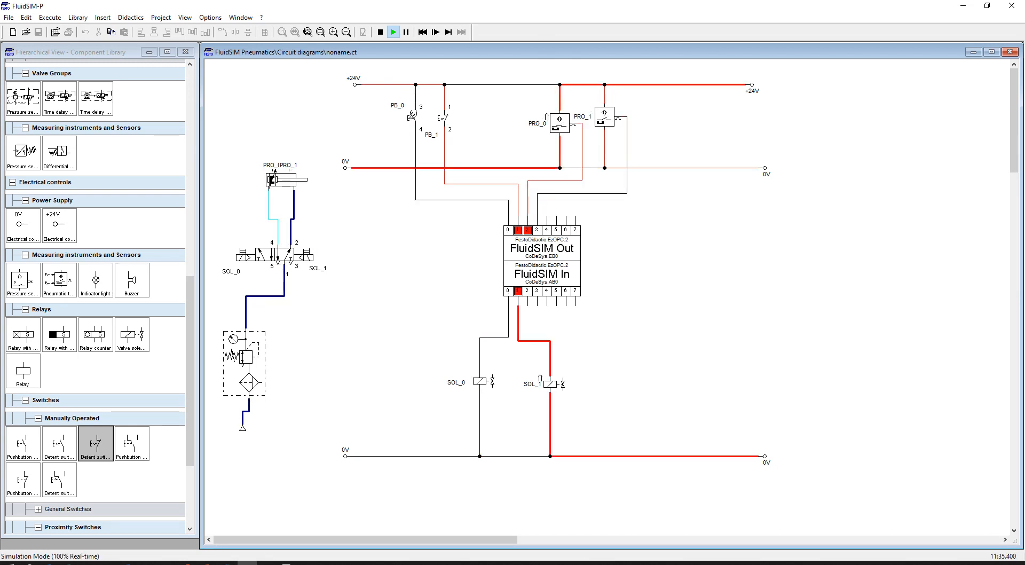
click(380, 32)
Move the double acting cylinder up and delete both pneumatic lines between it and the directional valve.
drag(286, 186, 286, 170)
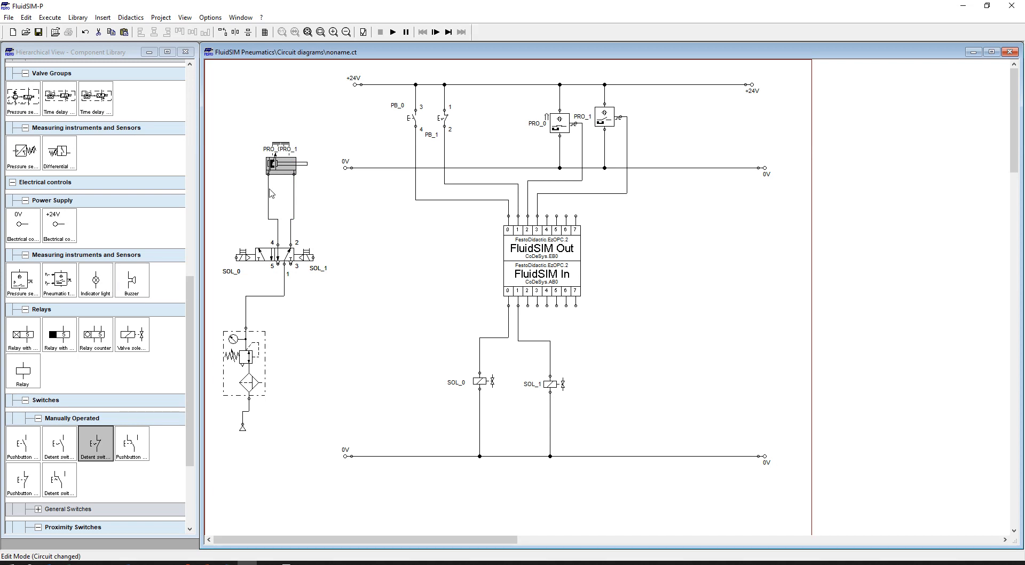
click(268, 193)
key(Delete)
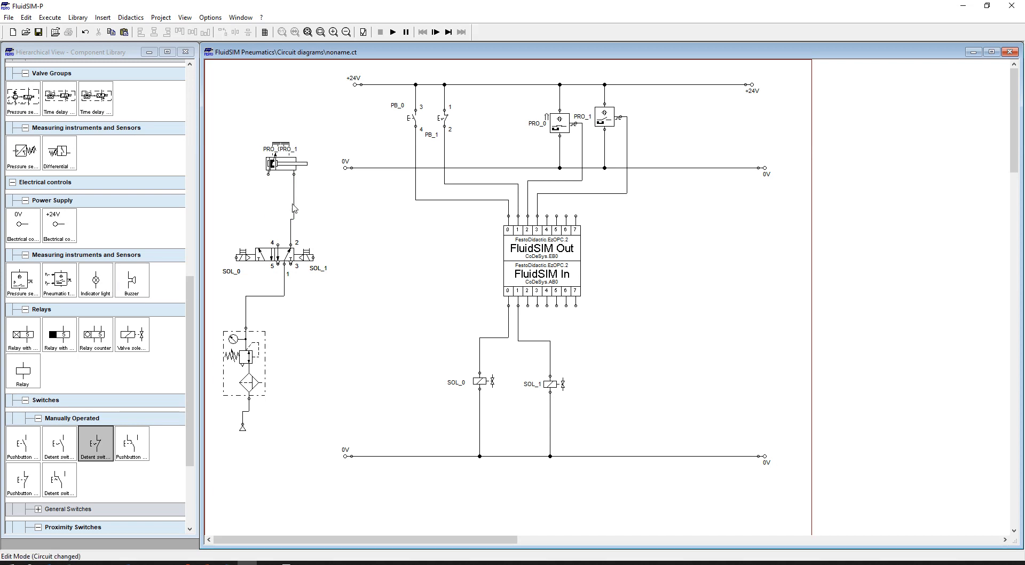
click(294, 209)
key(Delete)
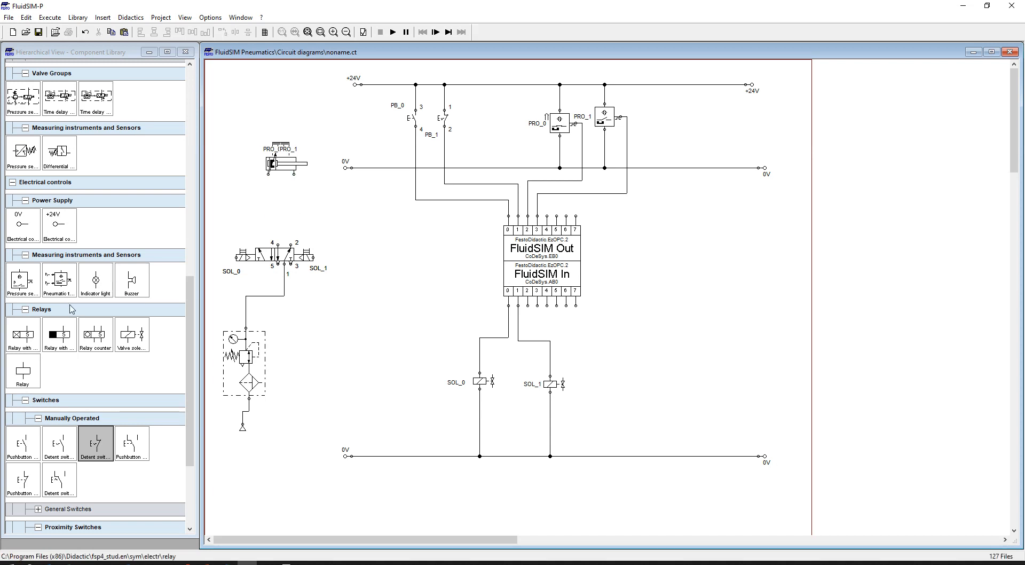
Place two one-way flow control valves side by side between the cylinder and the directional valve, rotating them to stand vertically.
scroll(54, 303, up, 1)
scroll(52, 303, down, 1)
scroll(90, 396, up, 1)
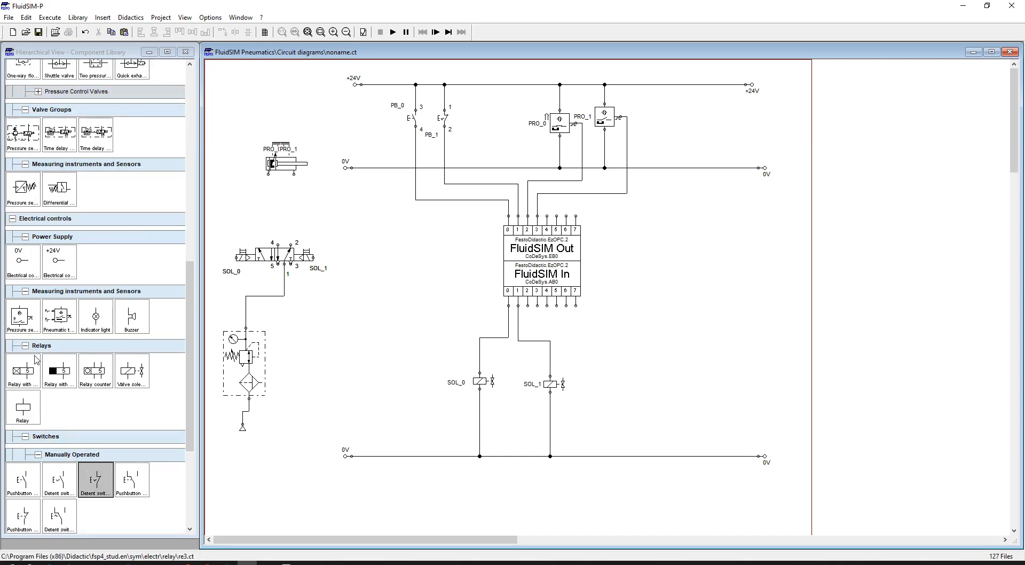
scroll(24, 200, up, 3)
scroll(29, 198, up, 2)
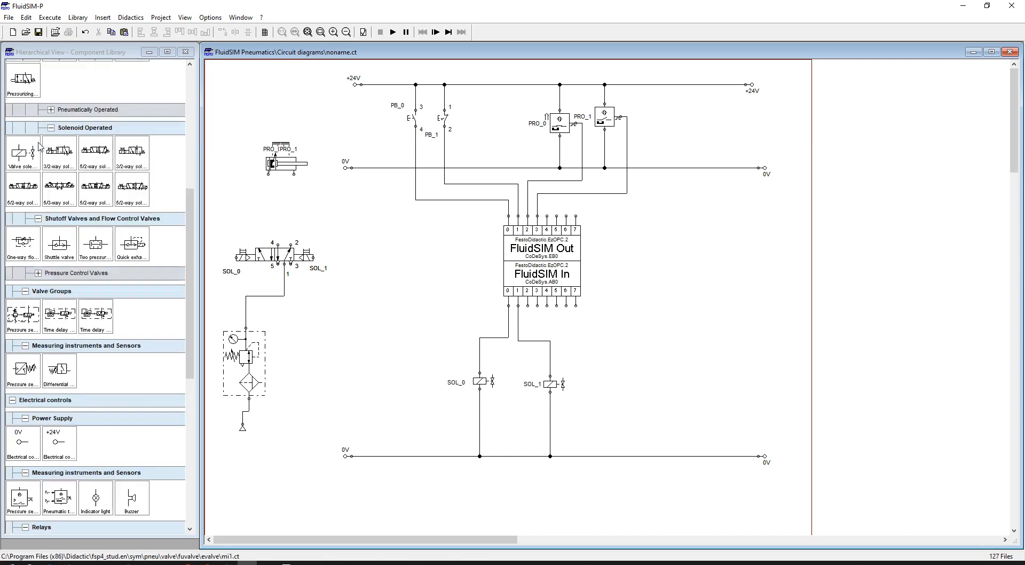
drag(23, 243, 264, 209)
right_click(272, 211)
mouse_move(344, 305)
click(409, 328)
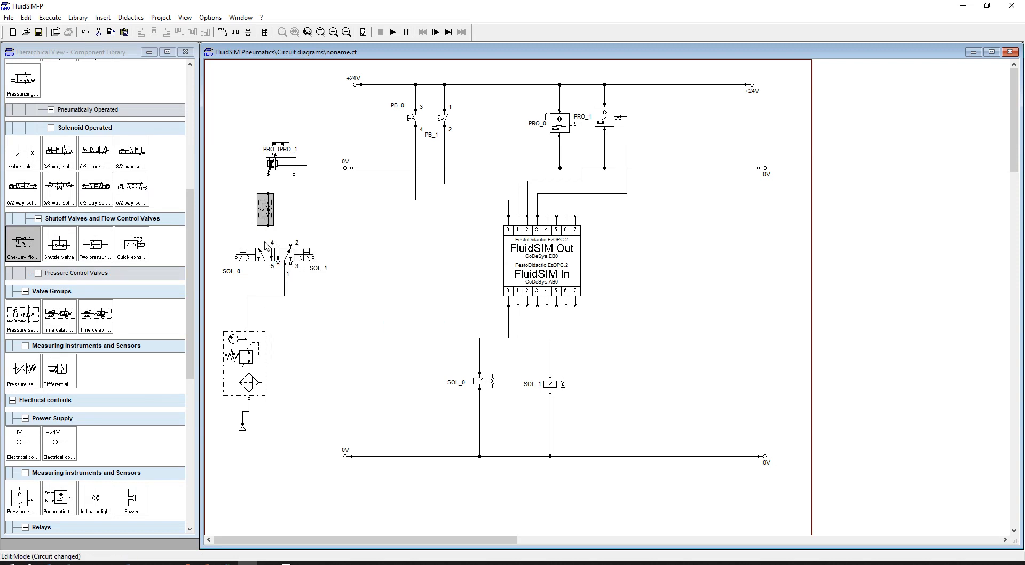
drag(624, 319, 293, 206)
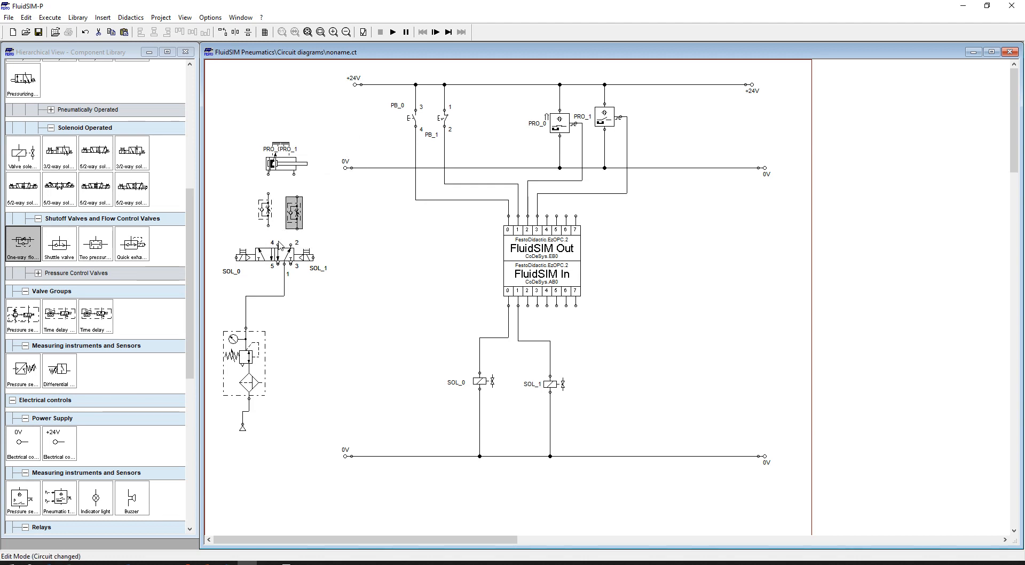
Connect directional valve ports 4 and 2 through the two flow control valves to the corresponding ports of the double acting cylinder.
drag(277, 245, 268, 228)
drag(268, 193, 269, 172)
drag(291, 244, 297, 229)
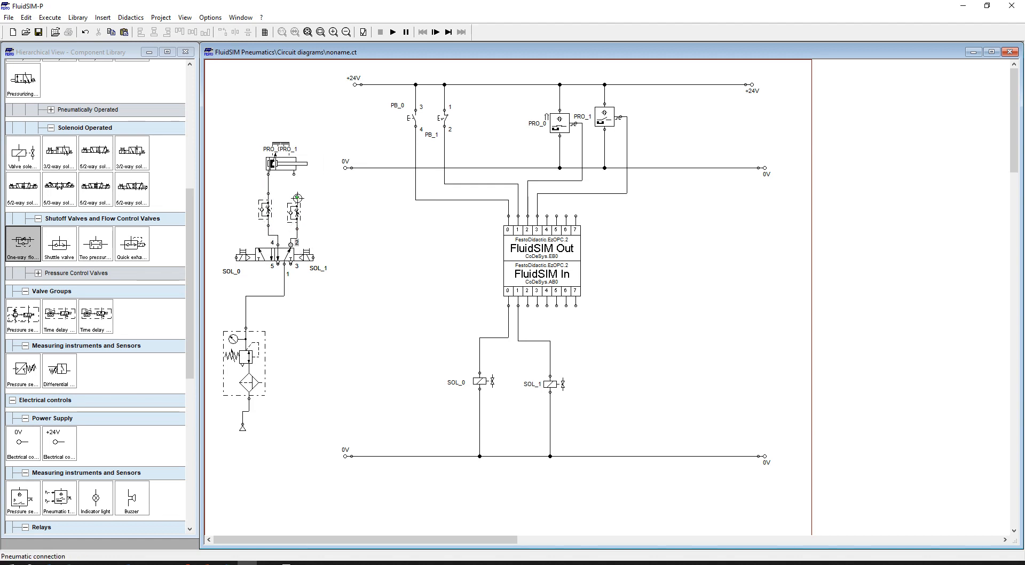
drag(293, 174, 293, 174)
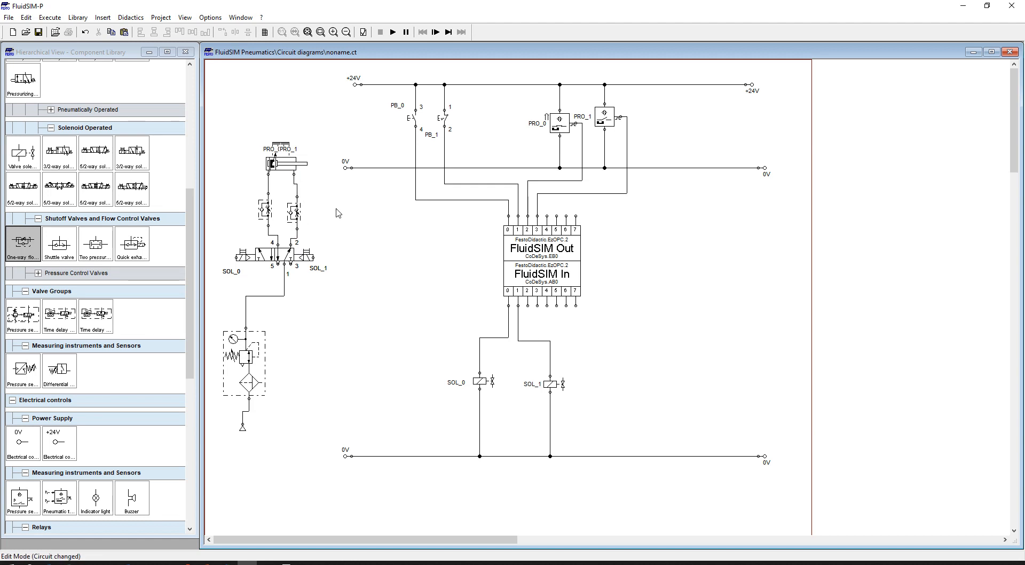
Set the opening level of the flow control valve on the port 4 line to 7.65 %.
click(268, 206)
double_click(268, 208)
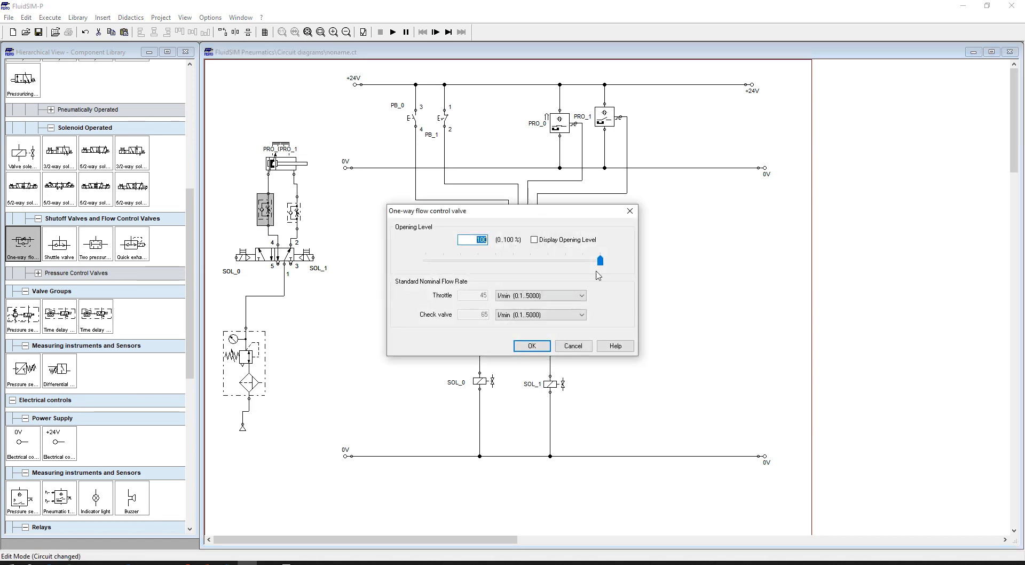
drag(443, 277, 440, 278)
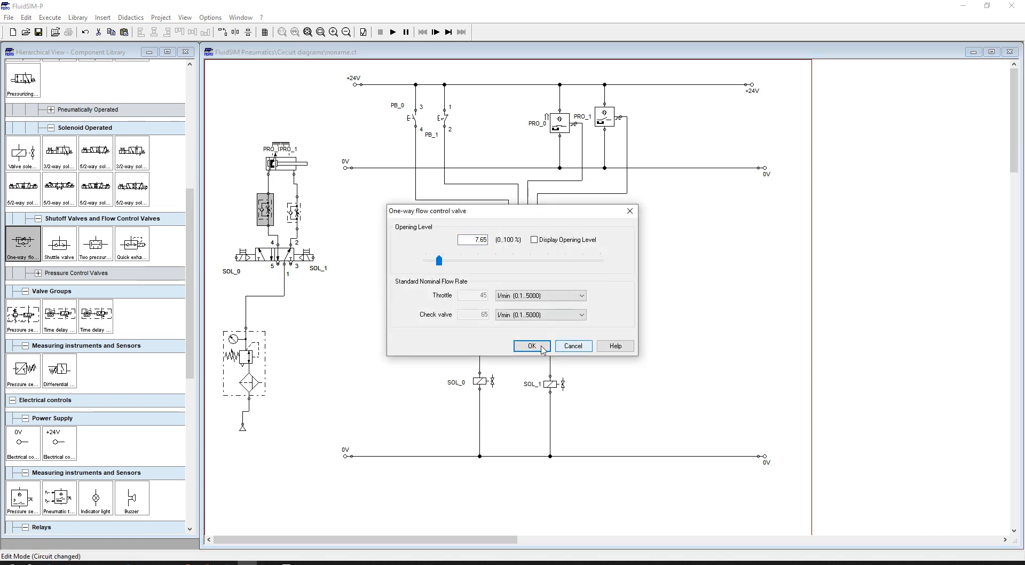
click(541, 347)
Set the opening level of the flow control valve on the port 2 line to 5.81 %.
click(296, 216)
double_click(296, 218)
drag(601, 261, 436, 283)
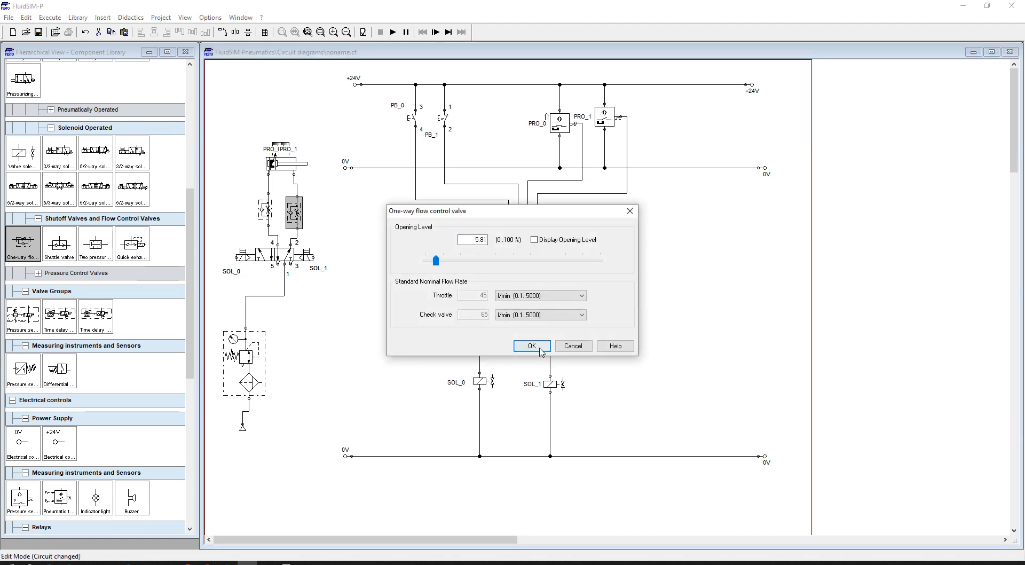
click(532, 346)
click(339, 222)
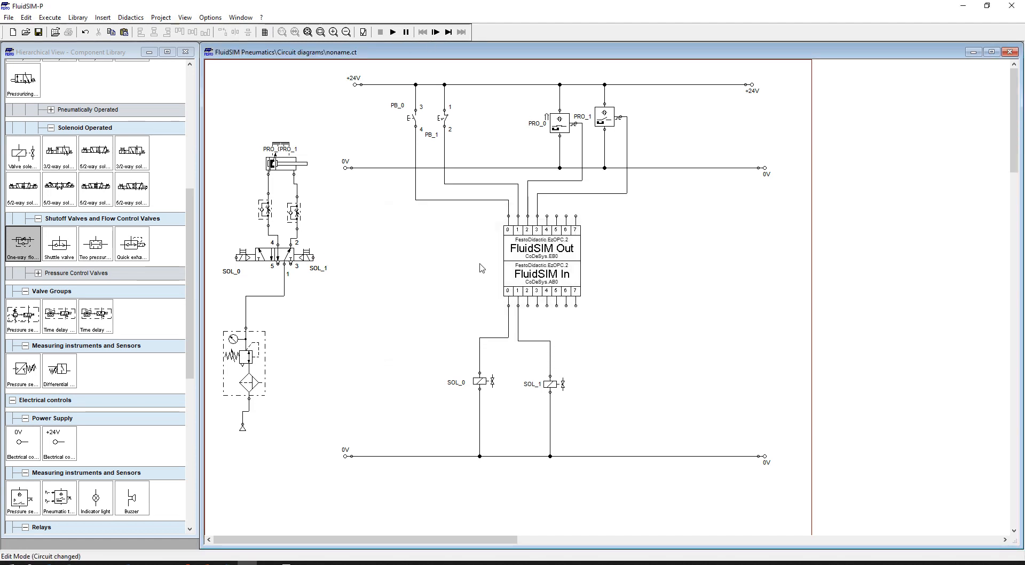
Start the FluidSIM simulation and actuate the start pushbutton PB_0.
click(393, 32)
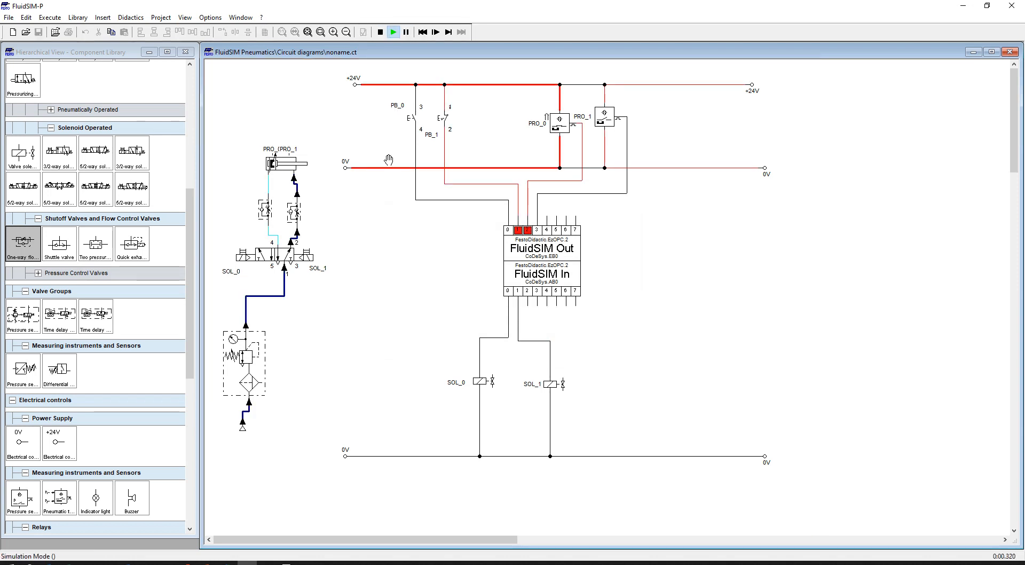
click(412, 116)
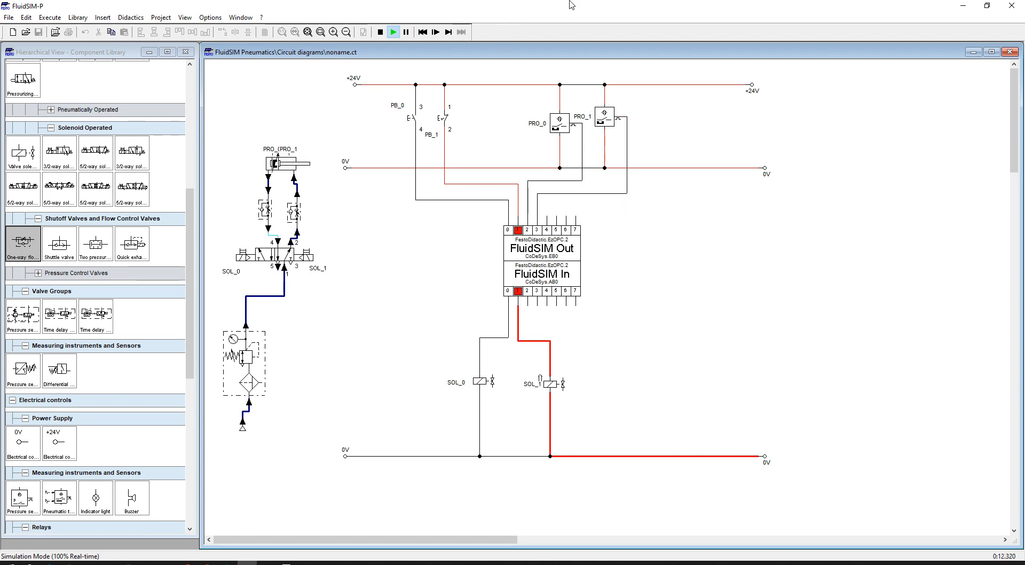
Arrange the FluidSIM and CODESYS windows side by side, with FluidSIM on the left half and CODESYS on the right.
drag(570, 14, 0, 336)
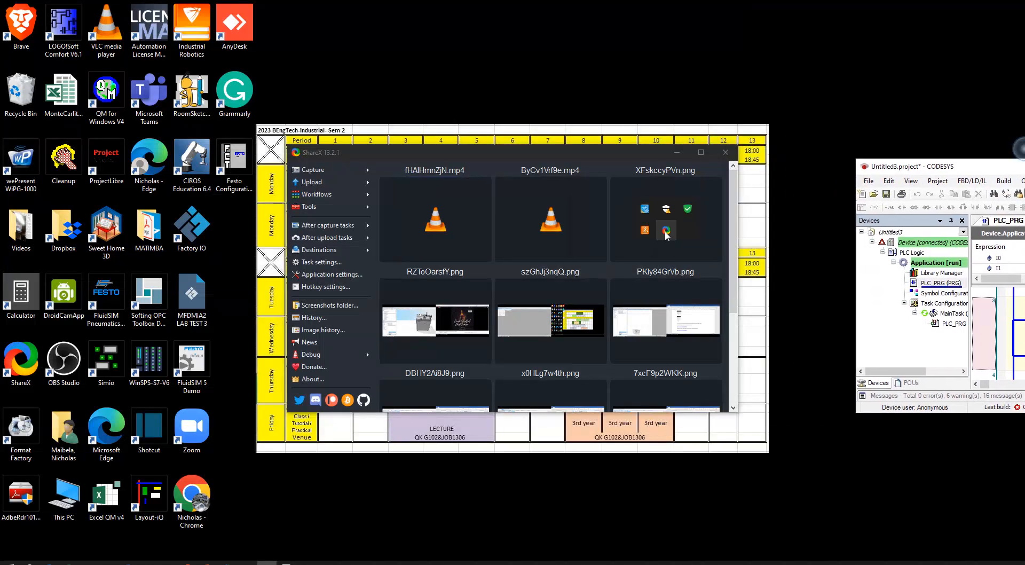
drag(1024, 166, 1024, 388)
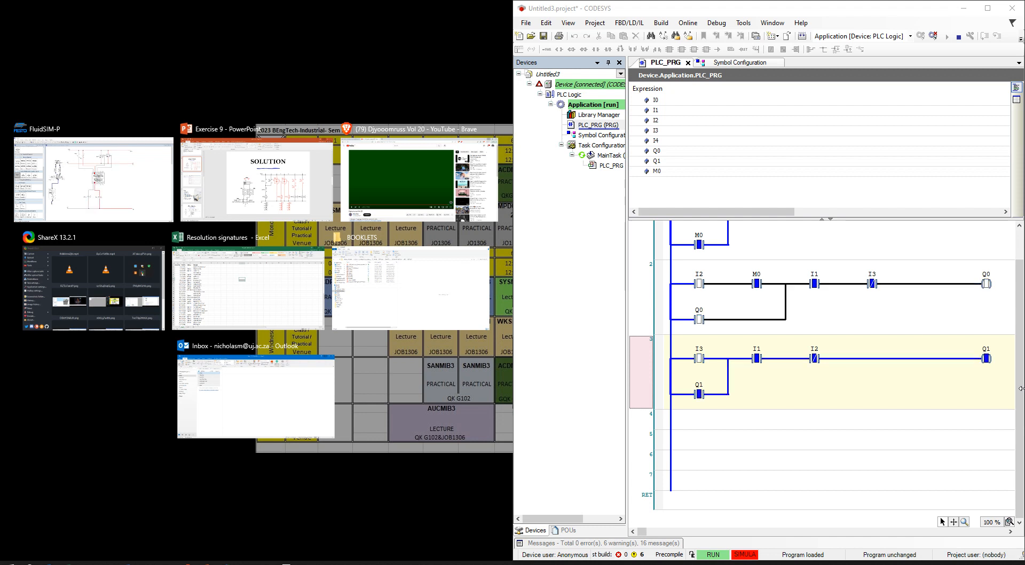
click(24, 164)
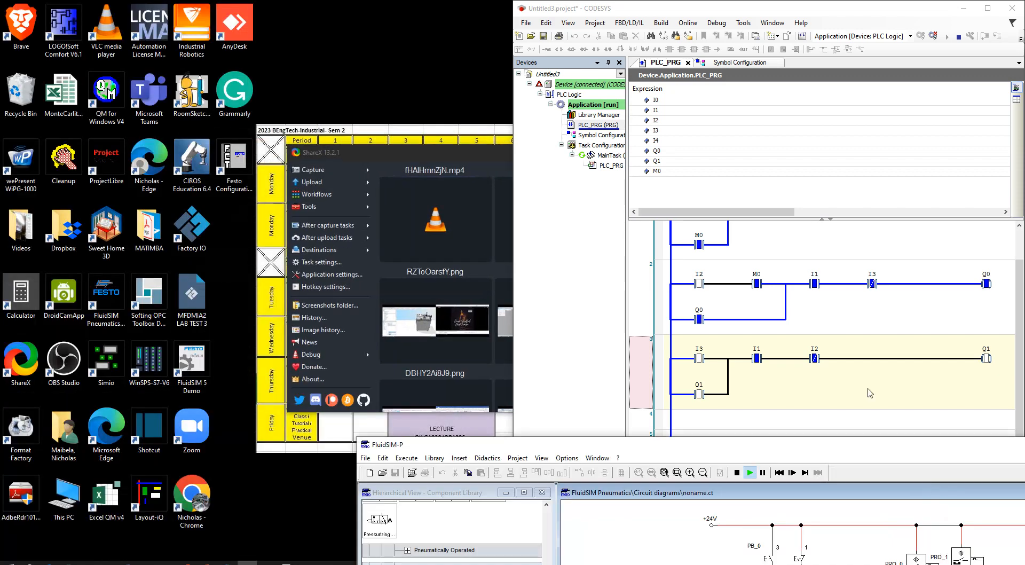
drag(22, 160, 0, 174)
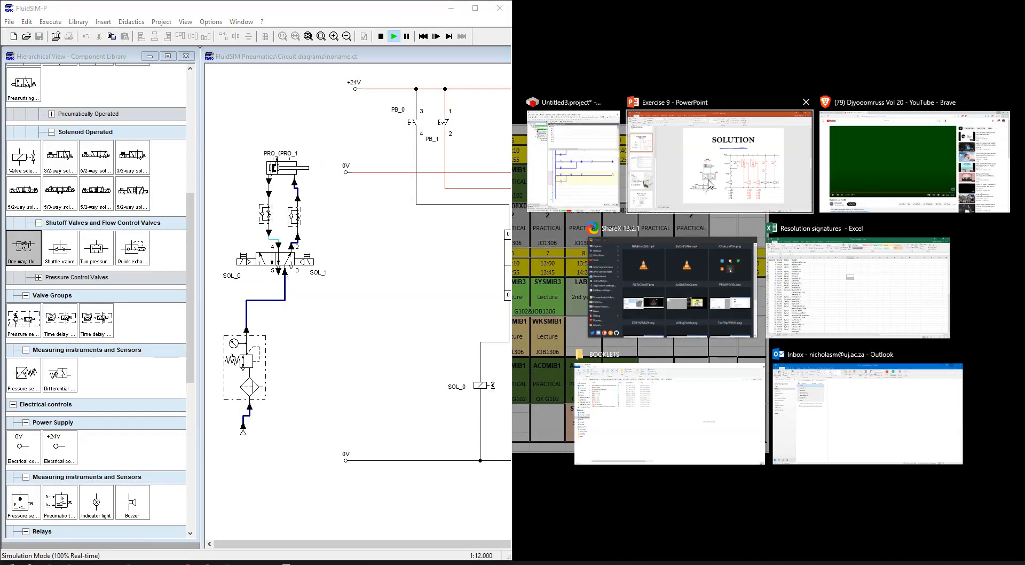
click(574, 160)
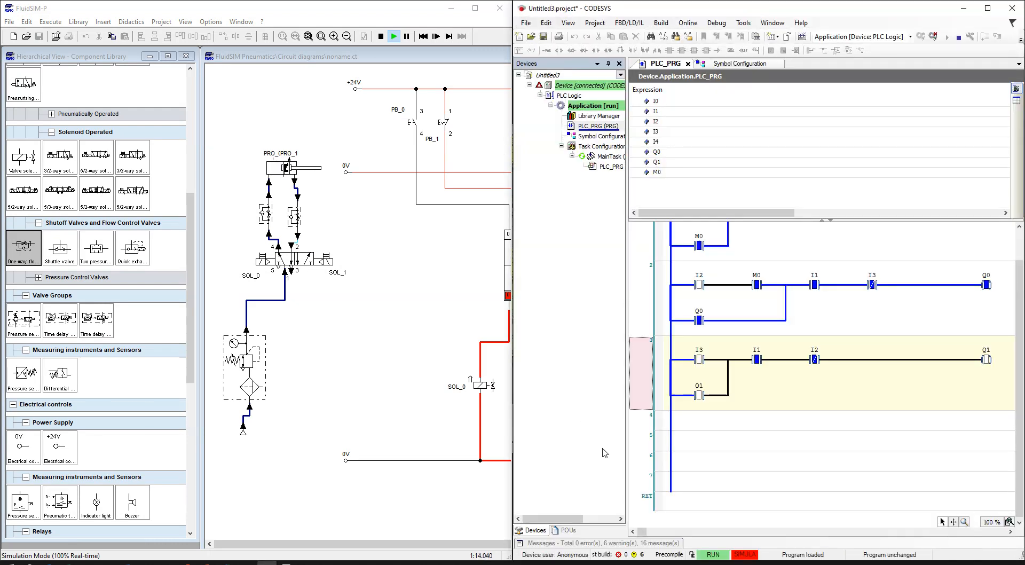
Collapse the CODESYS device tree, the FluidSIM component library and the variable table so the full circuit and ladder rungs fit.
drag(628, 420, 524, 420)
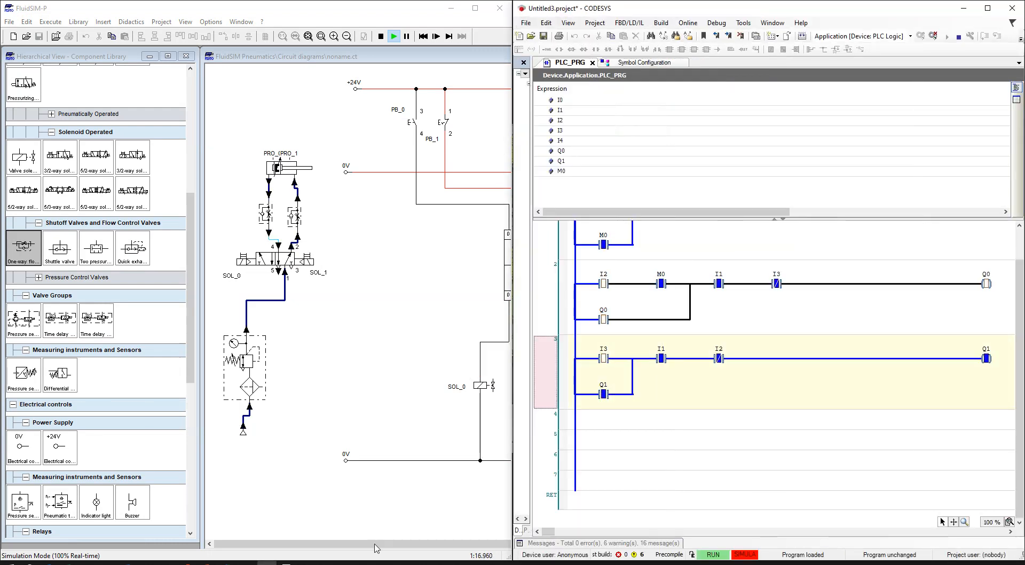
click(202, 461)
drag(202, 461, 4, 470)
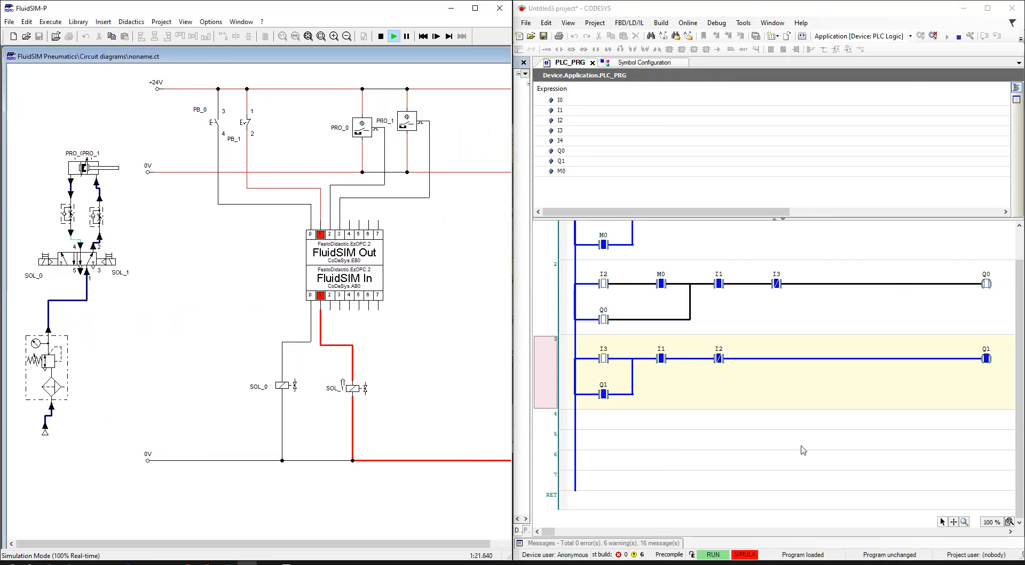
scroll(758, 453, up, 1)
click(775, 219)
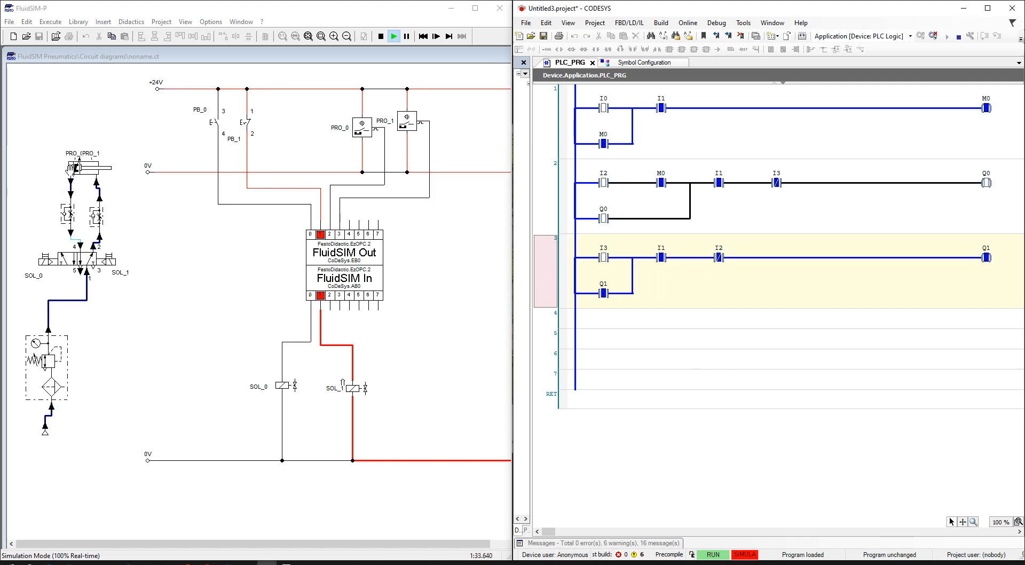
Interrupt the cylinder cycle with detent switch PB_1, reset the switch and restart with PB_0 while watching the ladder.
click(244, 120)
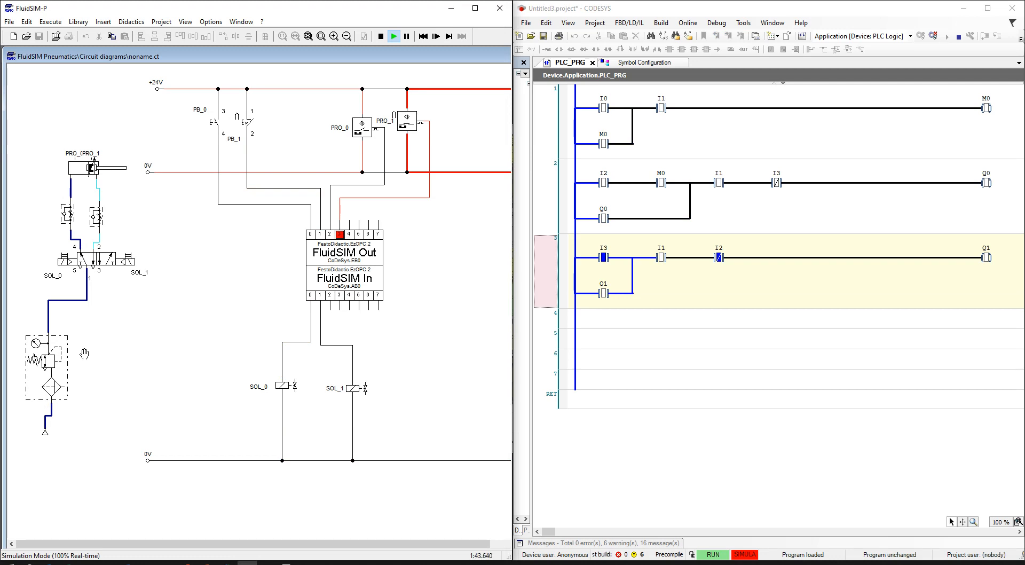
click(251, 124)
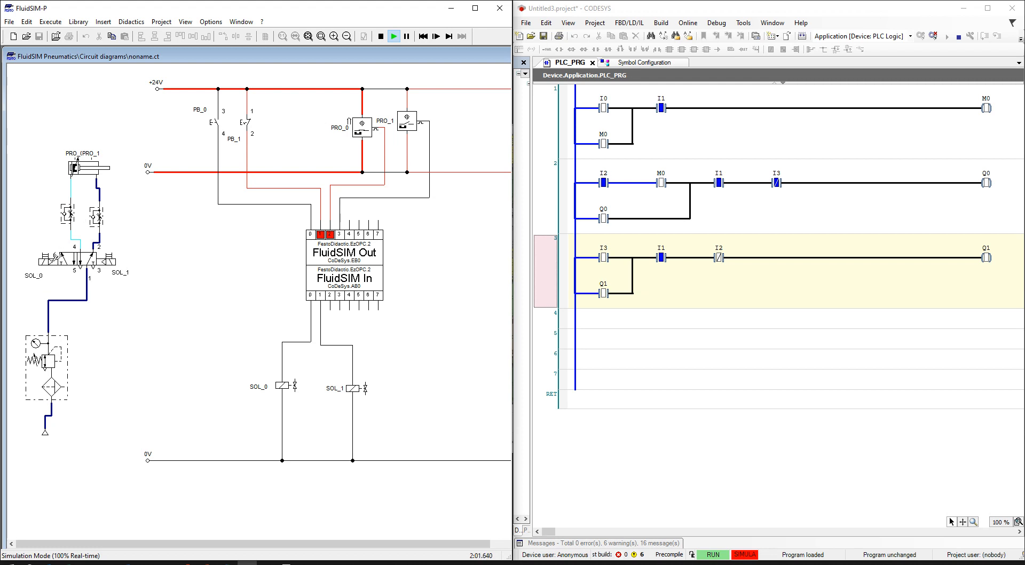
click(213, 118)
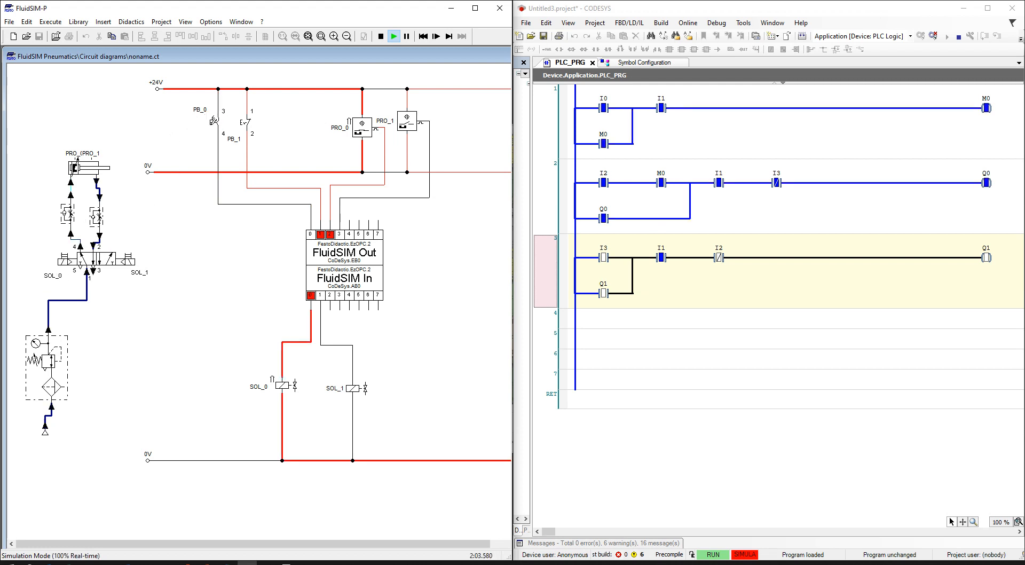
Repeat the stop and restart test with PB_1 and PB_0, then reset PB_1 again to check rungs 2 and 3.
click(251, 115)
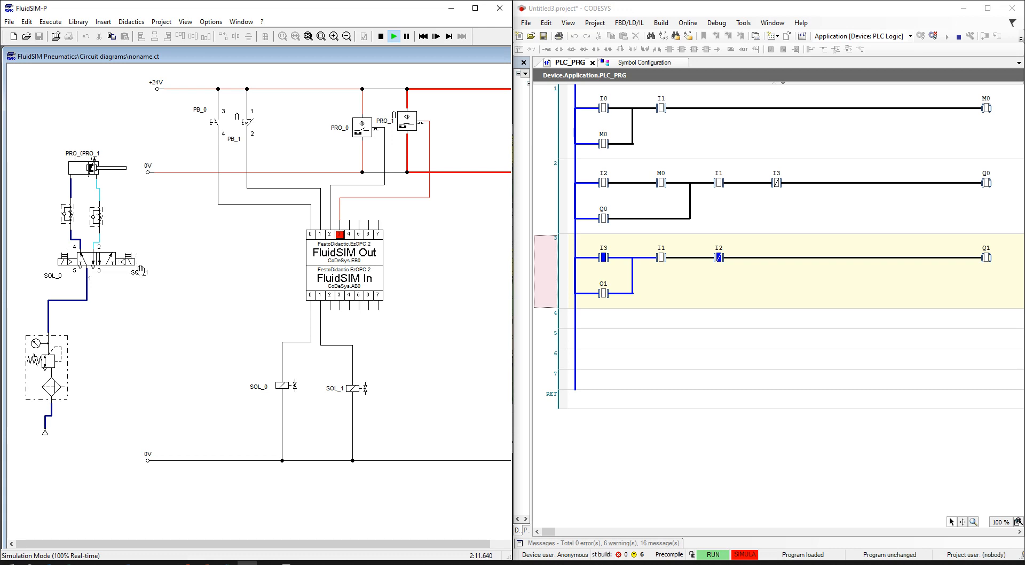
click(247, 118)
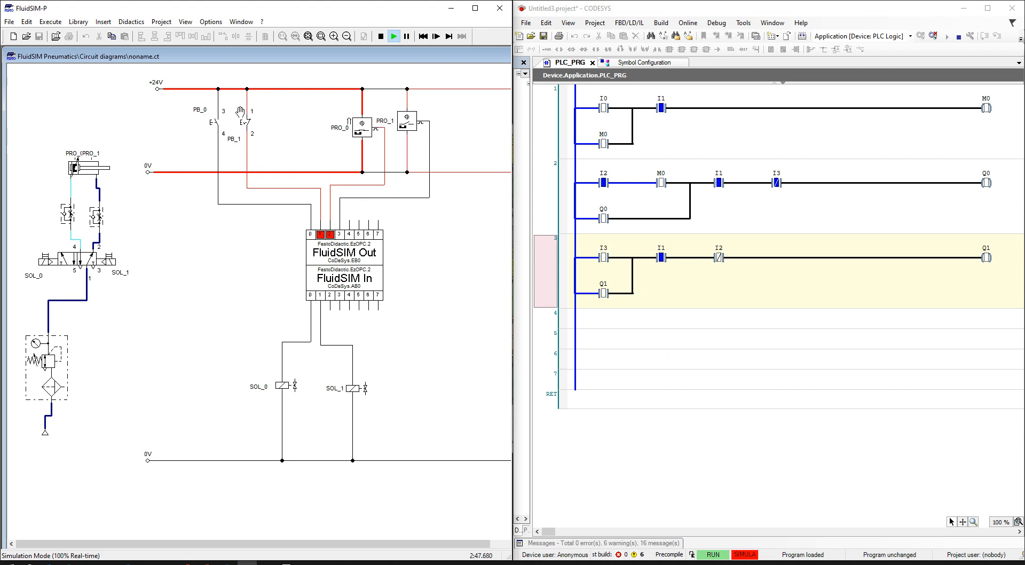
click(218, 119)
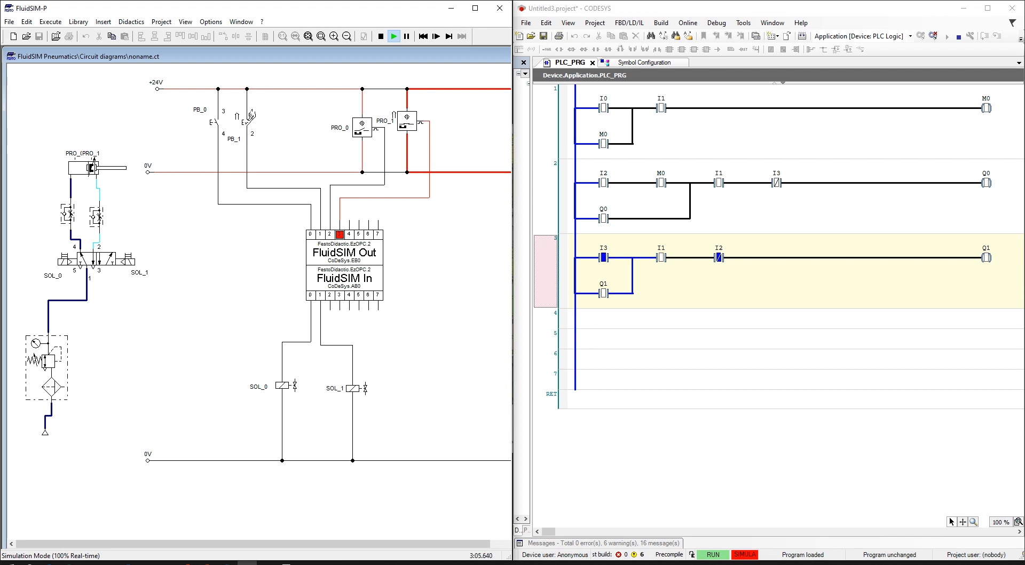
click(249, 117)
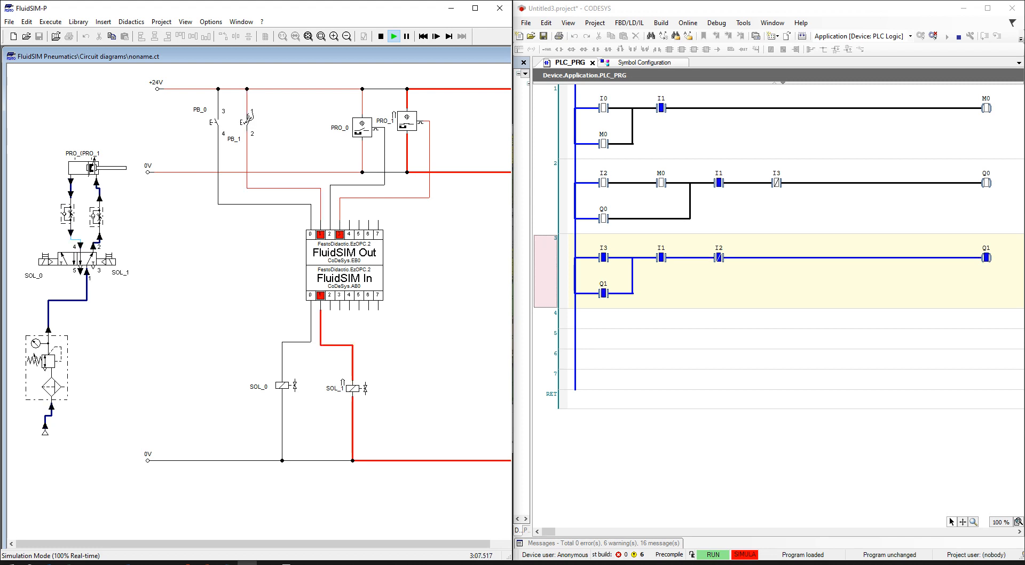